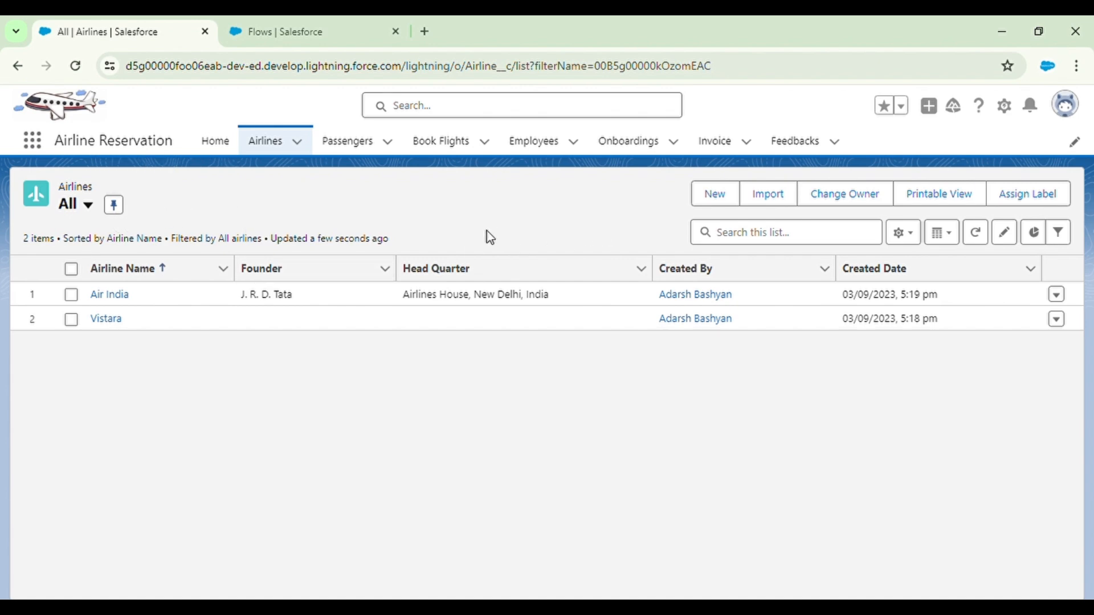
- Examine the fields offered by the New Airline record form and close it without saving
{"action": "left_click", "coordinate": [713, 204]}
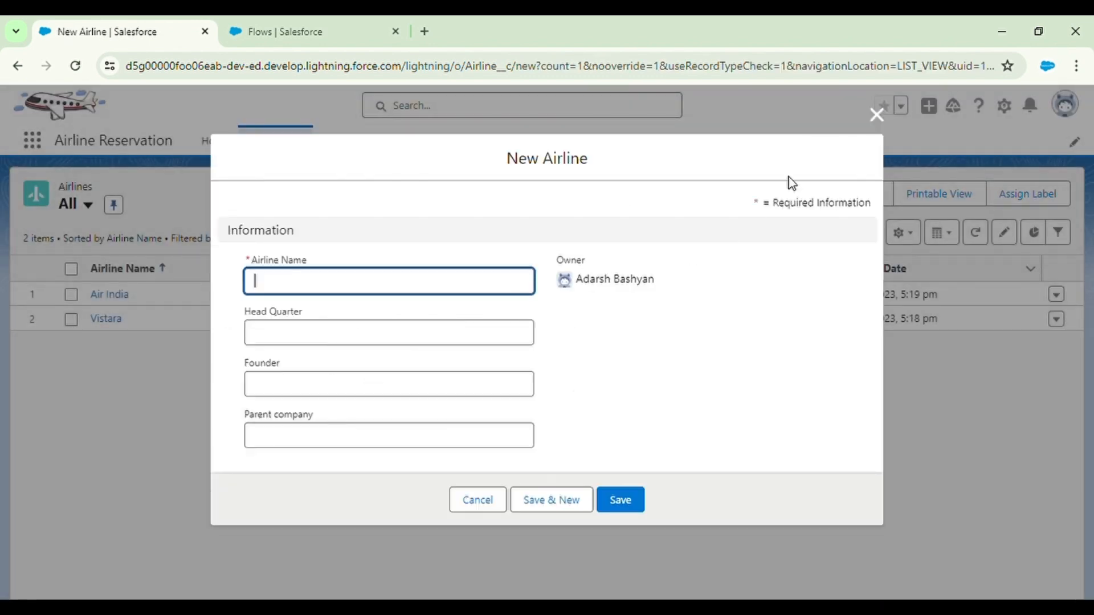
{"action": "left_click", "coordinate": [877, 115]}
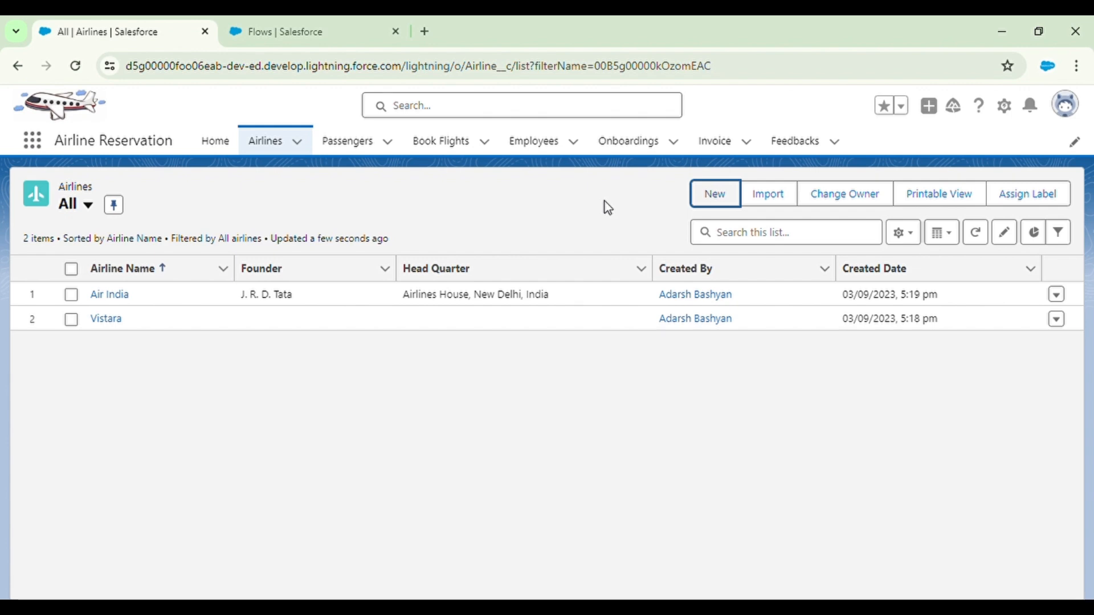
{"action": "left_click", "coordinate": [516, 204]}
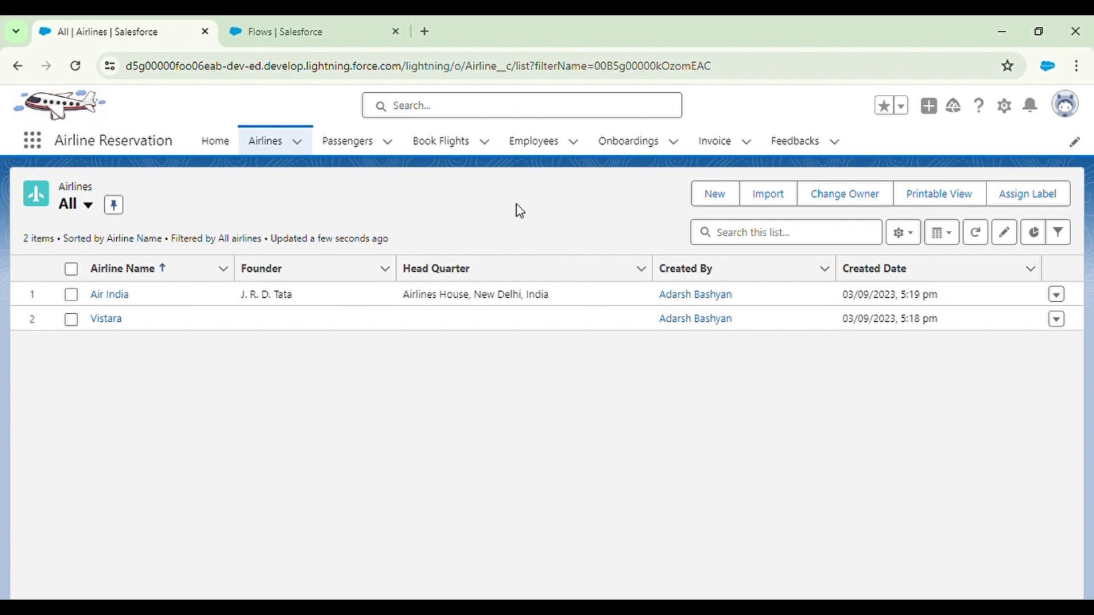
- Create a new Screen Flow from scratch, starting from the Flows page in Setup
{"action": "left_click", "coordinate": [249, 21]}
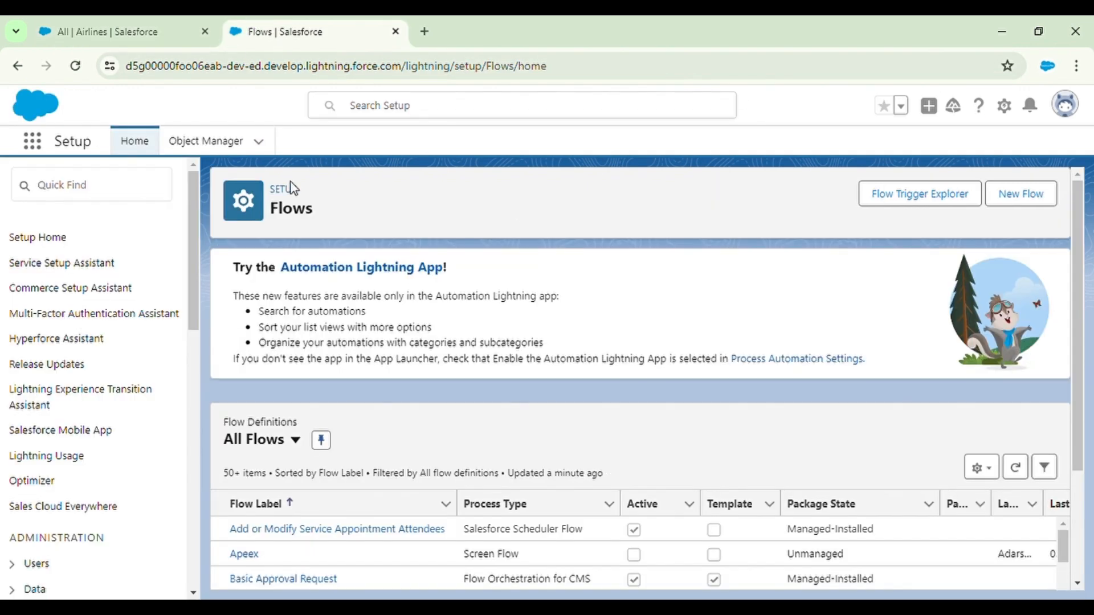
{"action": "left_click", "coordinate": [84, 191]}
{"action": "type", "text": "flo"}
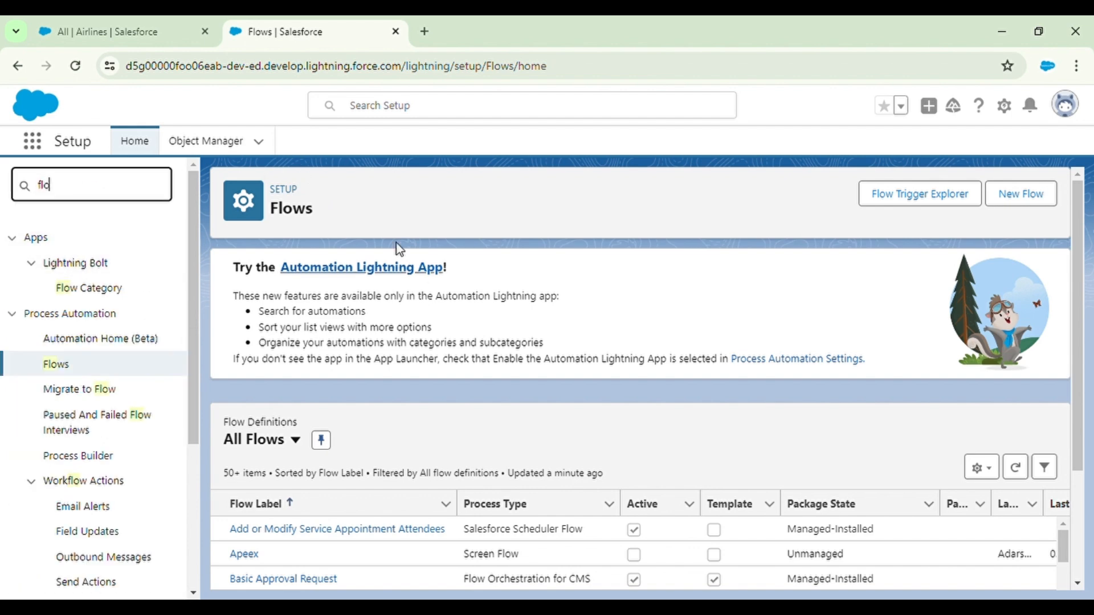
{"action": "left_click", "coordinate": [416, 200]}
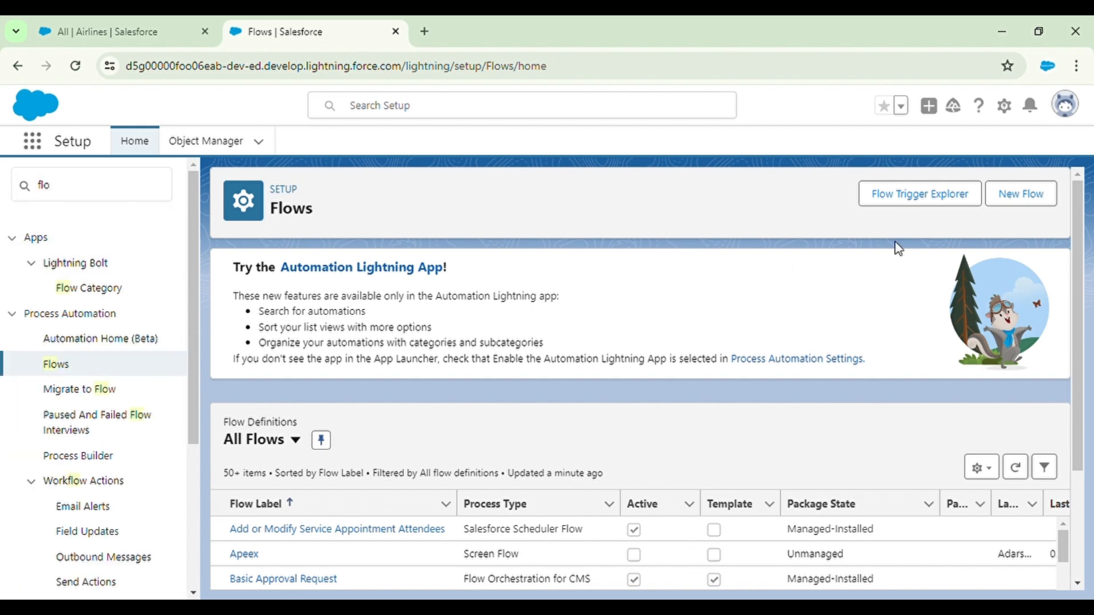
{"action": "left_click", "coordinate": [1038, 192]}
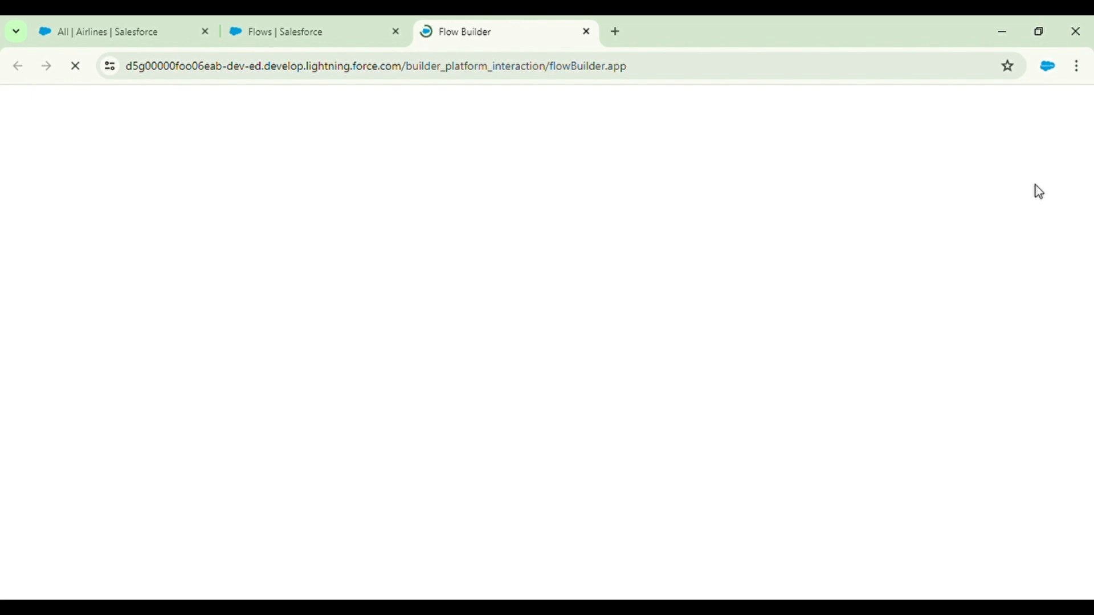
{"action": "left_click", "coordinate": [138, 29]}
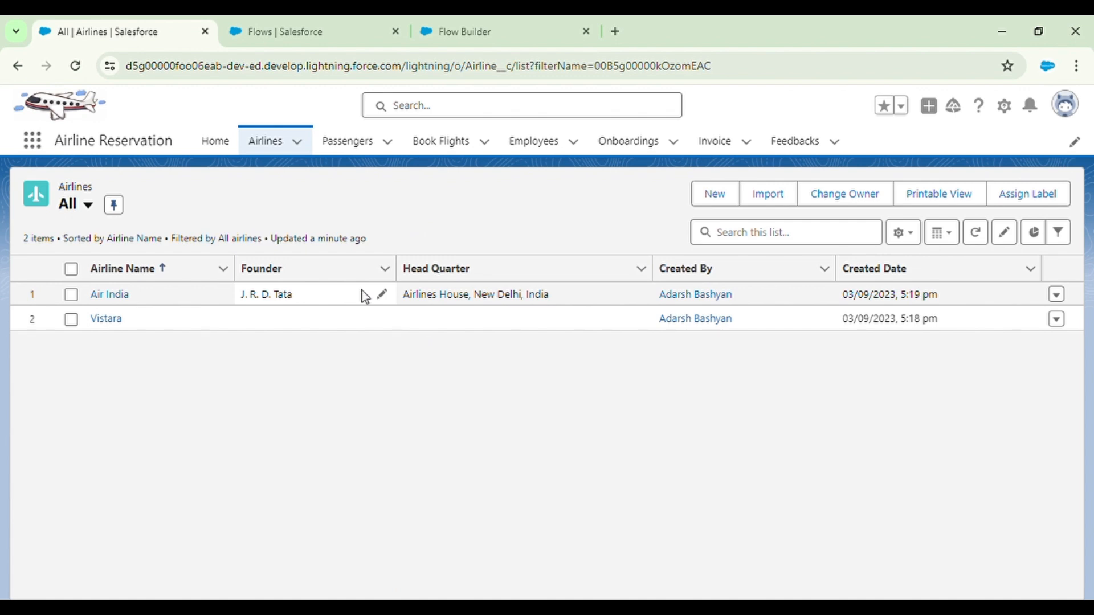
{"action": "left_click", "coordinate": [477, 24]}
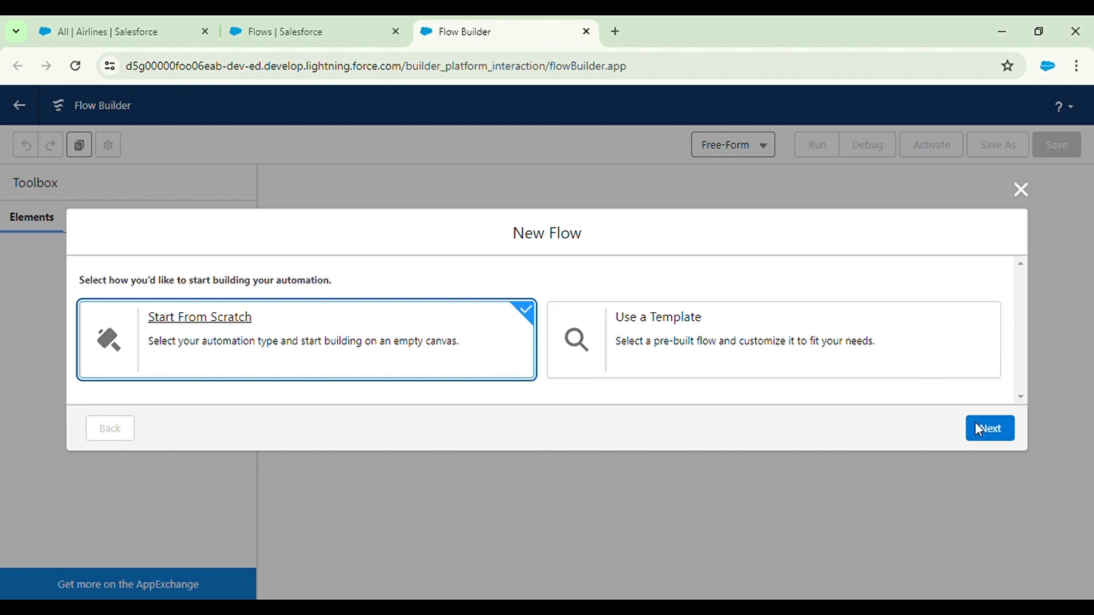
{"action": "left_click", "coordinate": [1007, 430]}
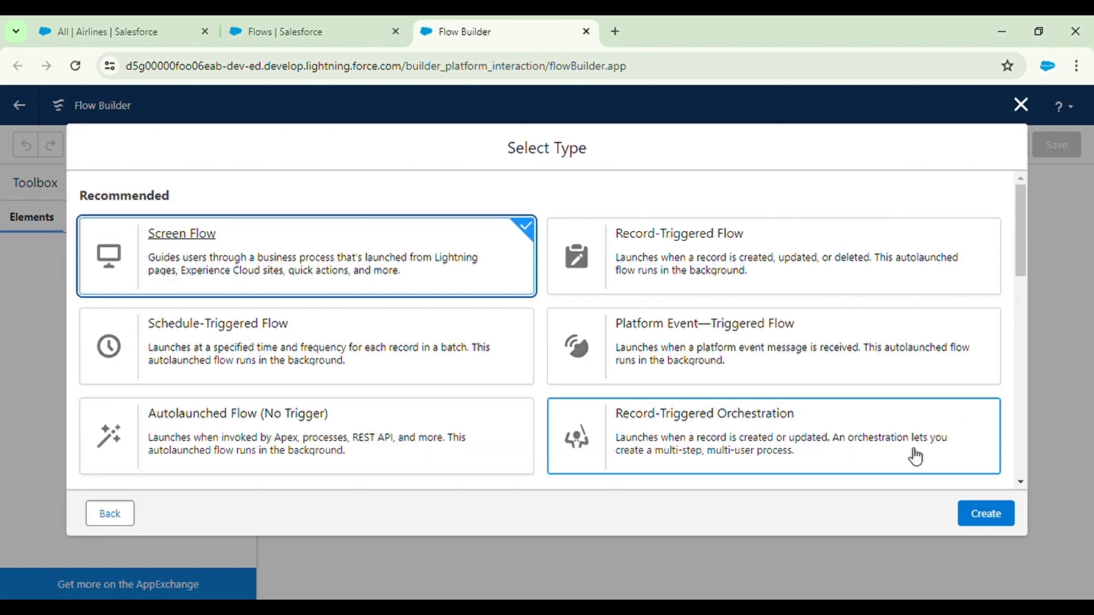
{"action": "left_click", "coordinate": [997, 519]}
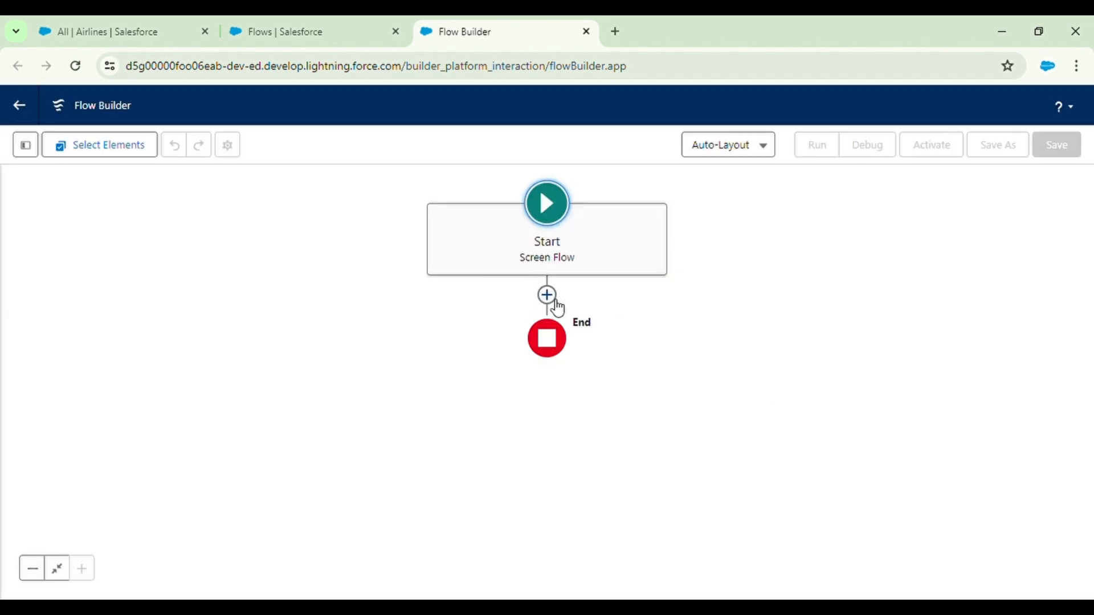
{"action": "left_click", "coordinate": [547, 295]}
{"action": "left_click", "coordinate": [506, 371]}
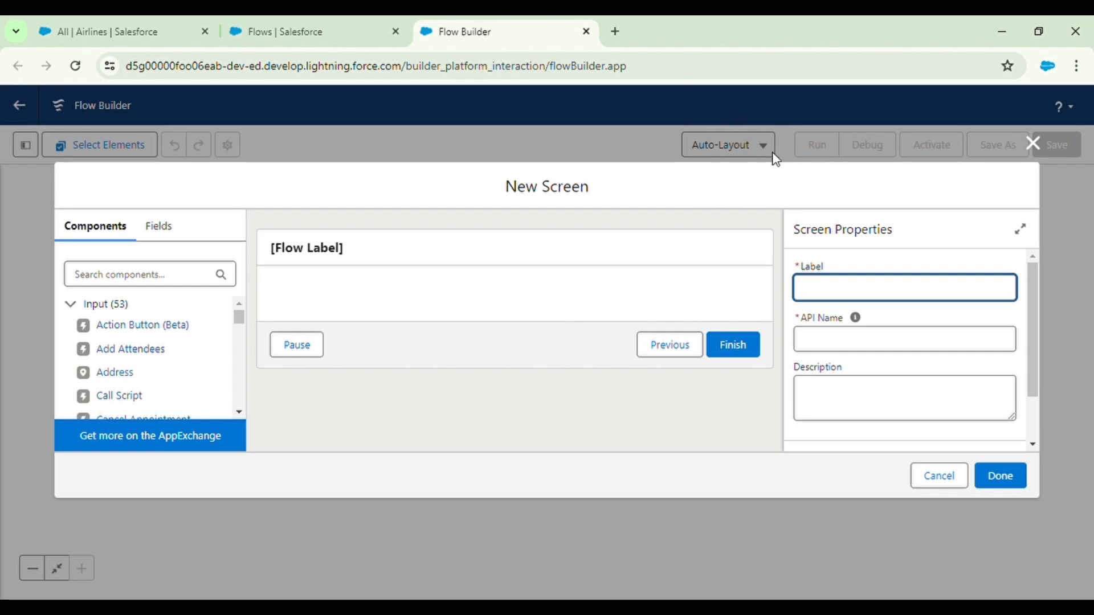
{"action": "left_click", "coordinate": [1033, 143]}
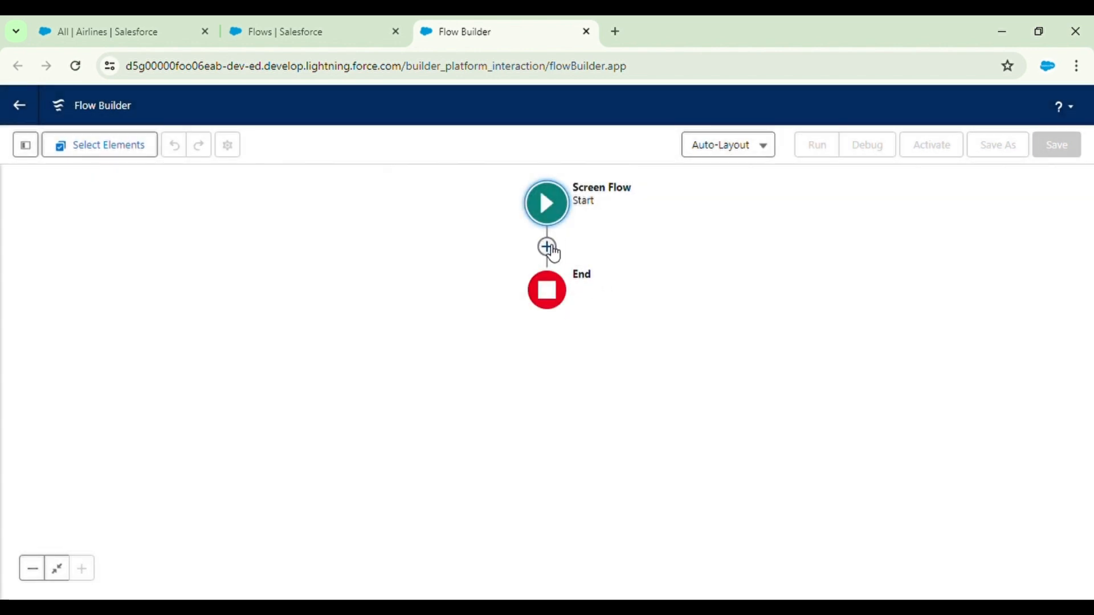
- Switch the flow canvas to the Free-Form layout and back to Auto-Layout
{"action": "left_click", "coordinate": [547, 247]}
{"action": "left_click", "coordinate": [764, 145]}
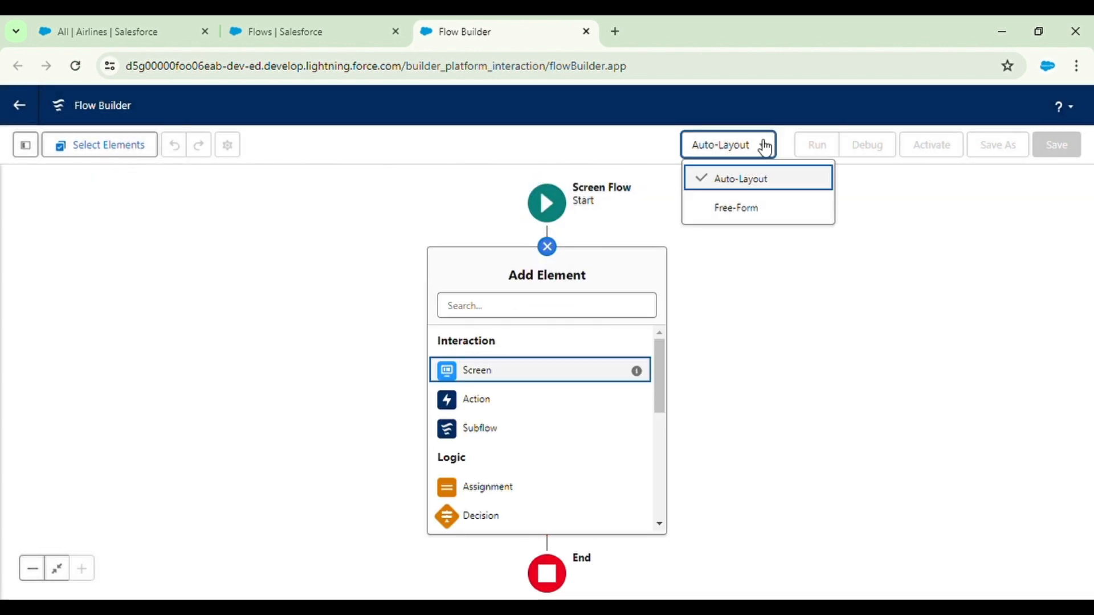
{"action": "left_click", "coordinate": [738, 207]}
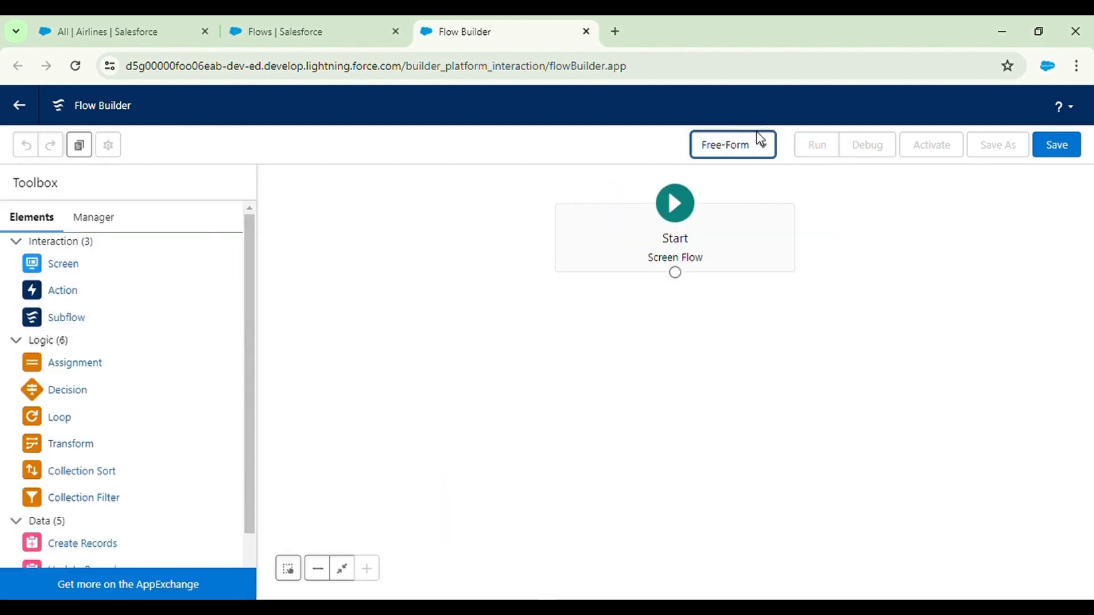
{"action": "left_click", "coordinate": [737, 145]}
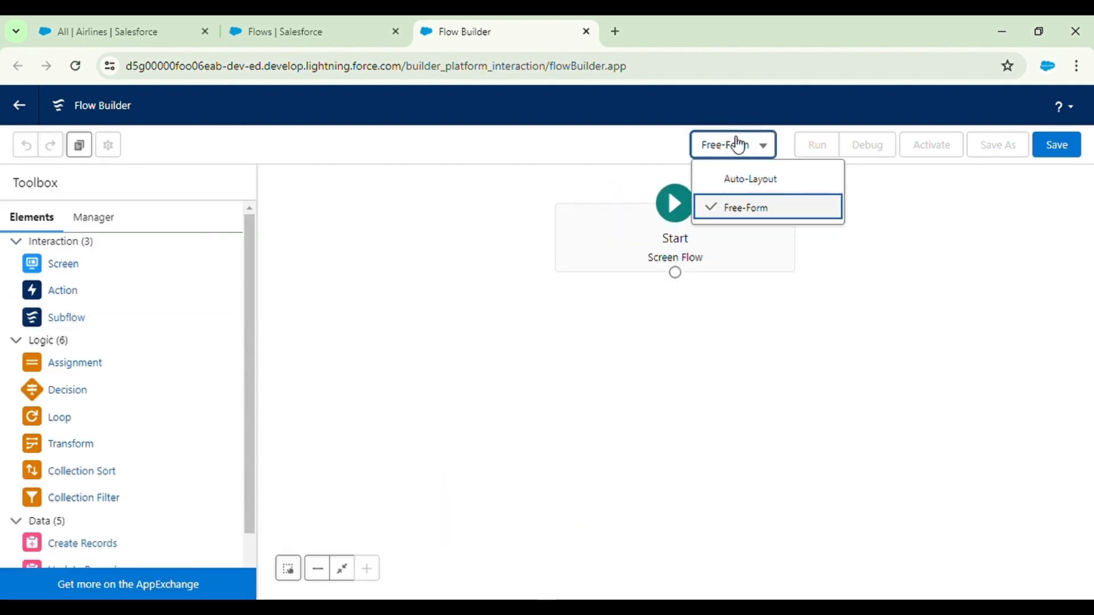
{"action": "left_click", "coordinate": [737, 193]}
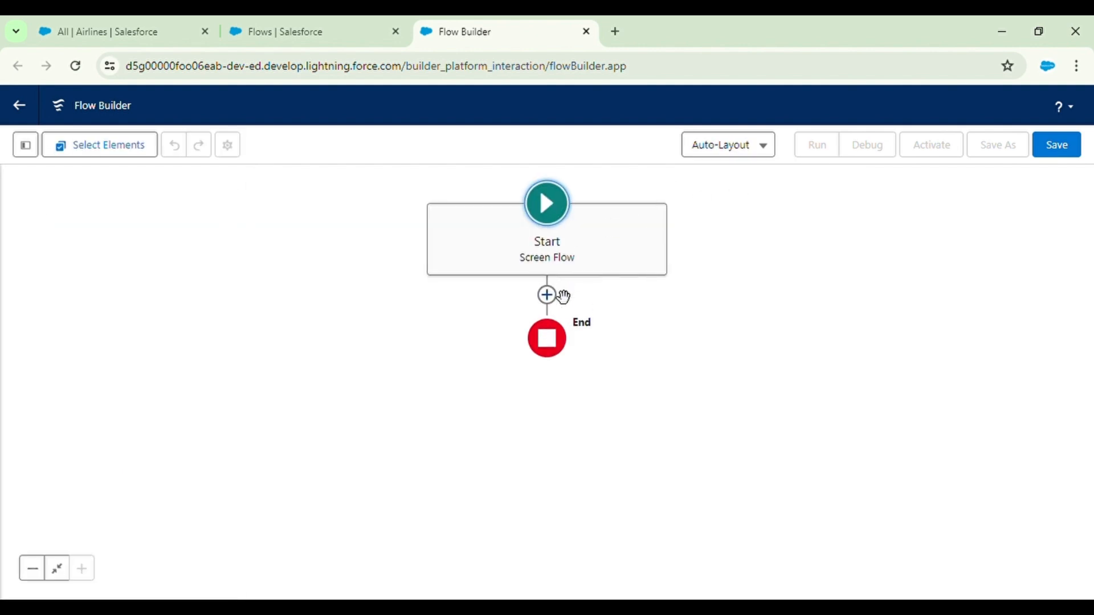
- Add a Screen element after the flow's Start element and label it Screen 1
{"action": "left_click", "coordinate": [550, 294]}
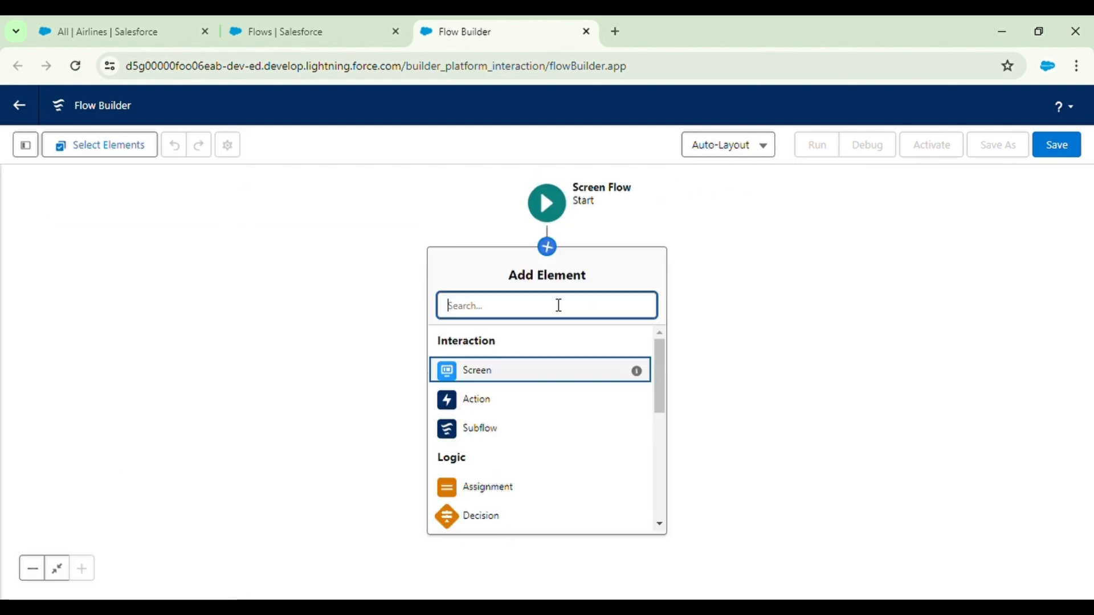
{"action": "left_click", "coordinate": [527, 373]}
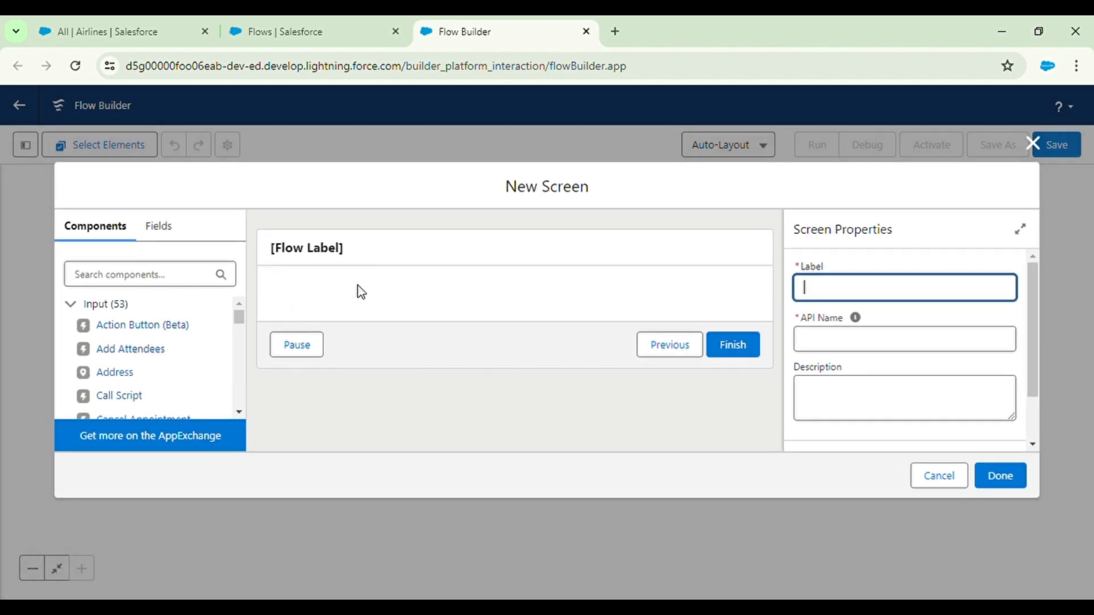
{"action": "left_click", "coordinate": [469, 253]}
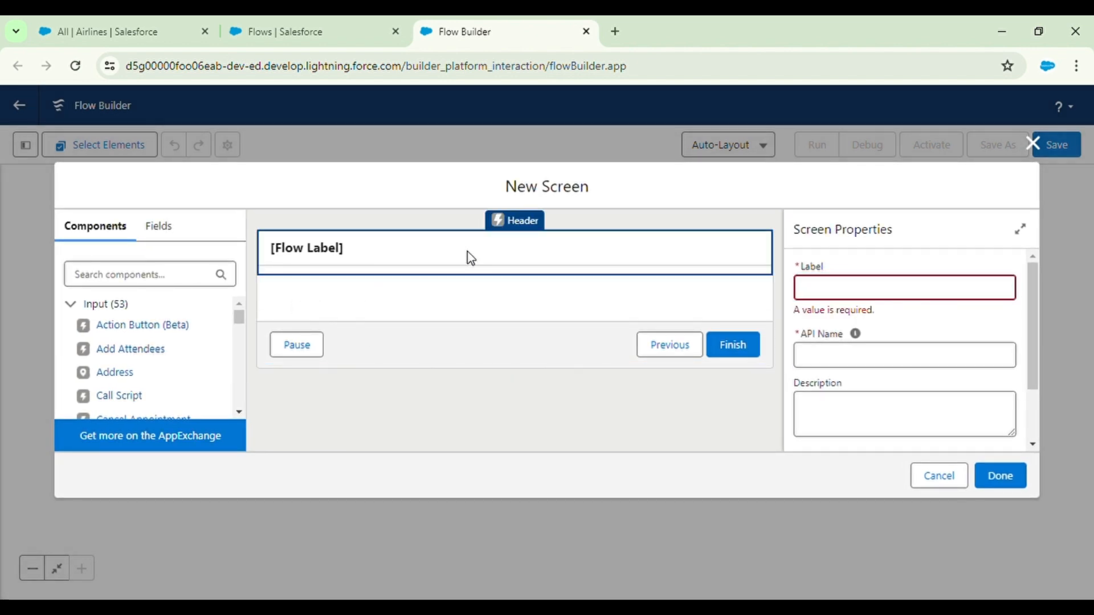
{"action": "left_click", "coordinate": [829, 295]}
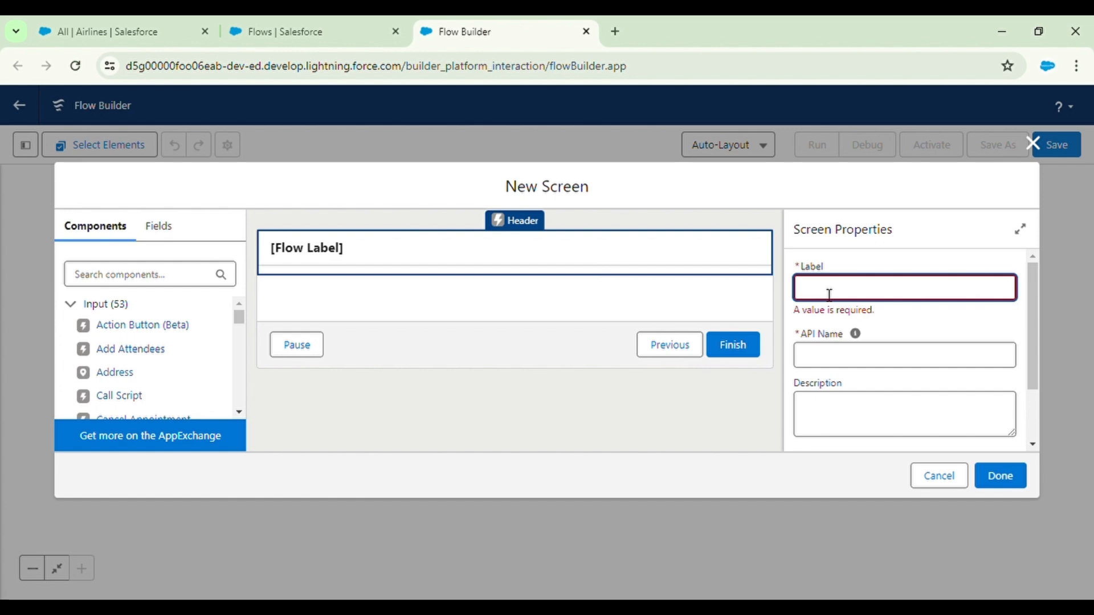
{"action": "type", "text": "Screen 1"}
{"action": "left_click", "coordinate": [914, 254]}
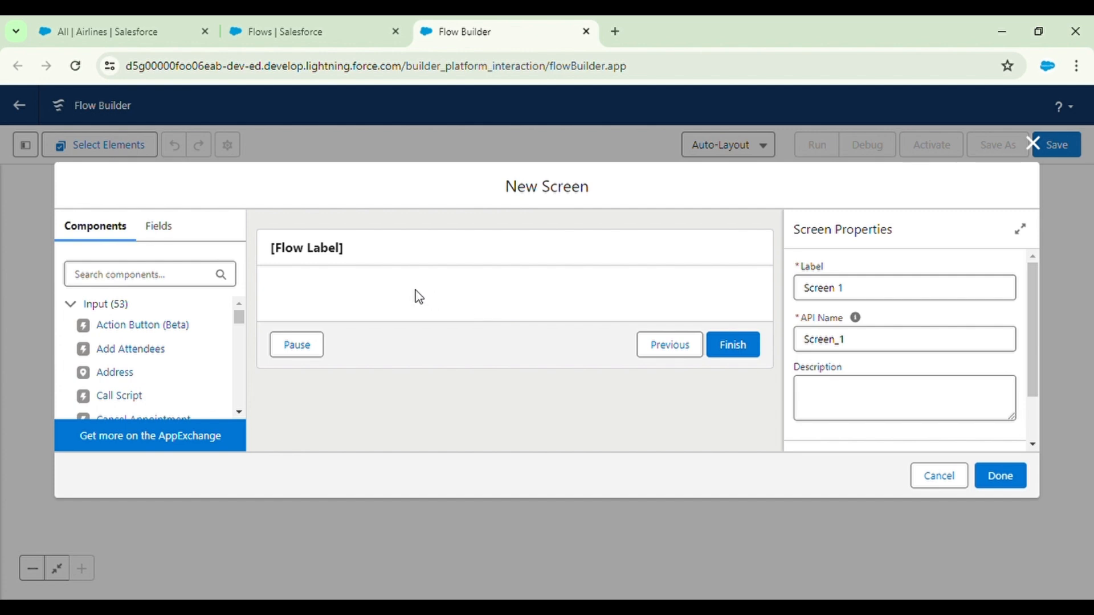
- Place a Repeater component on the screen and set its API name to airlineRepeater
{"action": "left_click", "coordinate": [151, 279]}
{"action": "type", "text": "rep"}
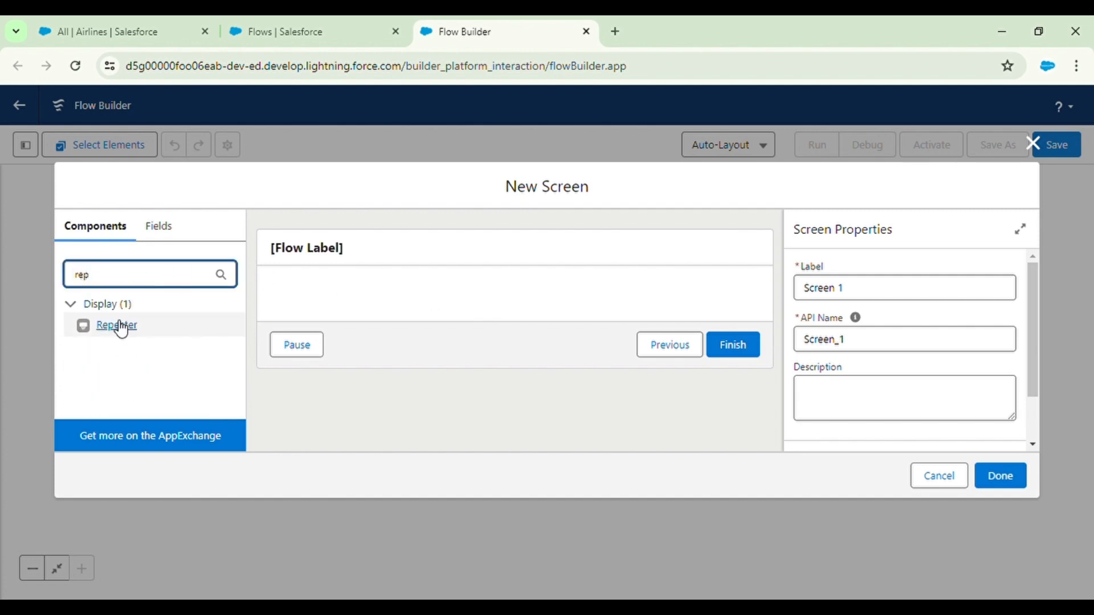
{"action": "left_click_drag", "start_coordinate": [115, 328], "coordinate": [359, 307]}
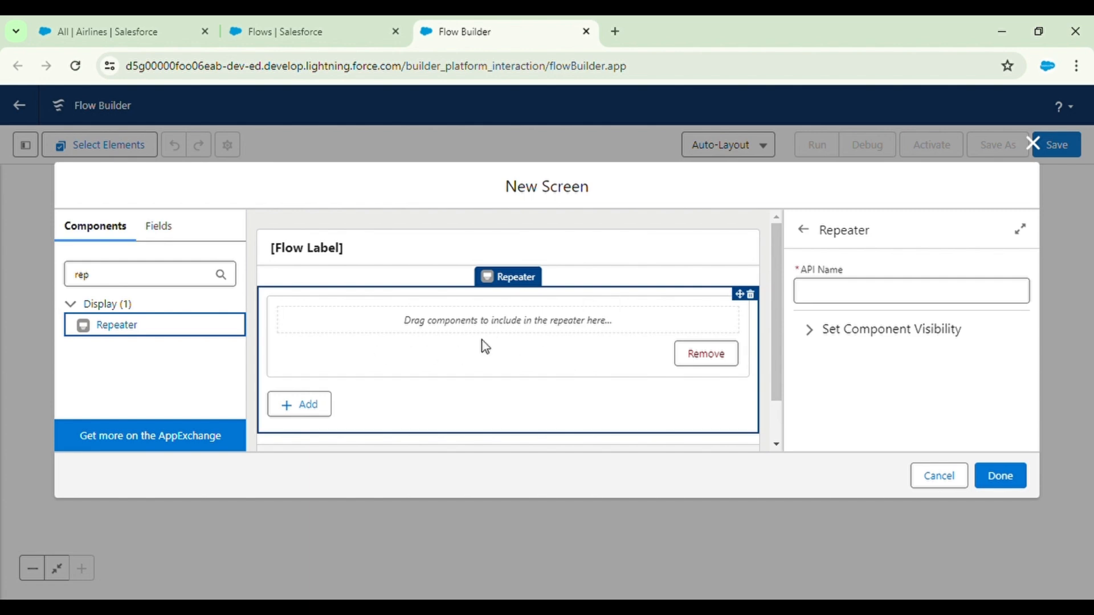
{"action": "left_click", "coordinate": [829, 297]}
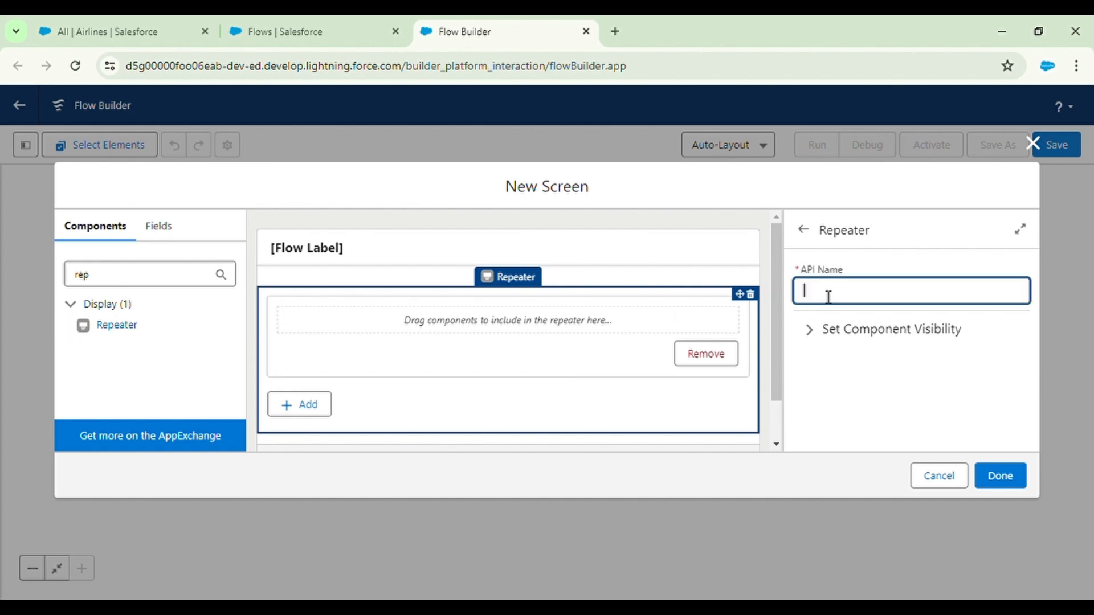
{"action": "type", "text": "airlineRepeater"}
{"action": "left_click", "coordinate": [917, 267]}
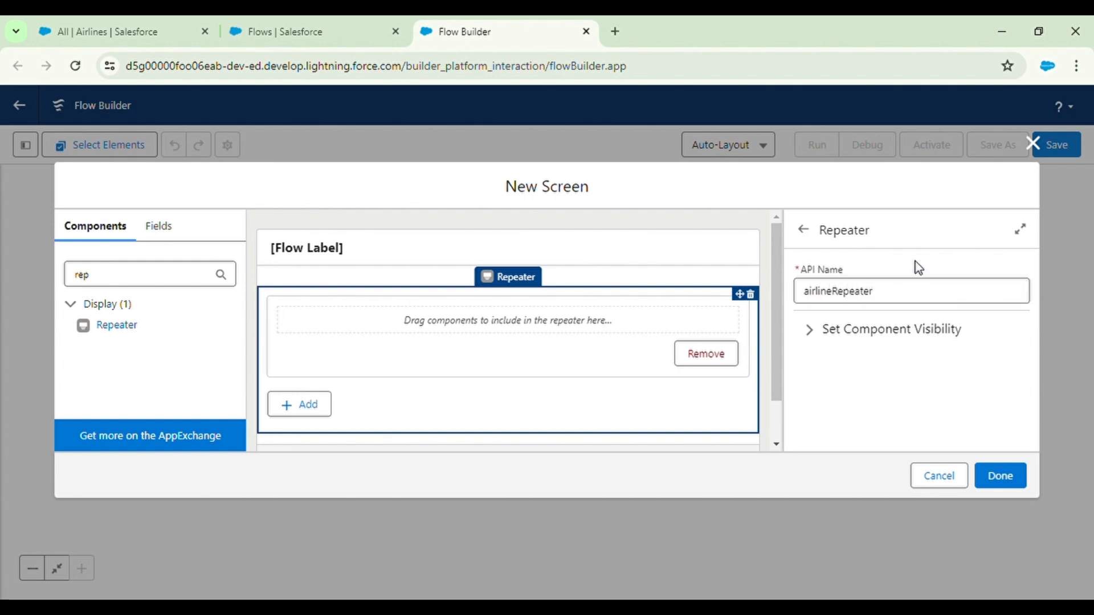
- Place a Text input component inside the repeater and label it Airline Name
{"action": "left_click", "coordinate": [145, 283]}
{"action": "key", "text": "BackSpace"}
{"action": "key", "text": "BackSpace"}
{"action": "key", "text": "BackSpace"}
{"action": "type", "text": "text"}
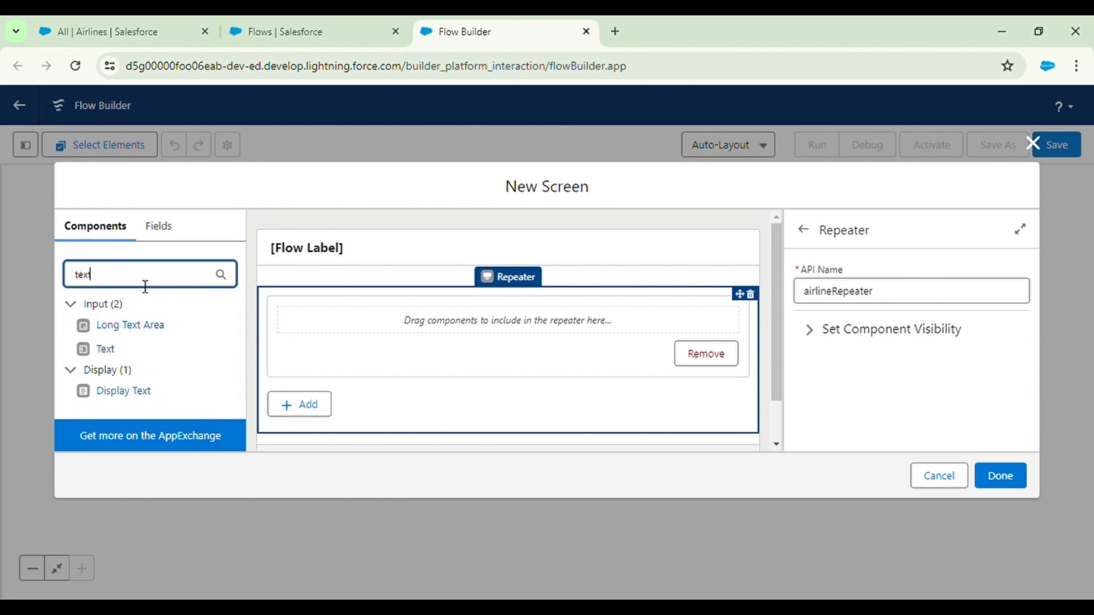
{"action": "left_click_drag", "start_coordinate": [105, 350], "coordinate": [336, 333]}
{"action": "left_click", "coordinate": [828, 293]}
{"action": "type", "text": "Airline Name"}
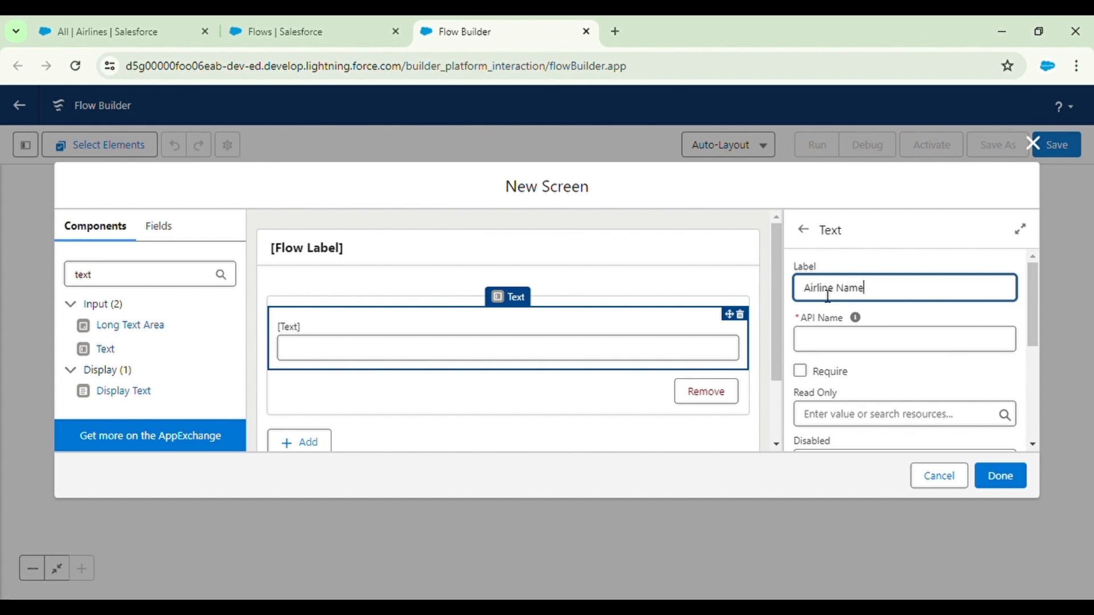
{"action": "left_click", "coordinate": [923, 246]}
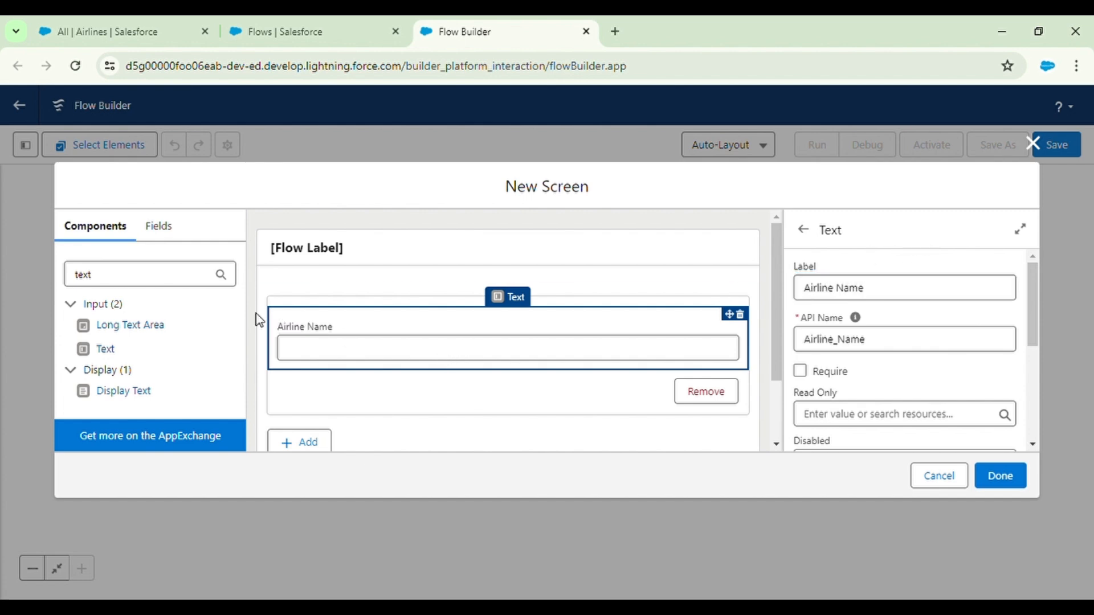
- Add a second Text input inside the repeater below Airline Name and label it Head Quarter
{"action": "left_click_drag", "start_coordinate": [112, 349], "coordinate": [325, 366]}
{"action": "left_click", "coordinate": [106, 17]}
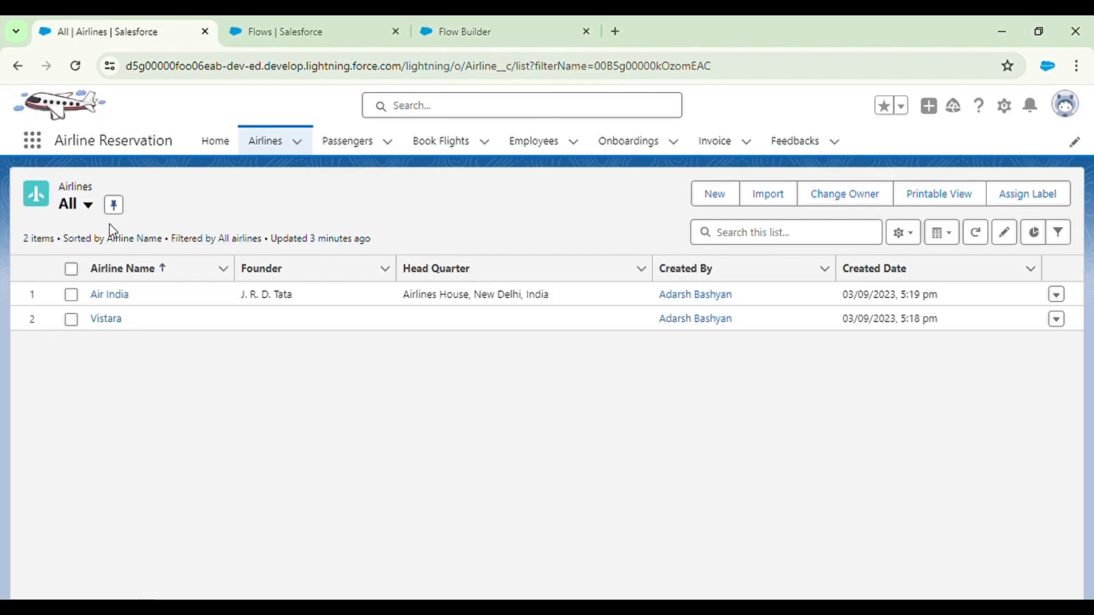
{"action": "left_click", "coordinate": [435, 31]}
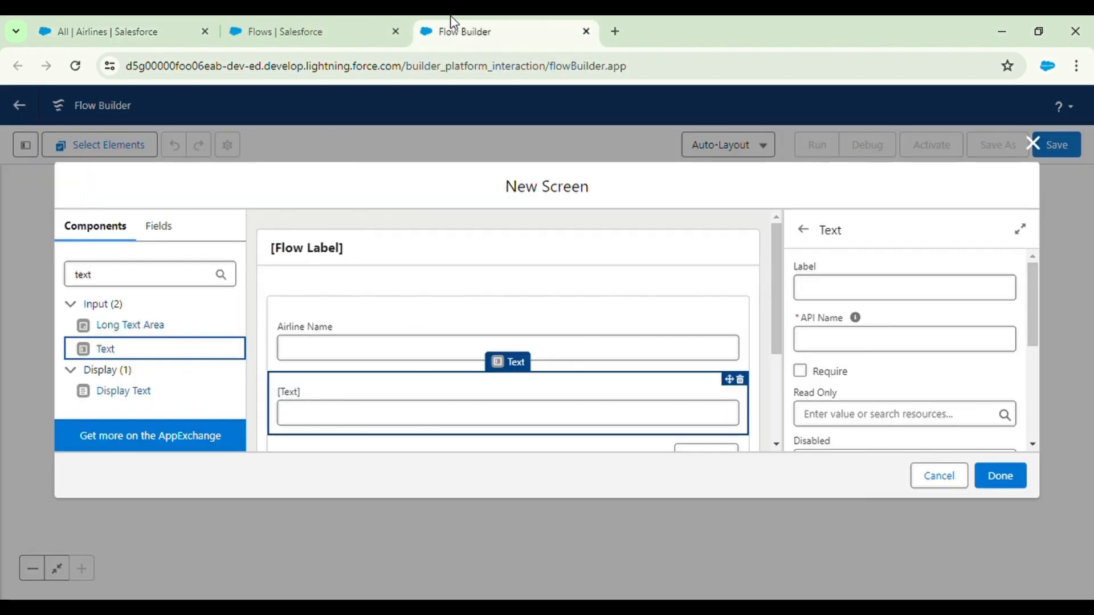
{"action": "left_click", "coordinate": [846, 299]}
{"action": "type", "text": "H"}
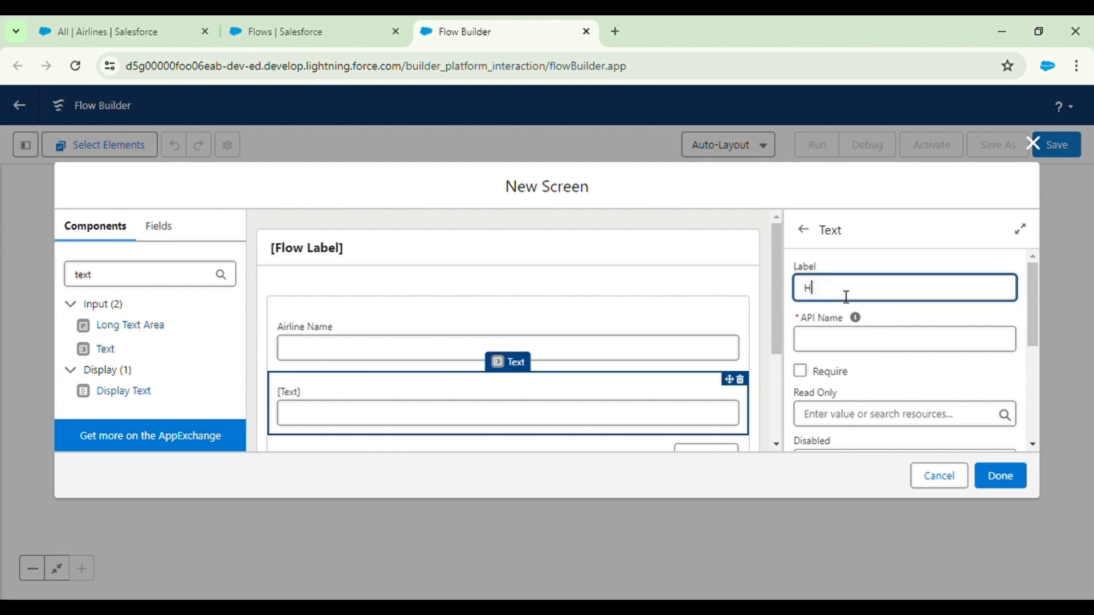
{"action": "type", "text": "ead Quarter"}
{"action": "left_click", "coordinate": [903, 264]}
- Make the Airline Name text input in the repeater required
{"action": "left_click", "coordinate": [514, 320]}
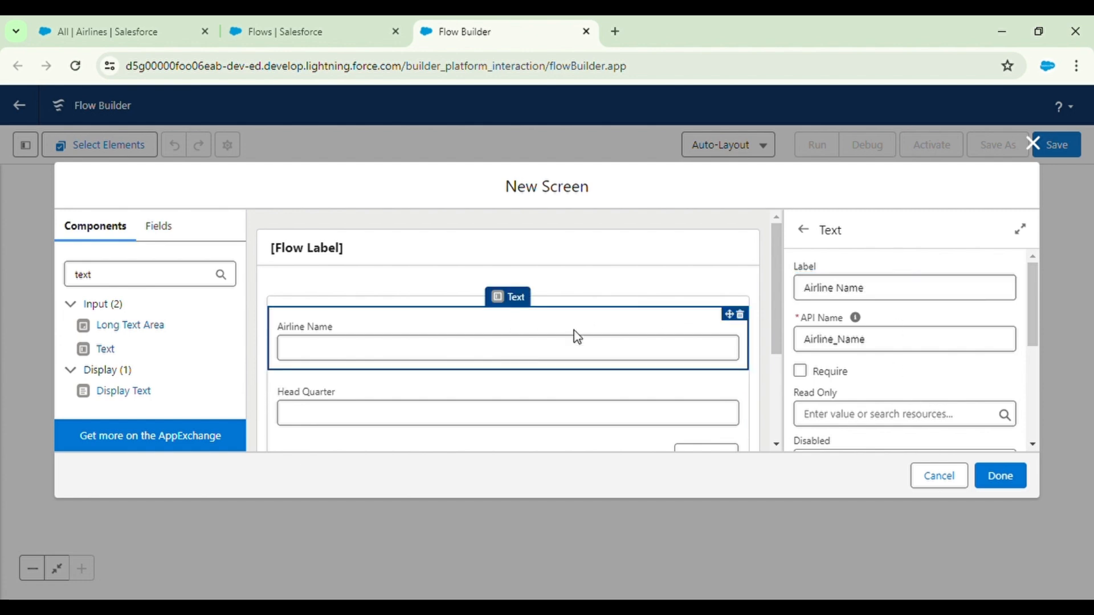
{"action": "left_click", "coordinate": [800, 371]}
- Configure the screen's footer to hide the Pause and Previous buttons
{"action": "scroll", "coordinate": [627, 313], "scroll_direction": "down", "scroll_amount": 2}
{"action": "scroll", "coordinate": [570, 307], "scroll_direction": "down", "scroll_amount": 1}
{"action": "scroll", "coordinate": [536, 368], "scroll_direction": "down", "scroll_amount": 1}
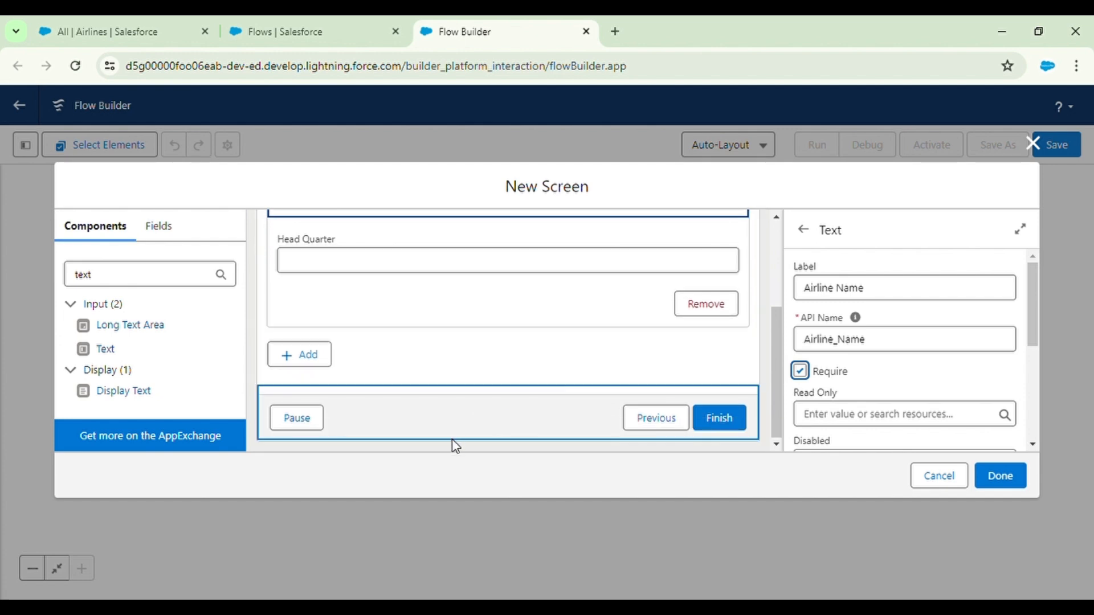
{"action": "left_click", "coordinate": [442, 425]}
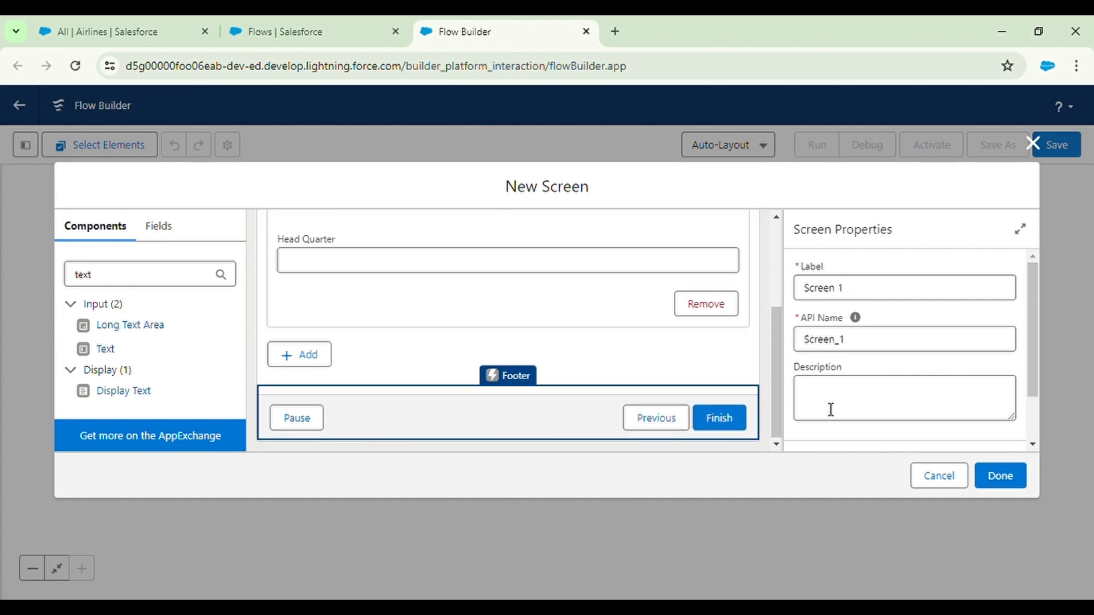
{"action": "scroll", "coordinate": [832, 409], "scroll_direction": "down", "scroll_amount": 1}
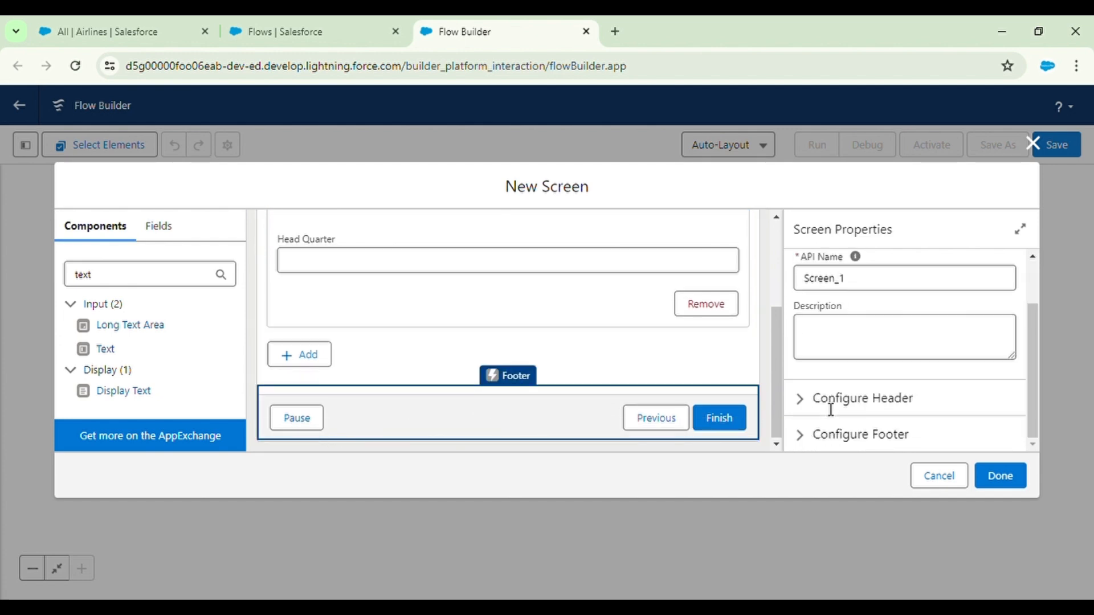
{"action": "left_click", "coordinate": [809, 441]}
{"action": "scroll", "coordinate": [930, 410], "scroll_direction": "down", "scroll_amount": 3}
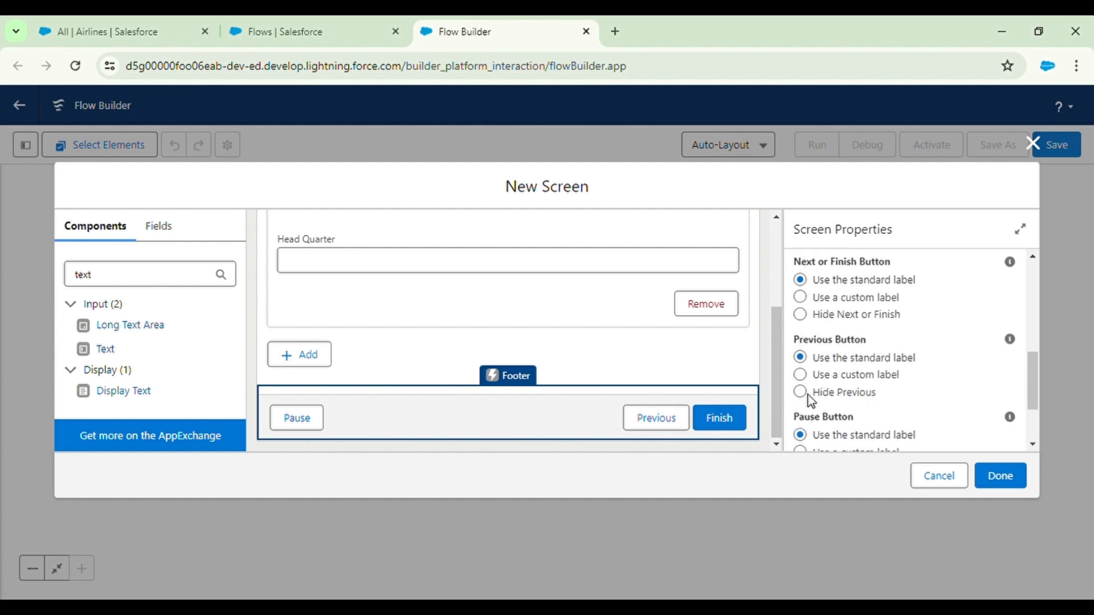
{"action": "scroll", "coordinate": [843, 424], "scroll_direction": "down", "scroll_amount": 1}
{"action": "left_click", "coordinate": [802, 412]}
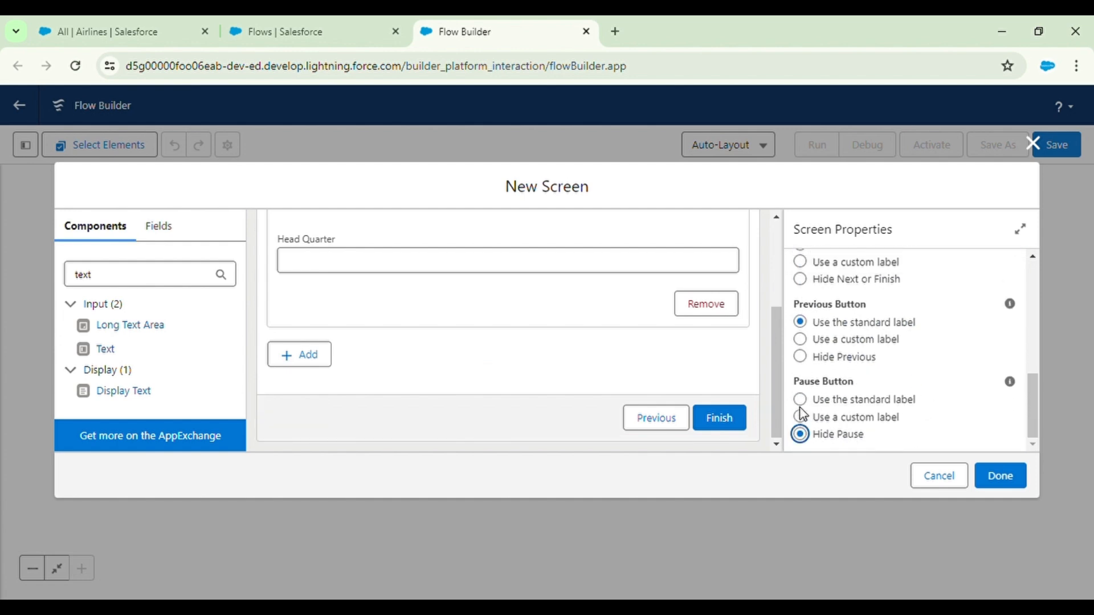
{"action": "scroll", "coordinate": [874, 393], "scroll_direction": "up", "scroll_amount": 1}
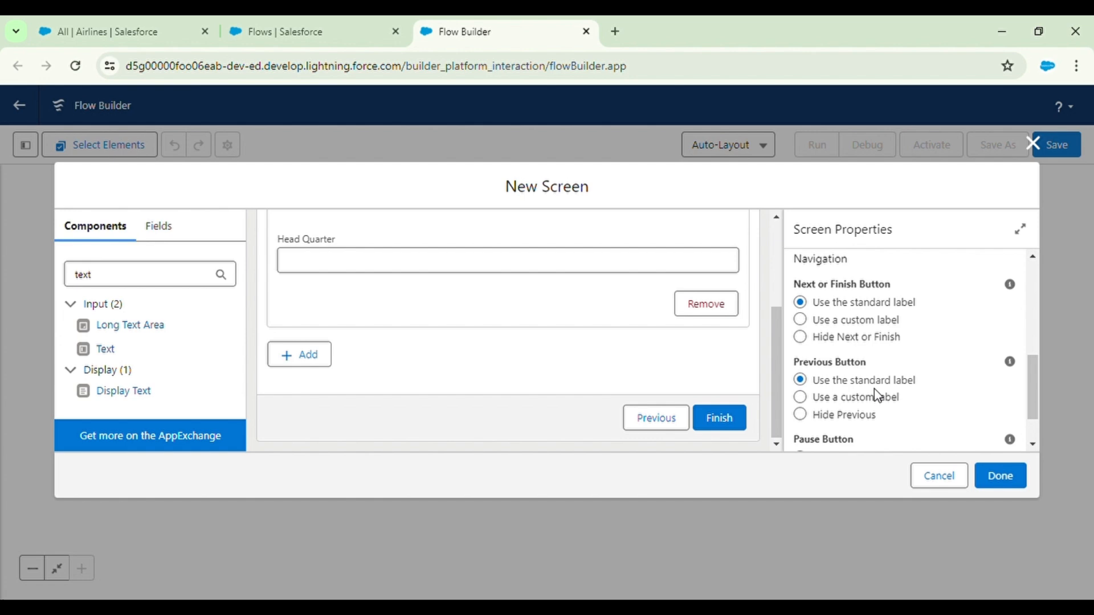
{"action": "left_click", "coordinate": [804, 416]}
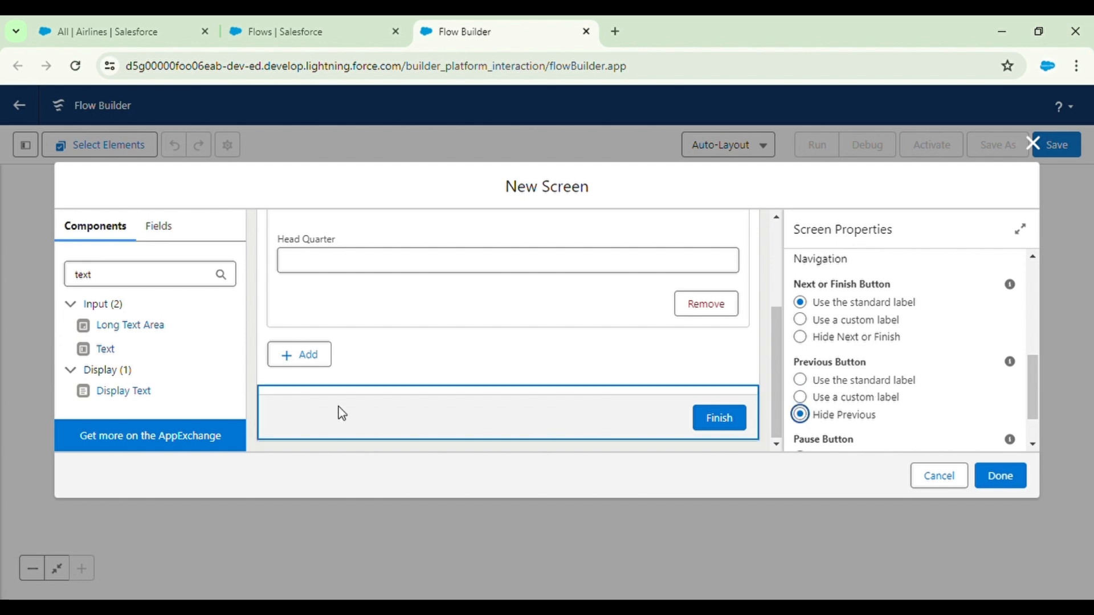
- Review the repeater and Airline Name component properties and finish the new screen
{"action": "scroll", "coordinate": [512, 378], "scroll_direction": "up", "scroll_amount": 3}
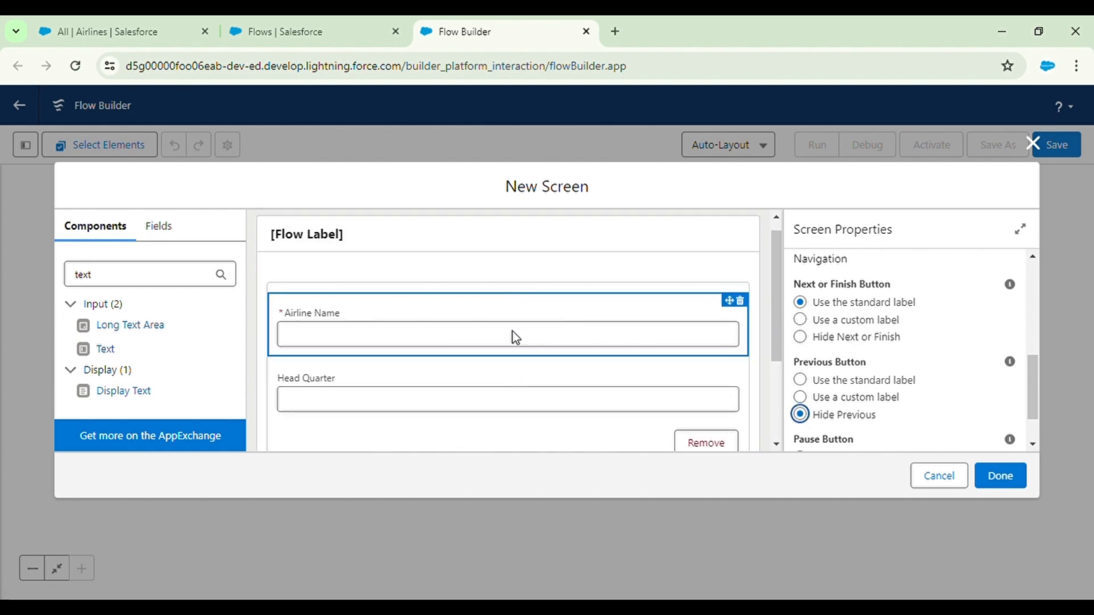
{"action": "left_click", "coordinate": [521, 280]}
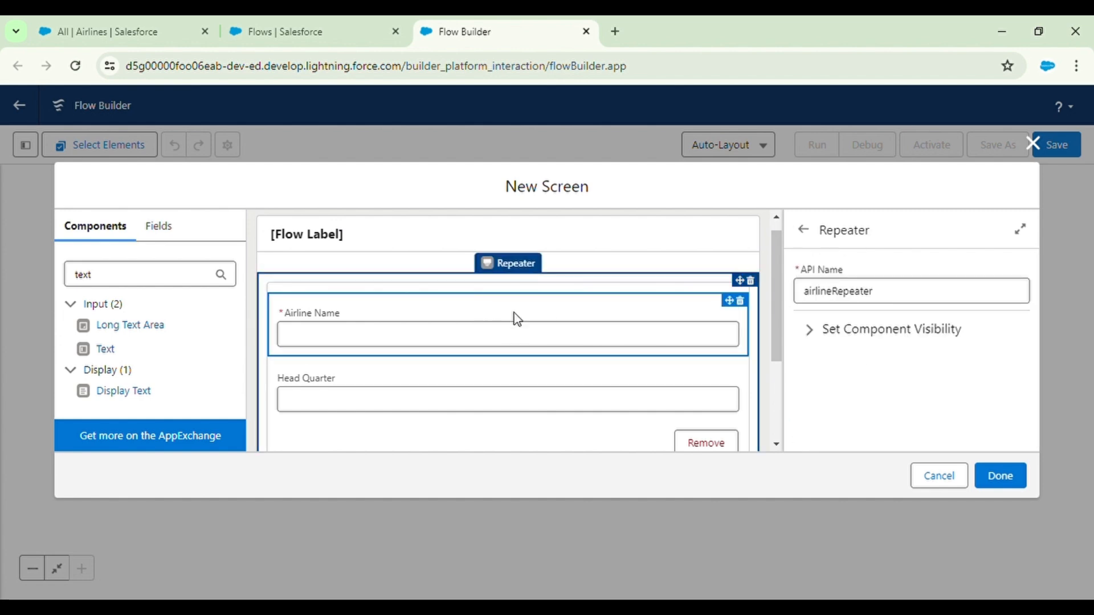
{"action": "scroll", "coordinate": [668, 315], "scroll_direction": "down", "scroll_amount": 1}
{"action": "left_click", "coordinate": [494, 268]}
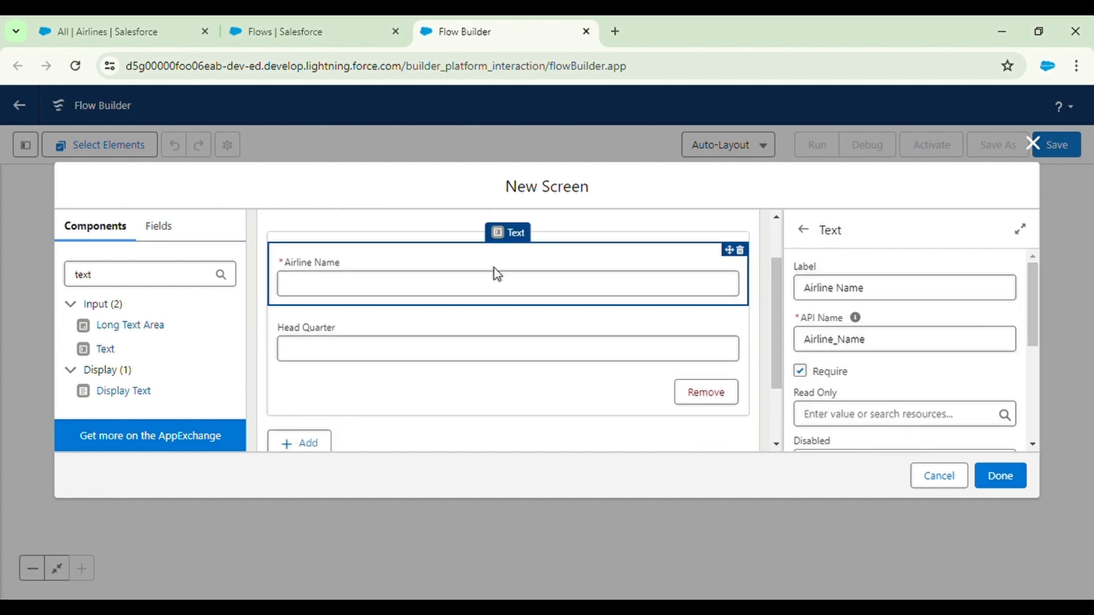
{"action": "left_click", "coordinate": [998, 474]}
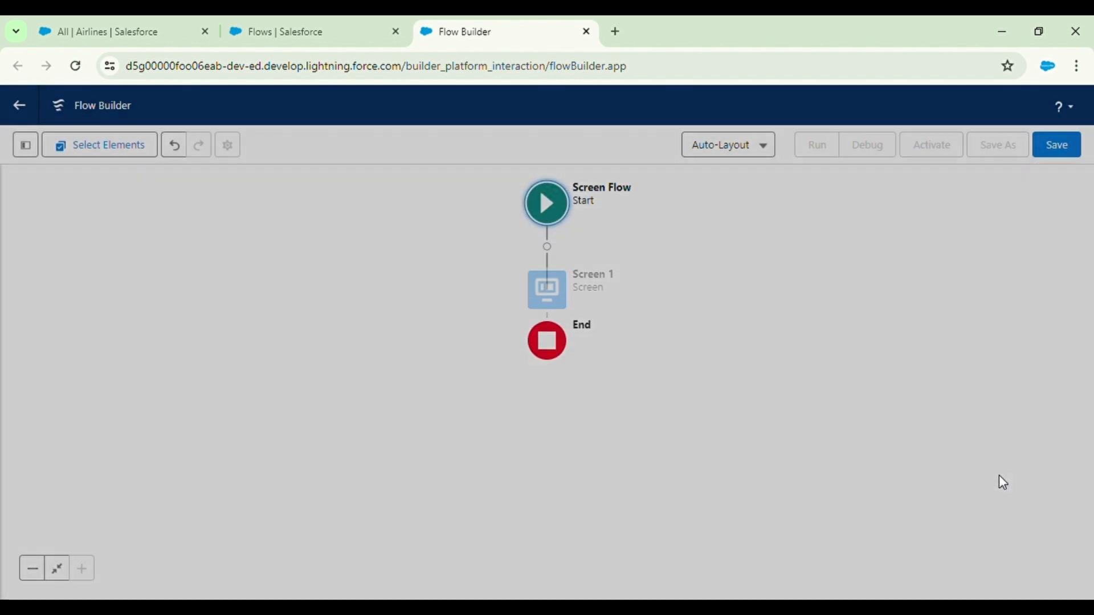
- Save the flow with the label Create Multiple Airline Records
{"action": "left_click", "coordinate": [1057, 147]}
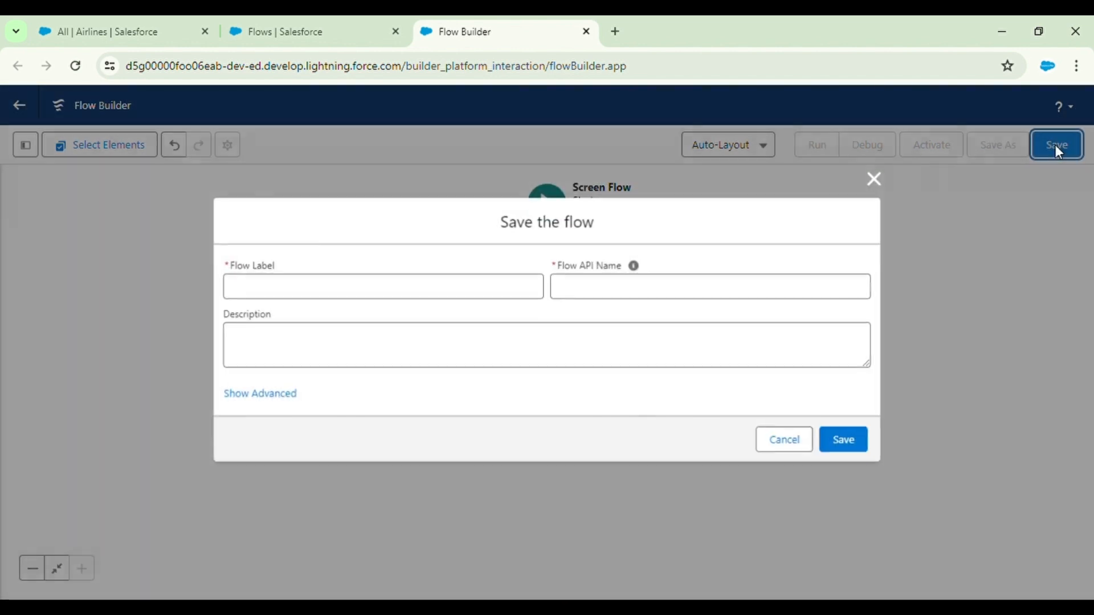
{"action": "left_click", "coordinate": [355, 302]}
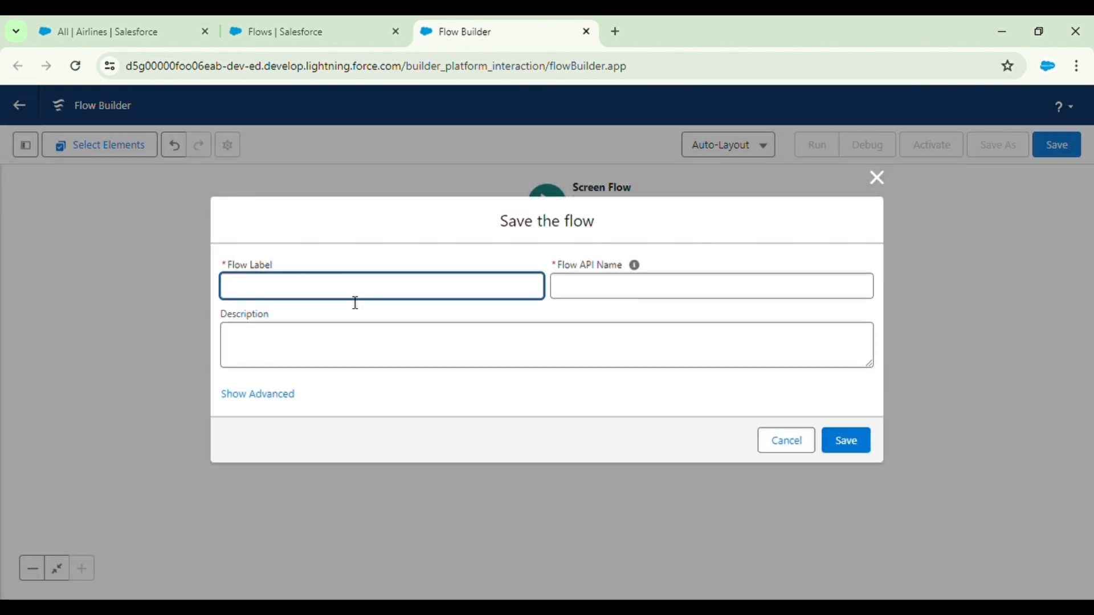
{"action": "type", "text": "Create Multip"}
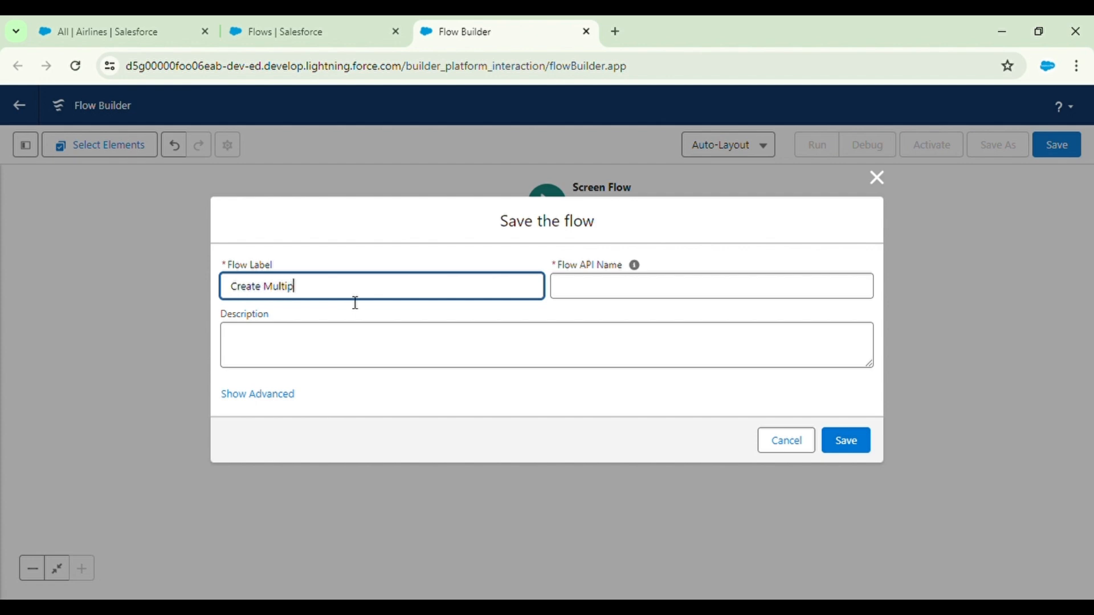
{"action": "type", "text": "le Airline"}
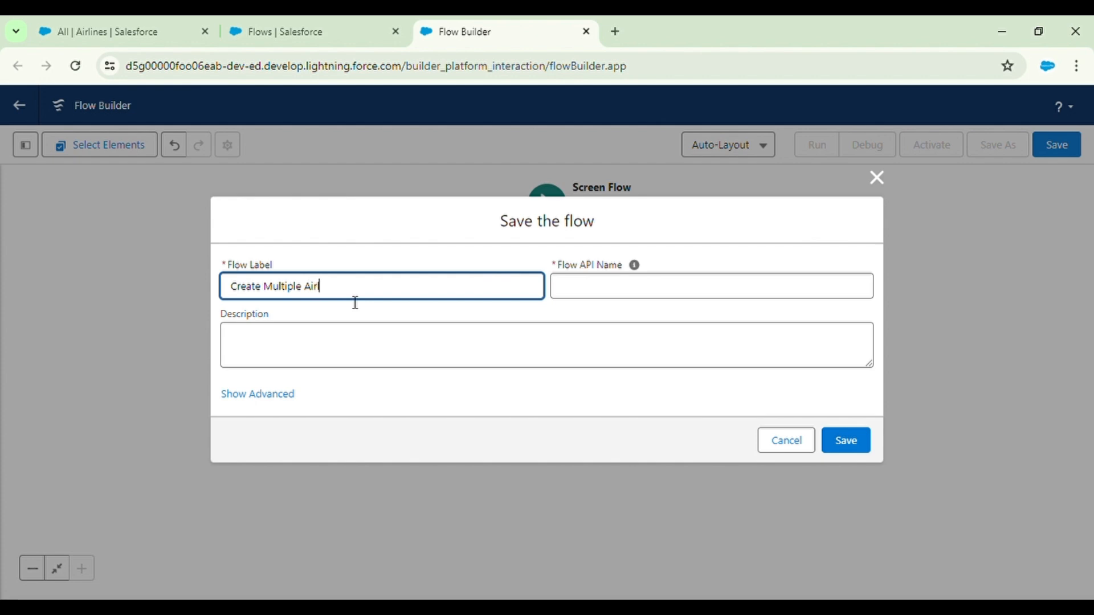
{"action": "type", "text": " Records"}
{"action": "left_click", "coordinate": [386, 307]}
{"action": "left_click", "coordinate": [854, 447]}
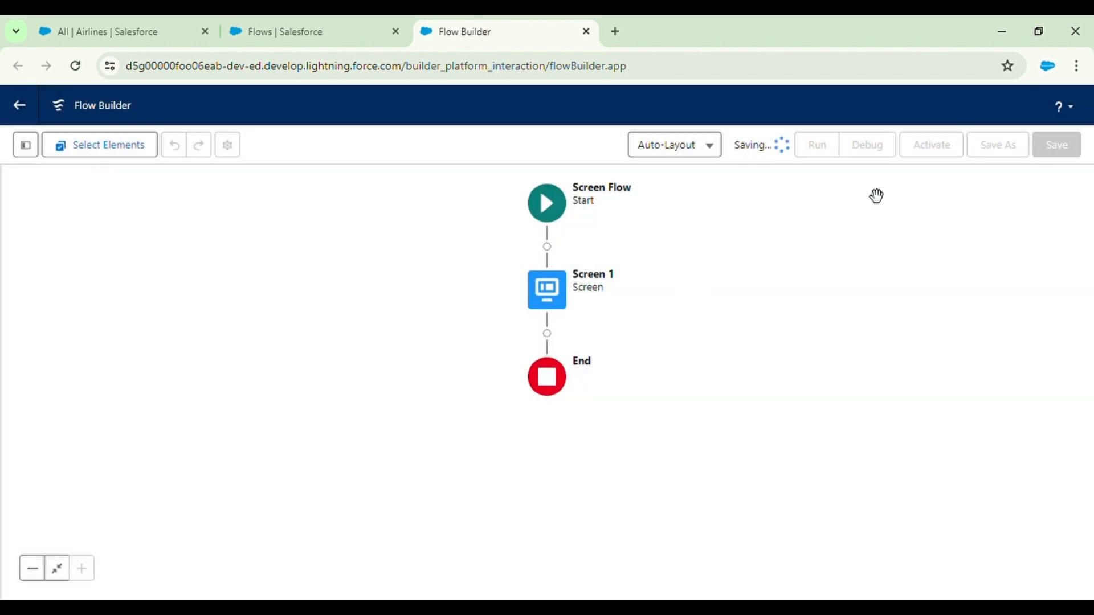
- Run the saved flow in debug mode and enter Test as the first Airline Name
{"action": "left_click", "coordinate": [873, 158]}
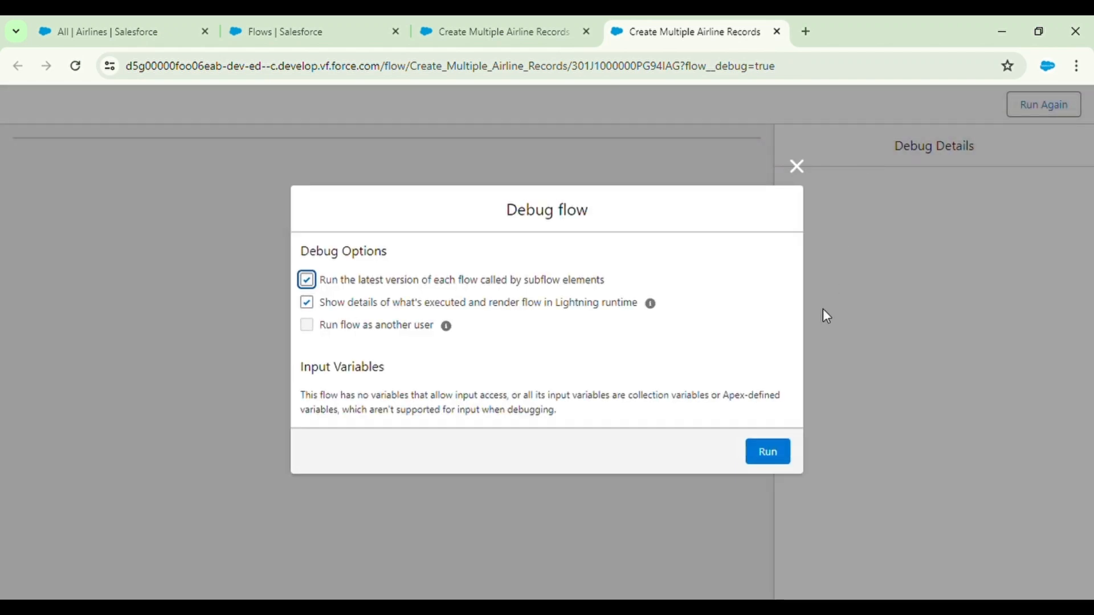
{"action": "left_click", "coordinate": [771, 459]}
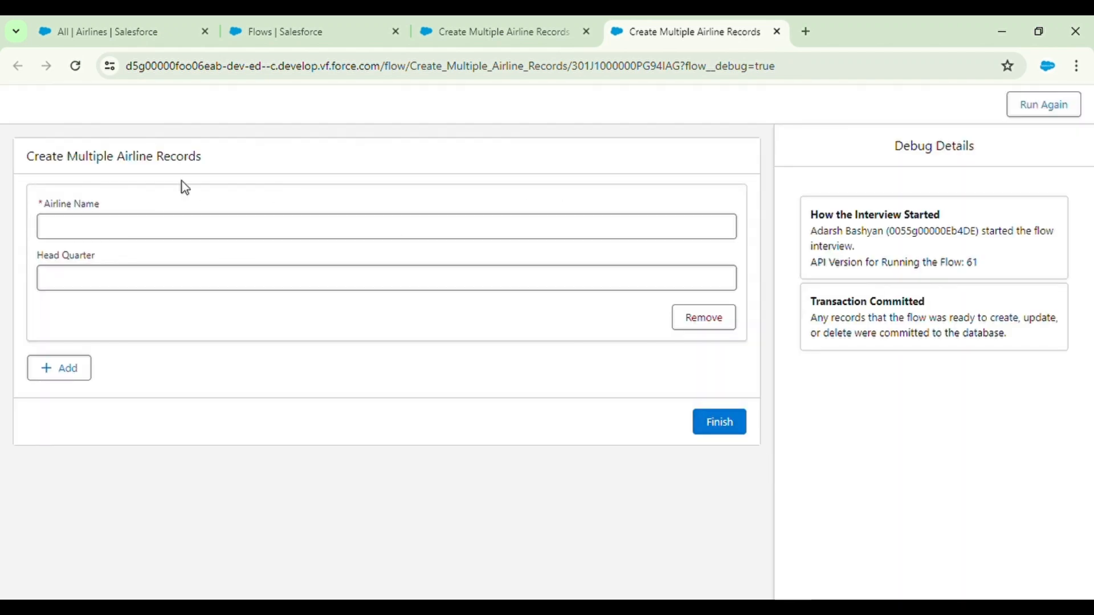
{"action": "left_click", "coordinate": [137, 230]}
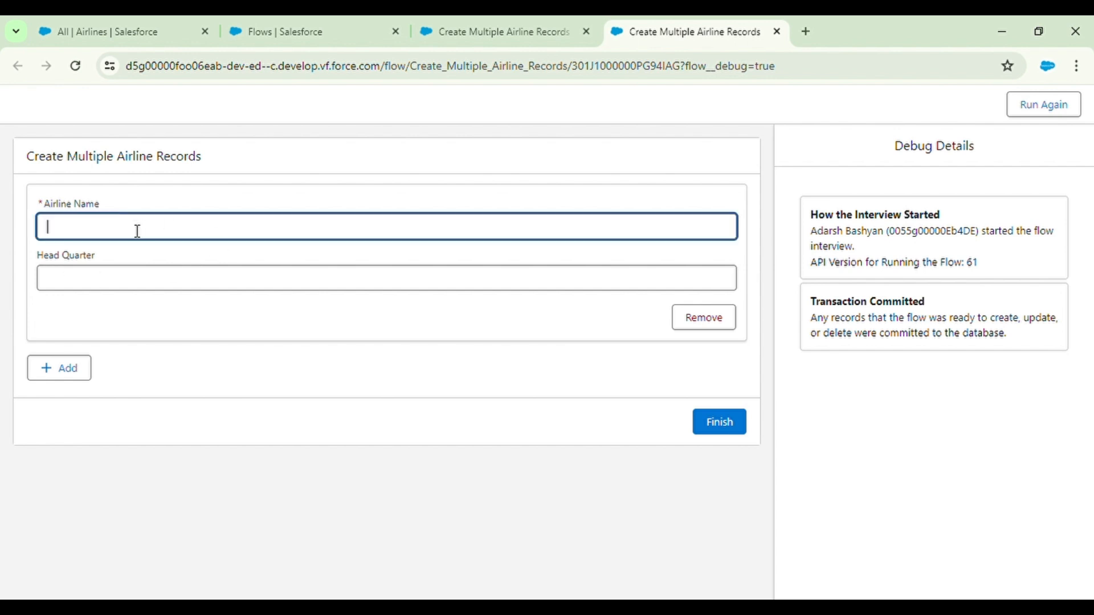
{"action": "type", "text": "Test"}
- Test the repeater by adding two more airline entries and removing both, and return to the flow canvas
{"action": "left_click", "coordinate": [65, 371]}
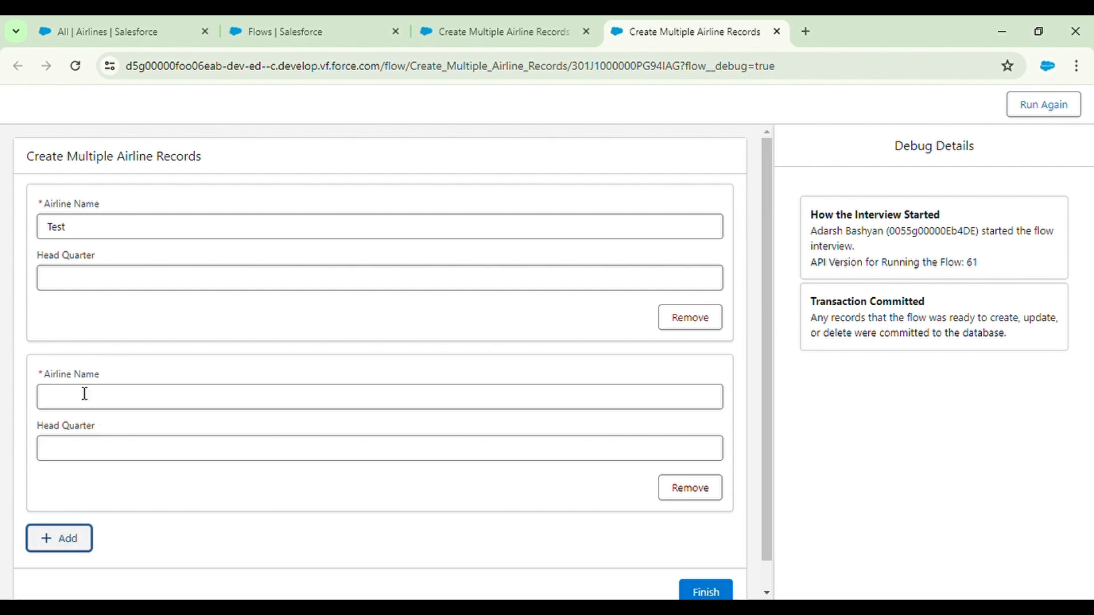
{"action": "left_click", "coordinate": [65, 544]}
{"action": "scroll", "coordinate": [282, 416], "scroll_direction": "down", "scroll_amount": 4}
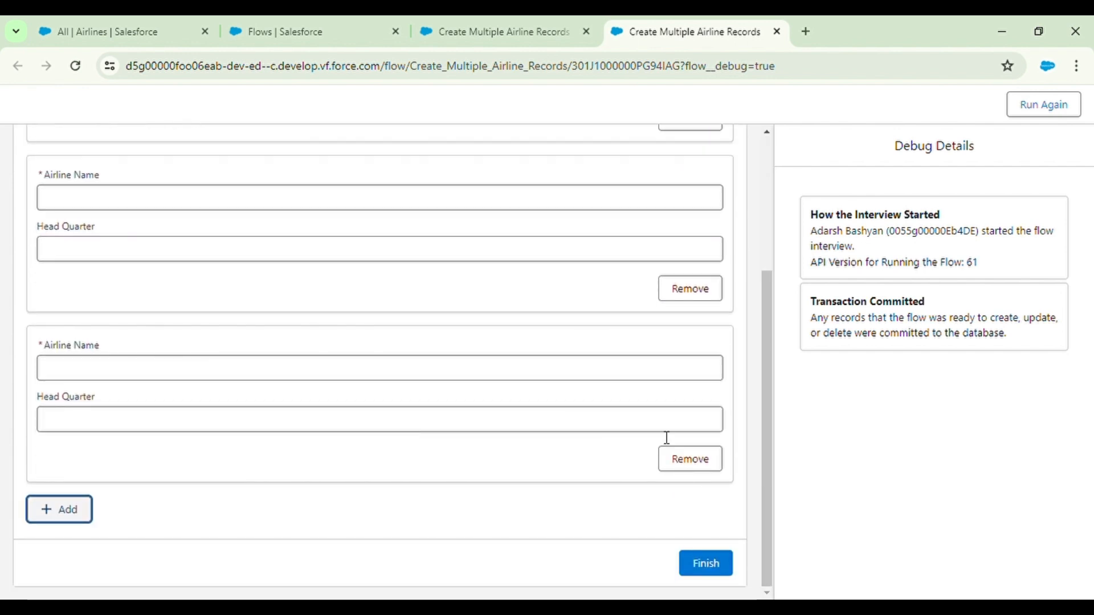
{"action": "left_click", "coordinate": [700, 457]}
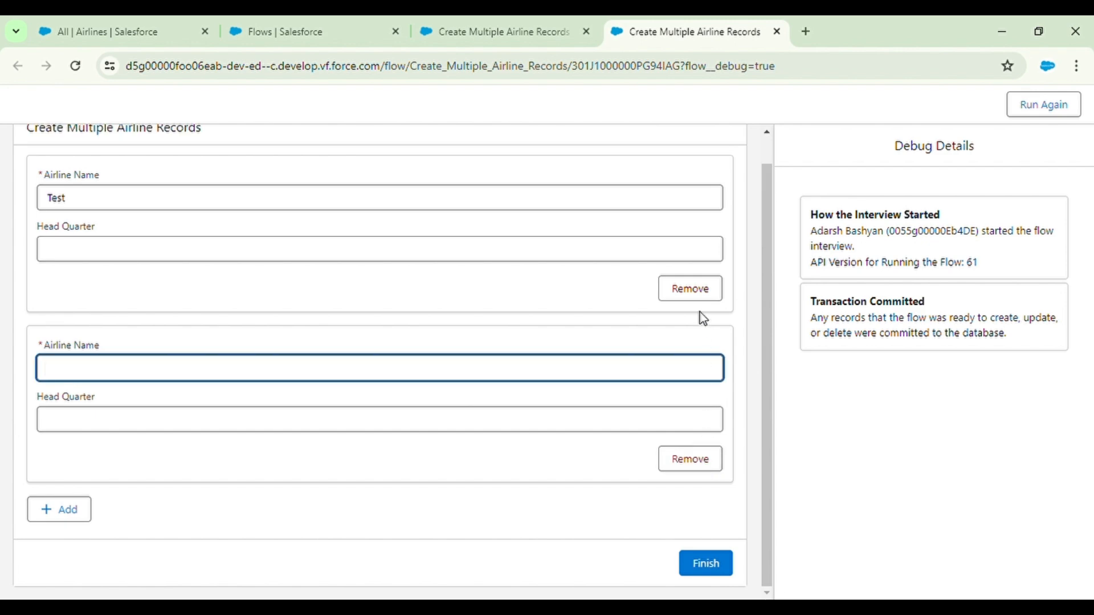
{"action": "left_click", "coordinate": [704, 459]}
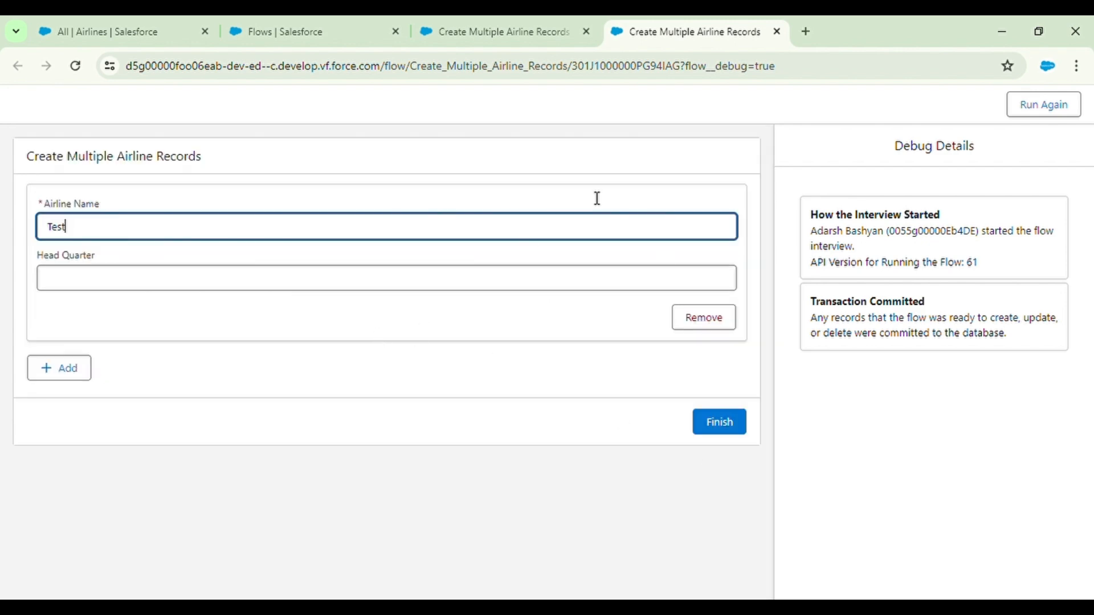
{"action": "left_click", "coordinate": [541, 30]}
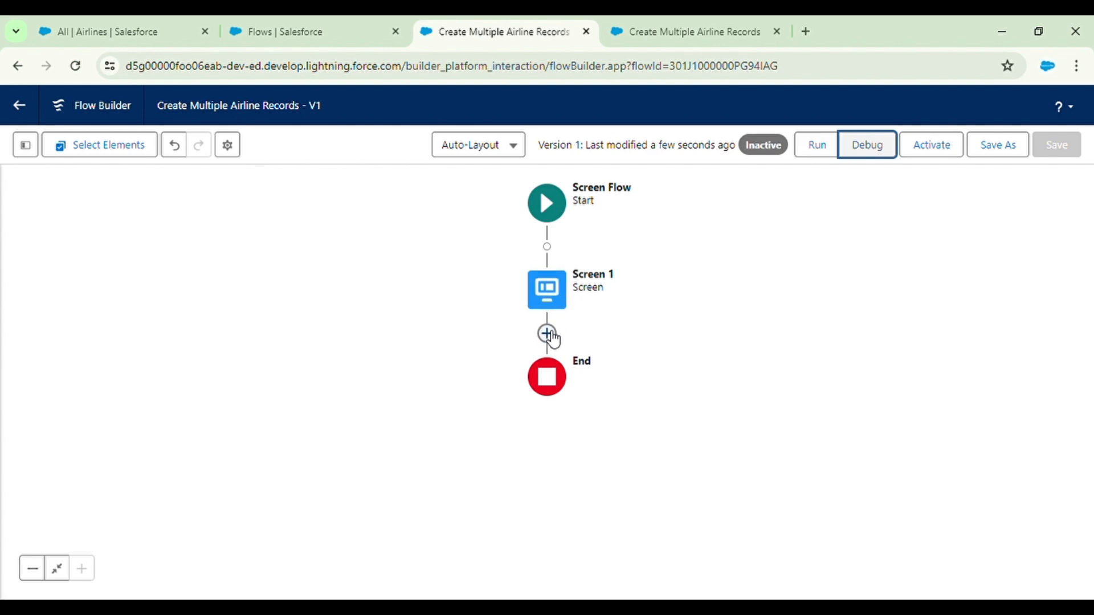
{"action": "left_click", "coordinate": [548, 333]}
{"action": "type", "text": "crea"}
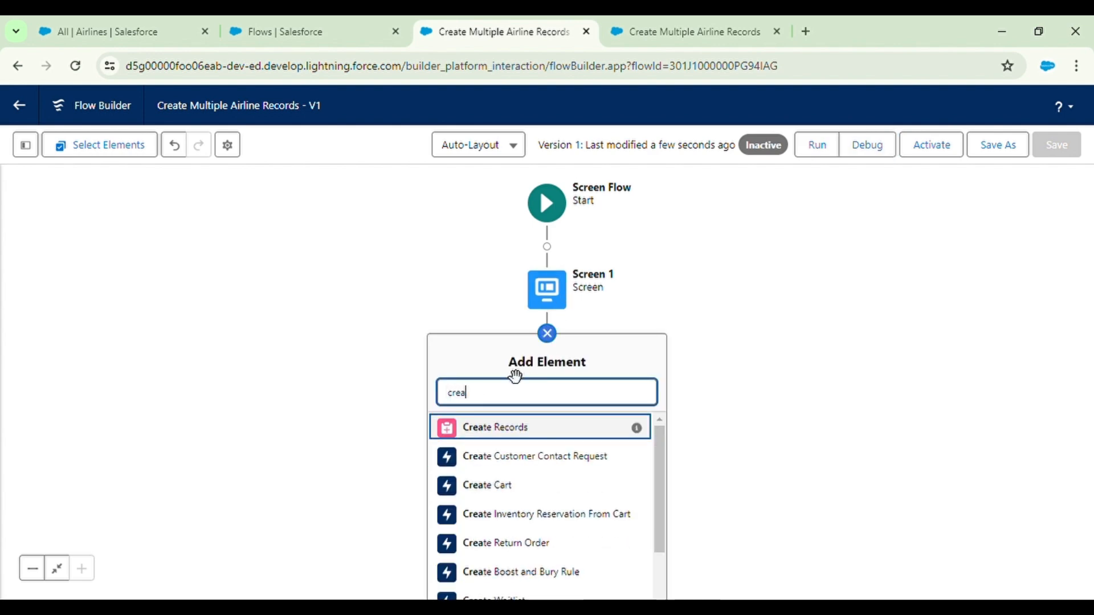
{"action": "left_click", "coordinate": [493, 426]}
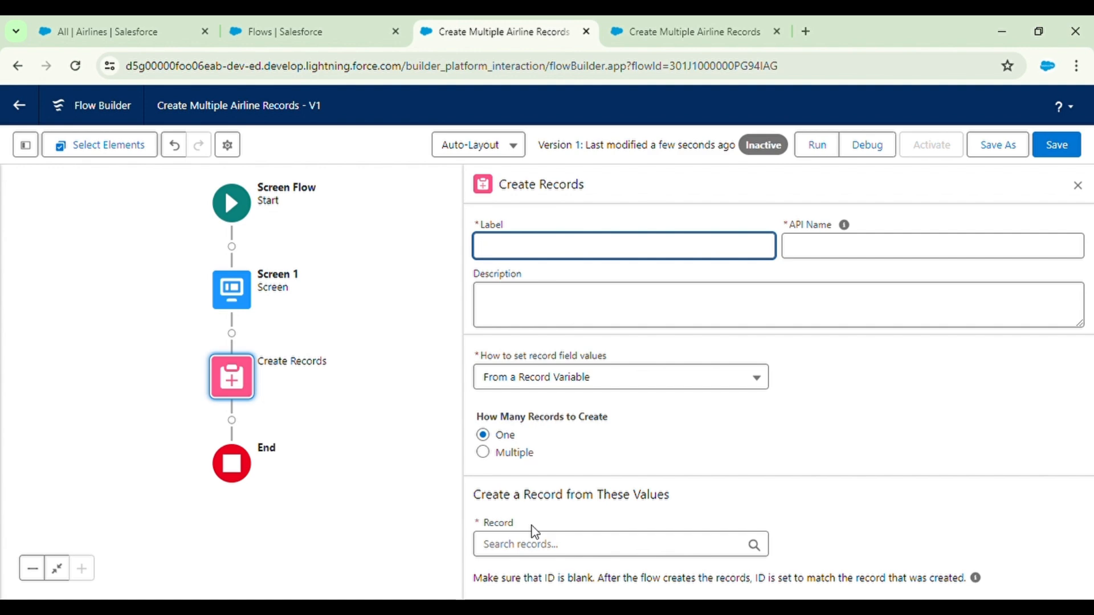
{"action": "left_click", "coordinate": [251, 381]}
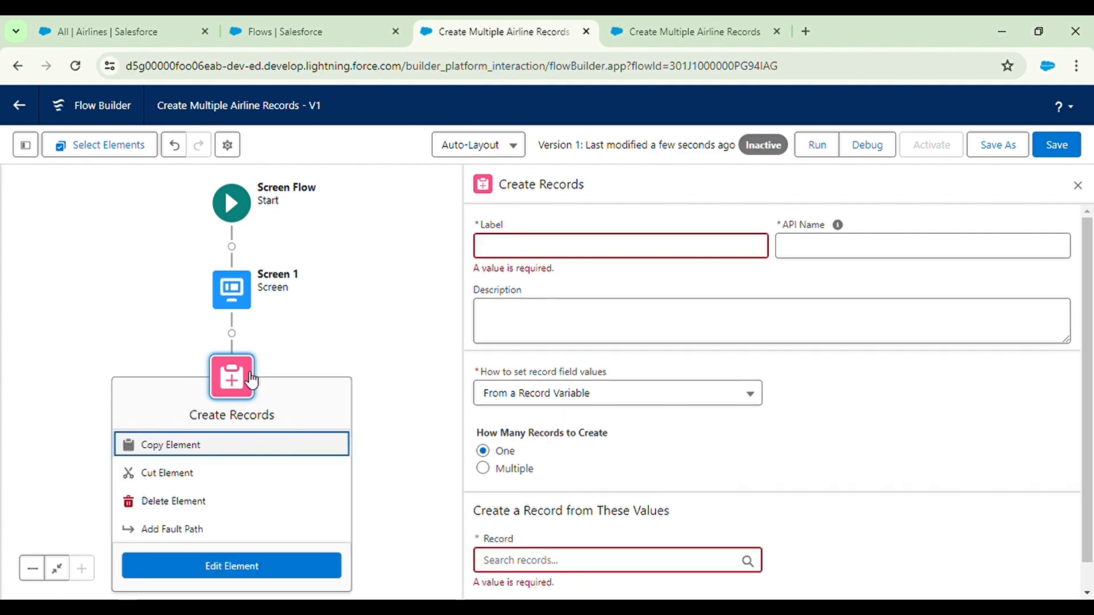
{"action": "key", "text": "Return"}
- Add a Loop element between Screen 1 and End and label it Iterate Over Airline Records
{"action": "left_click_drag", "start_coordinate": [244, 302], "coordinate": [535, 302]}
{"action": "left_click", "coordinate": [536, 302]}
{"action": "left_click", "coordinate": [543, 336]}
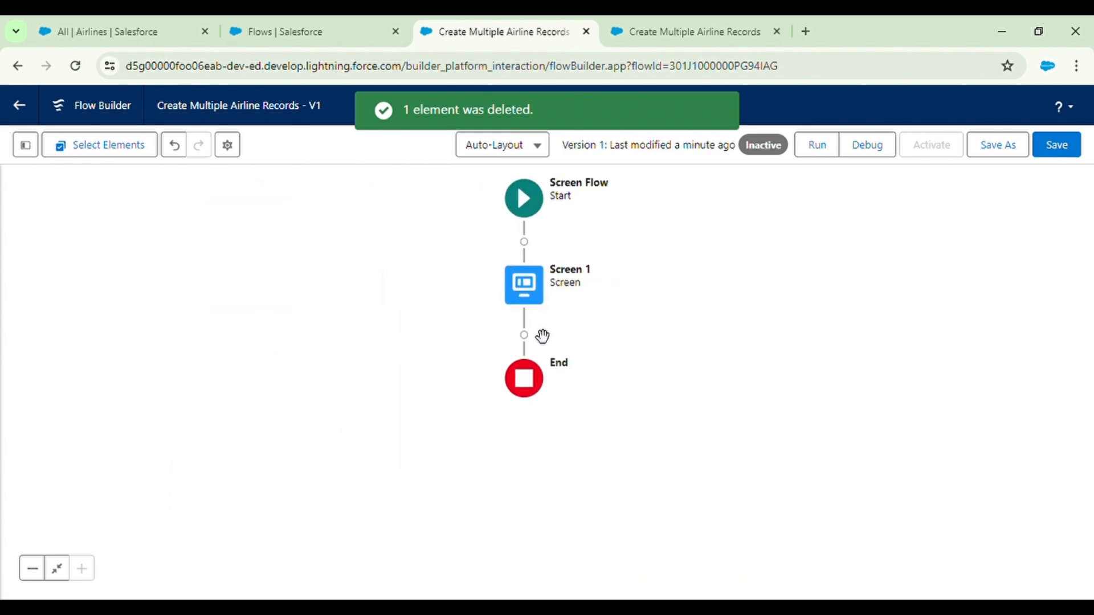
{"action": "left_click", "coordinate": [524, 329]}
{"action": "type", "text": "loo"}
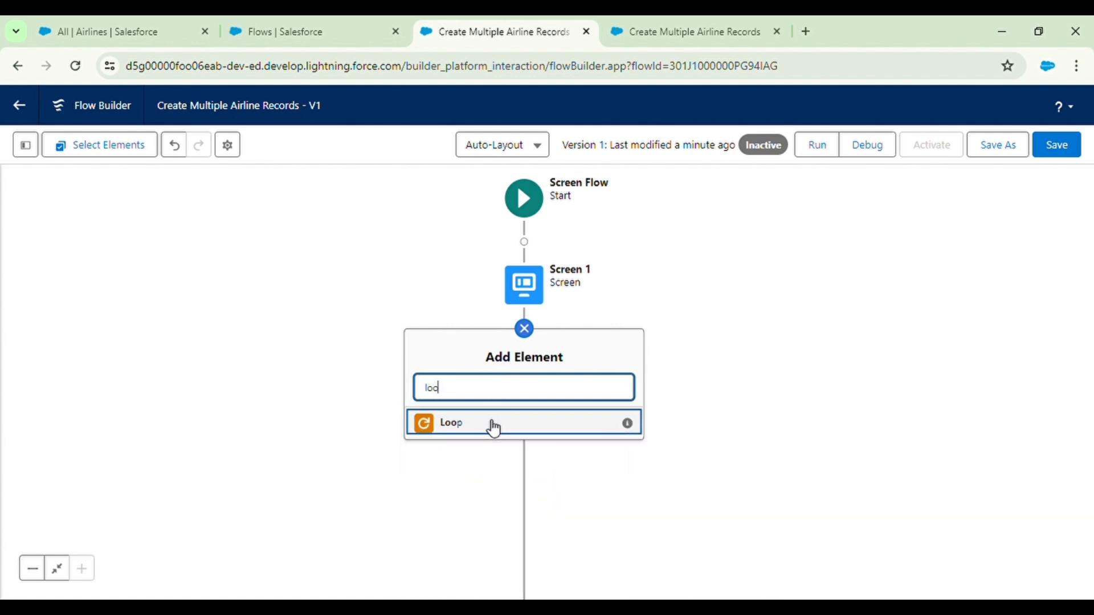
{"action": "left_click", "coordinate": [493, 428]}
{"action": "type", "text": "Iterate "}
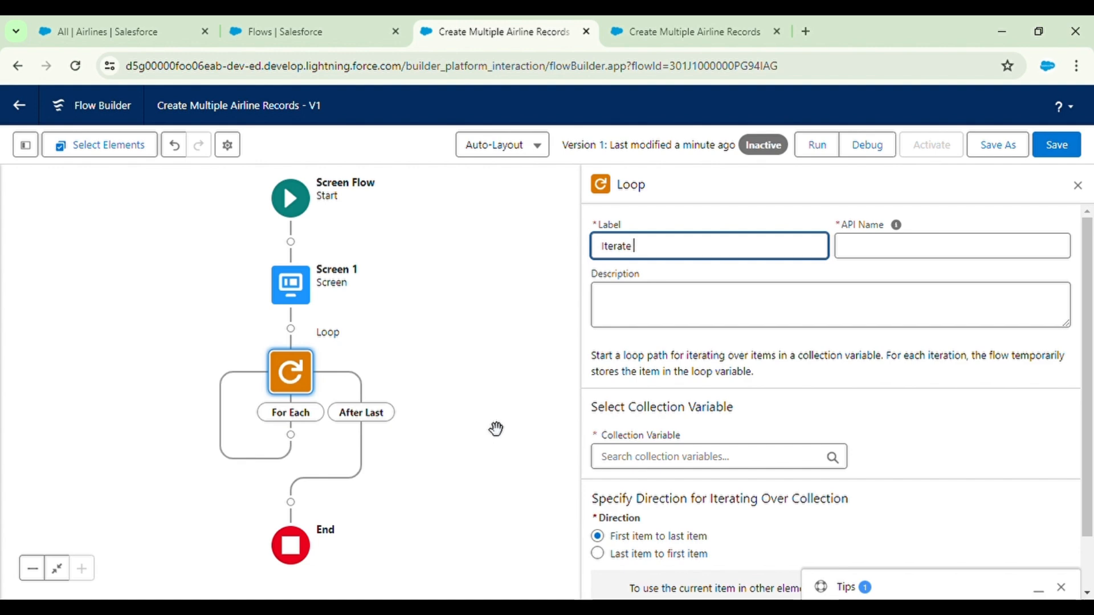
{"action": "type", "text": "Over Airline Records"}
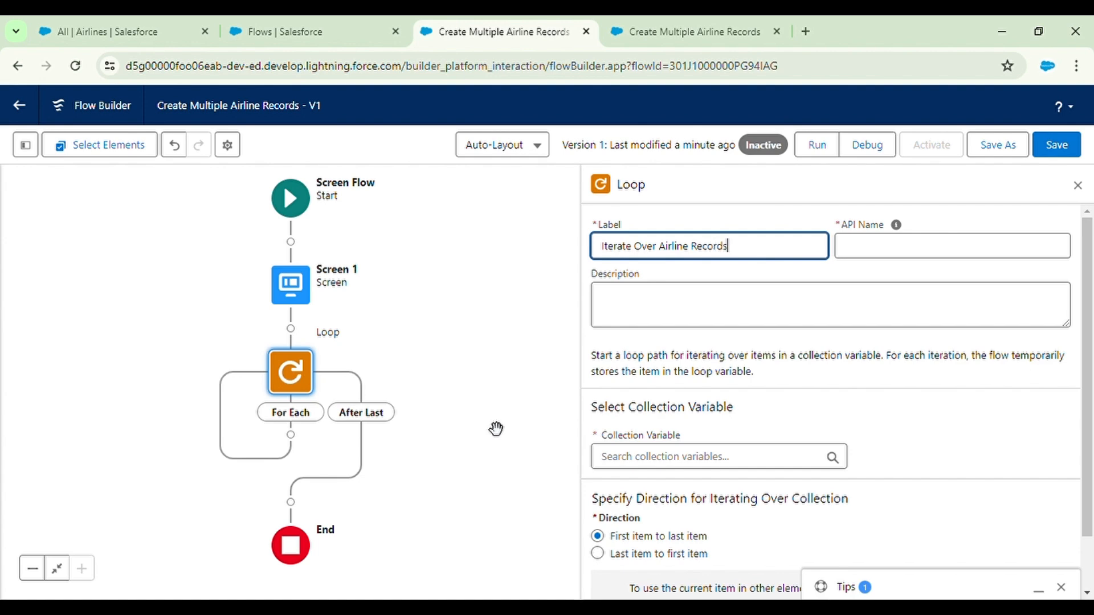
{"action": "left_click", "coordinate": [772, 301]}
{"action": "left_click", "coordinate": [891, 381]}
- Set the loop's collection variable to All Items of the airlineRepeater component on Screen 1
{"action": "scroll", "coordinate": [889, 379], "scroll_direction": "down", "scroll_amount": 1}
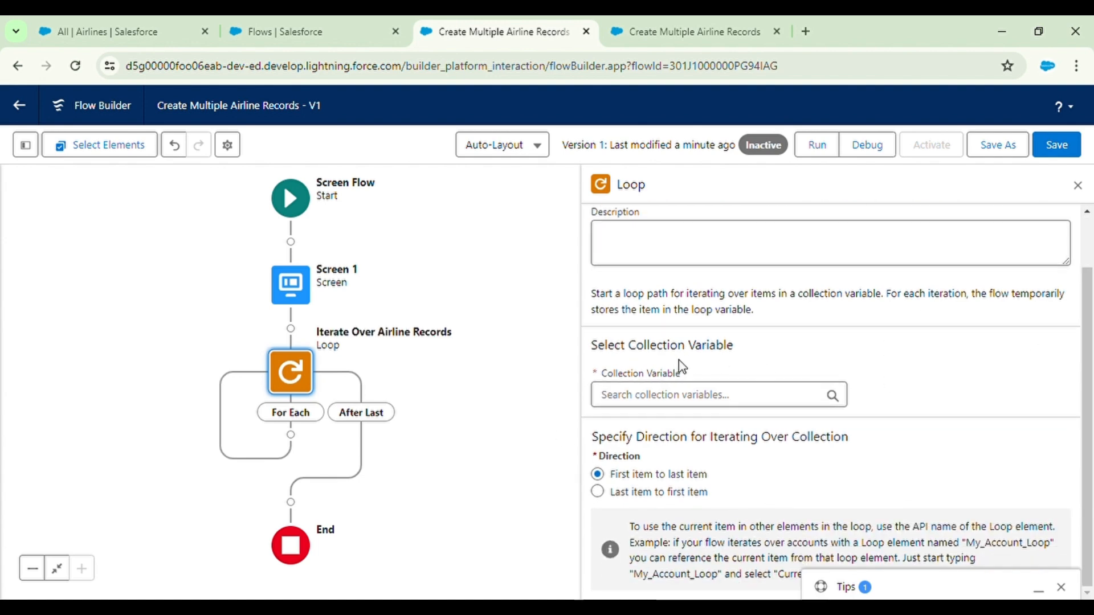
{"action": "left_click", "coordinate": [685, 395]}
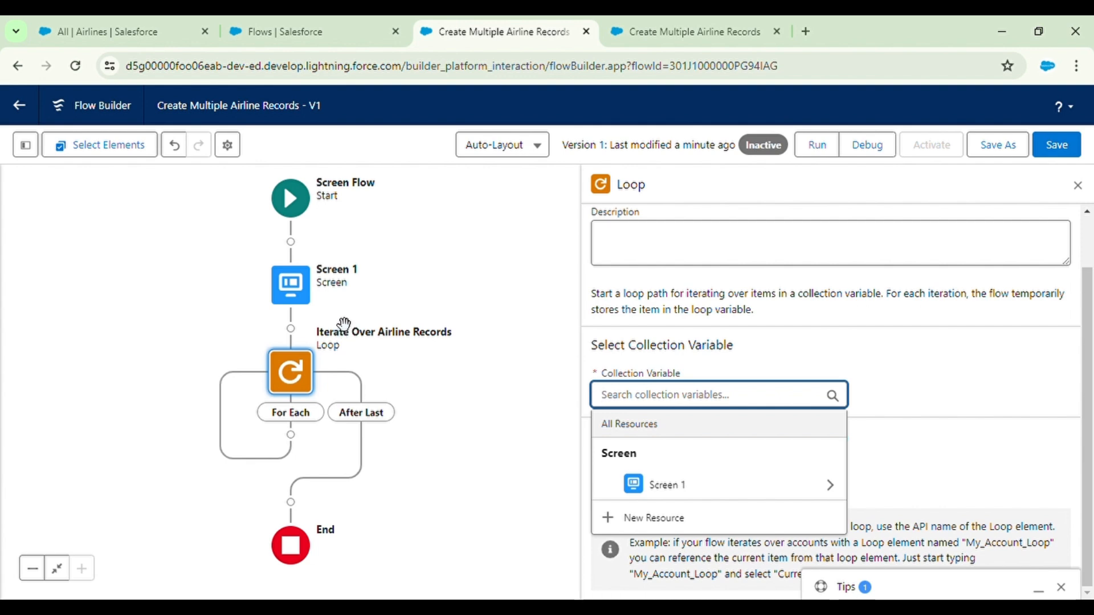
{"action": "left_click", "coordinate": [715, 495]}
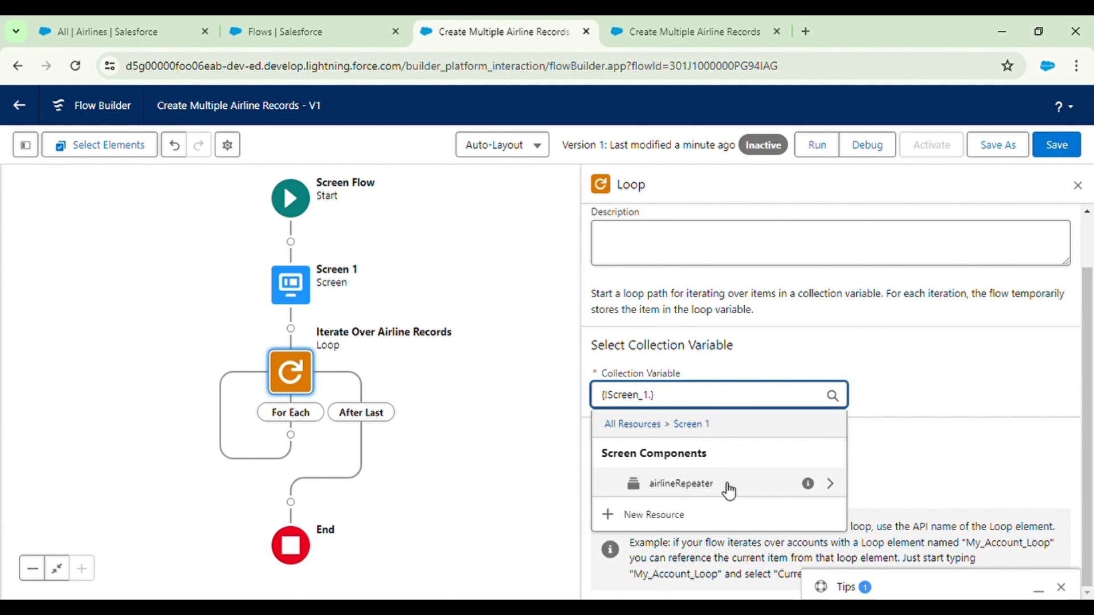
{"action": "left_click", "coordinate": [729, 491]}
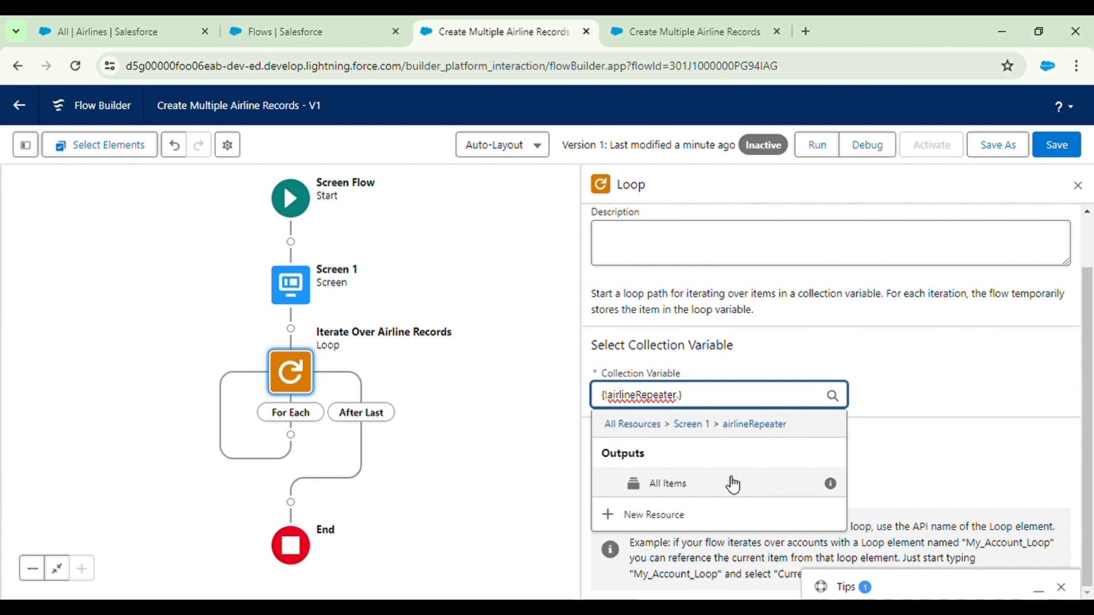
{"action": "left_click", "coordinate": [733, 484]}
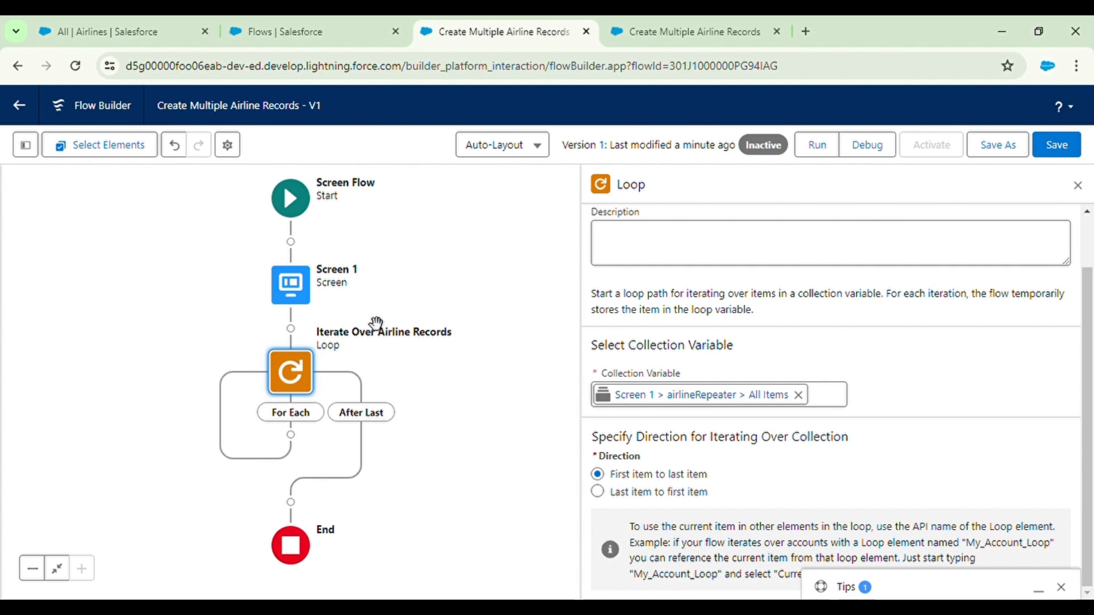
- Add an Assignment element to the loop's For Each path and label it Assign Values
{"action": "left_click", "coordinate": [302, 443]}
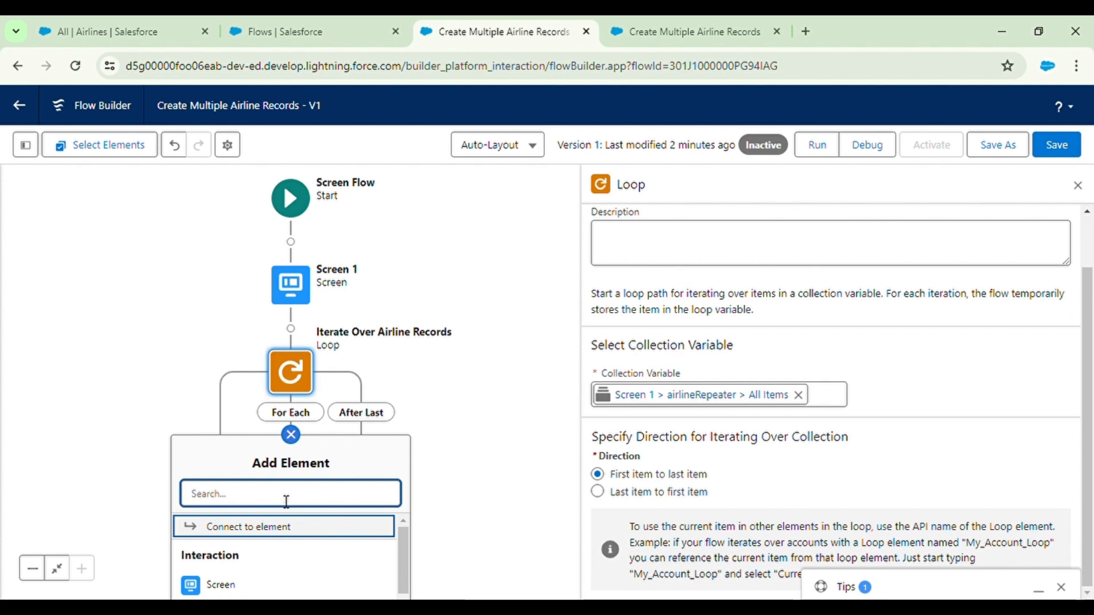
{"action": "type", "text": "assi"}
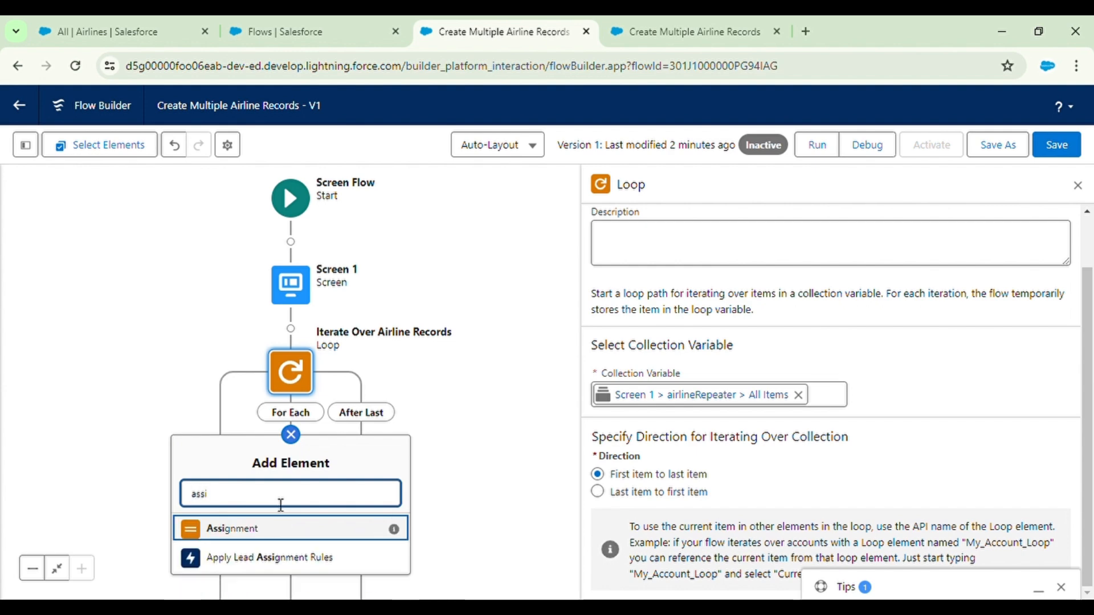
{"action": "left_click", "coordinate": [238, 534]}
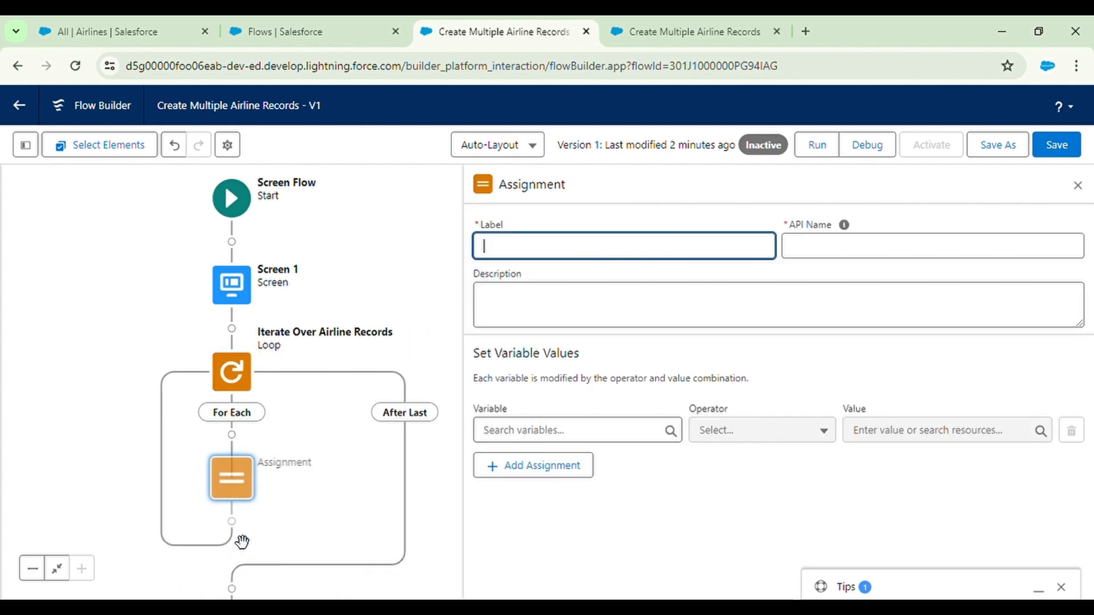
{"action": "type", "text": "Assign Values"}
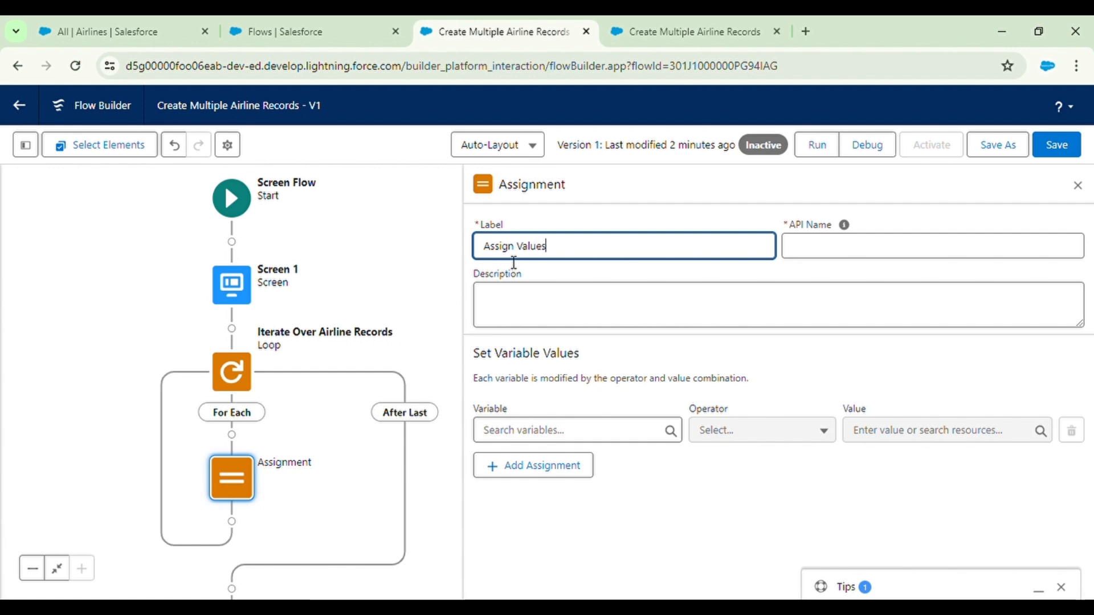
{"action": "left_click", "coordinate": [534, 268]}
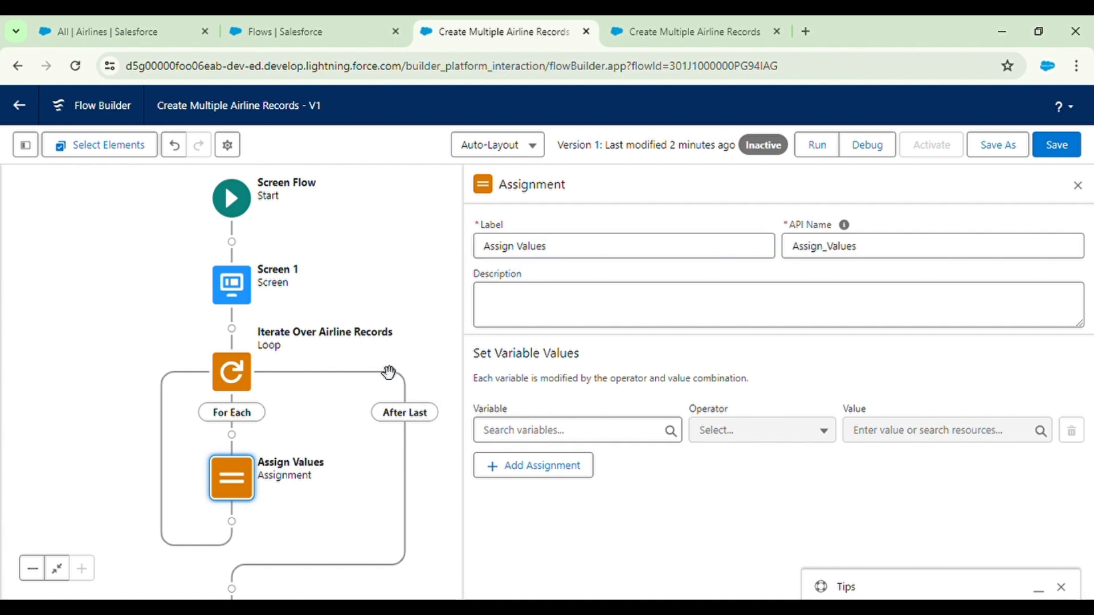
- Start a new Variable resource from the assignment's variable choice and give it the API name airLineRecord
{"action": "left_click_drag", "start_coordinate": [367, 386], "coordinate": [370, 318]}
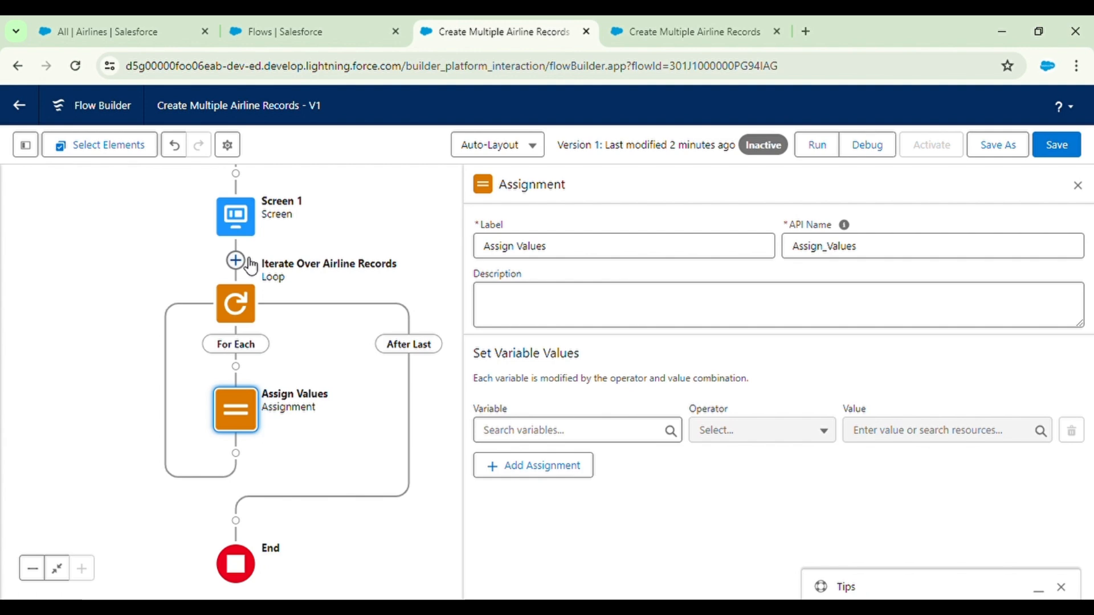
{"action": "left_click", "coordinate": [513, 435]}
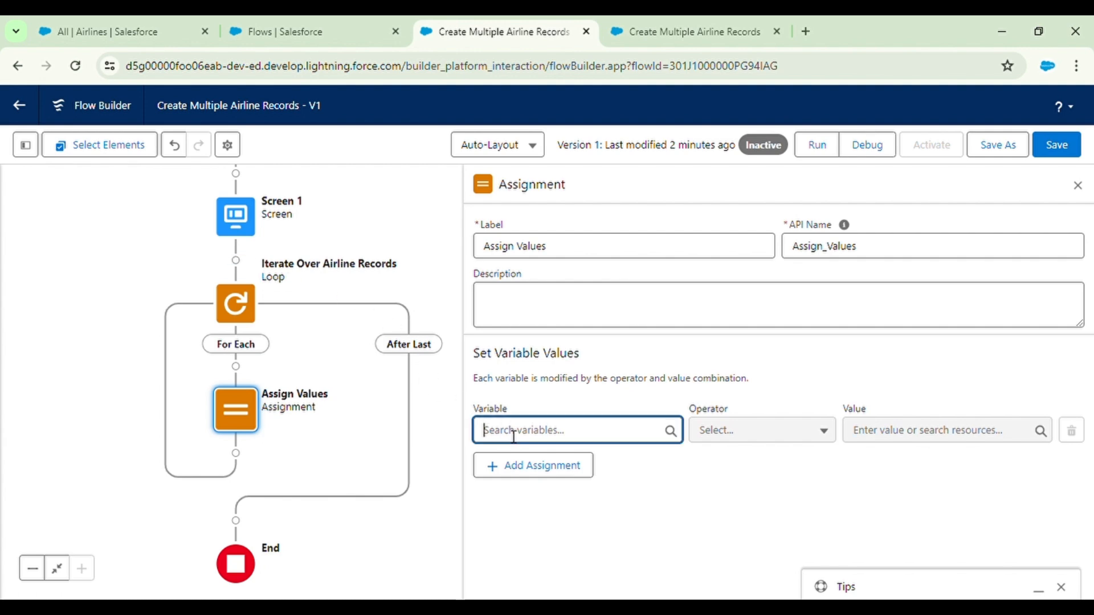
{"action": "left_click", "coordinate": [530, 282]}
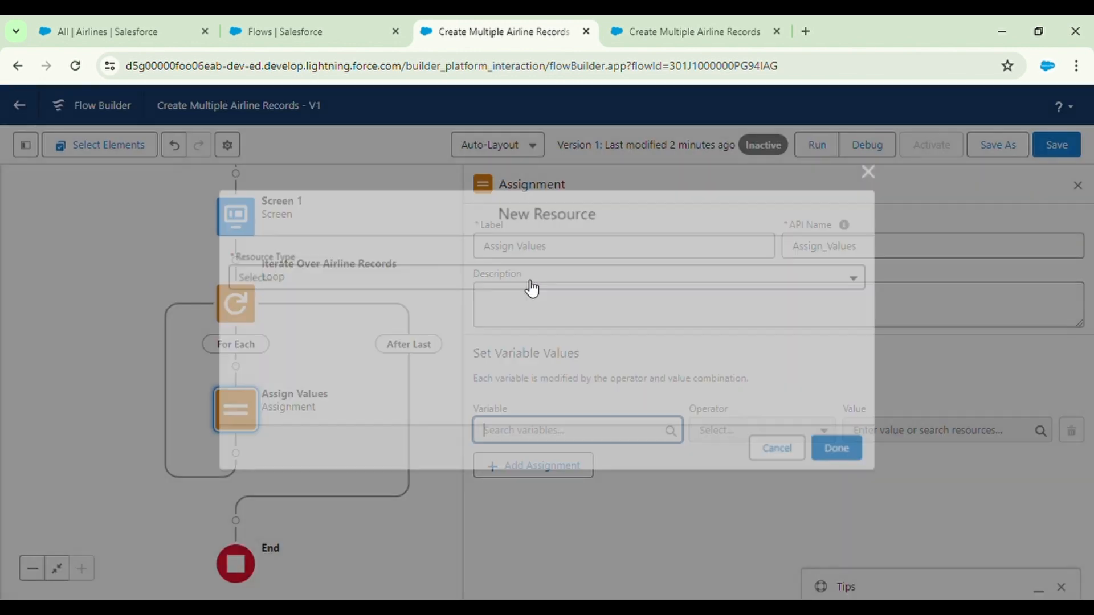
{"action": "left_click", "coordinate": [349, 275]}
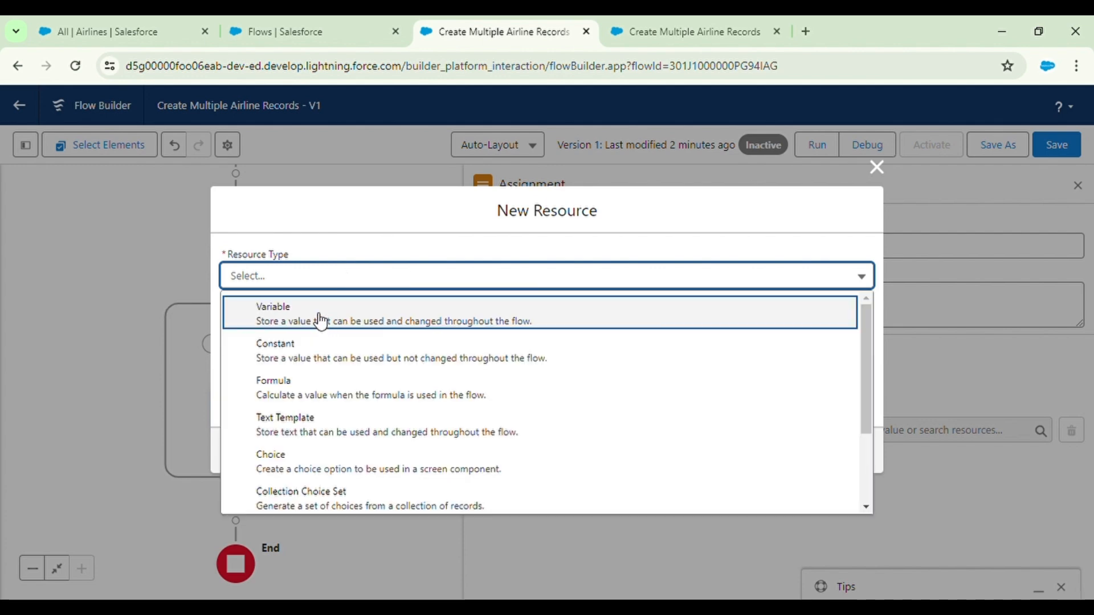
{"action": "left_click", "coordinate": [321, 320]}
{"action": "left_click", "coordinate": [288, 315]}
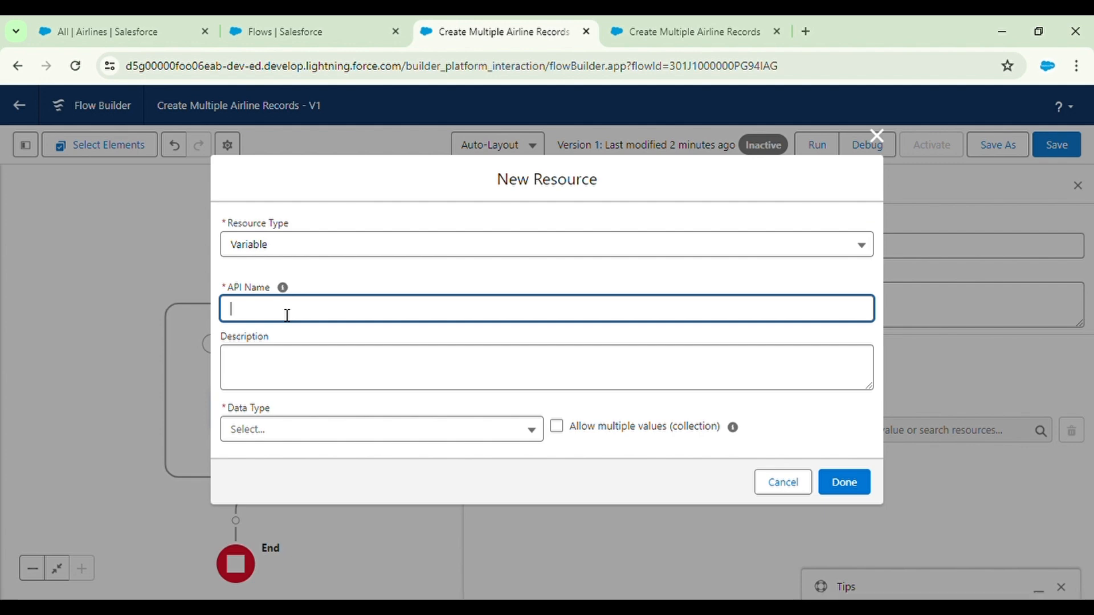
{"action": "type", "text": "airLineRec"}
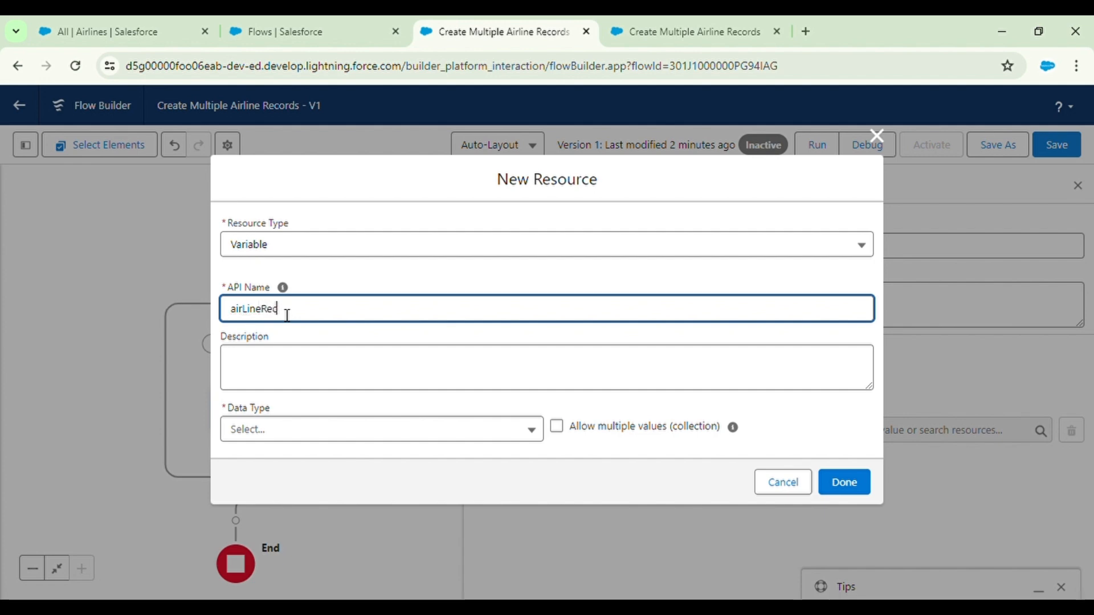
{"action": "type", "text": "ord"}
{"action": "double_click", "coordinate": [300, 316]}
{"action": "left_click", "coordinate": [369, 342]}
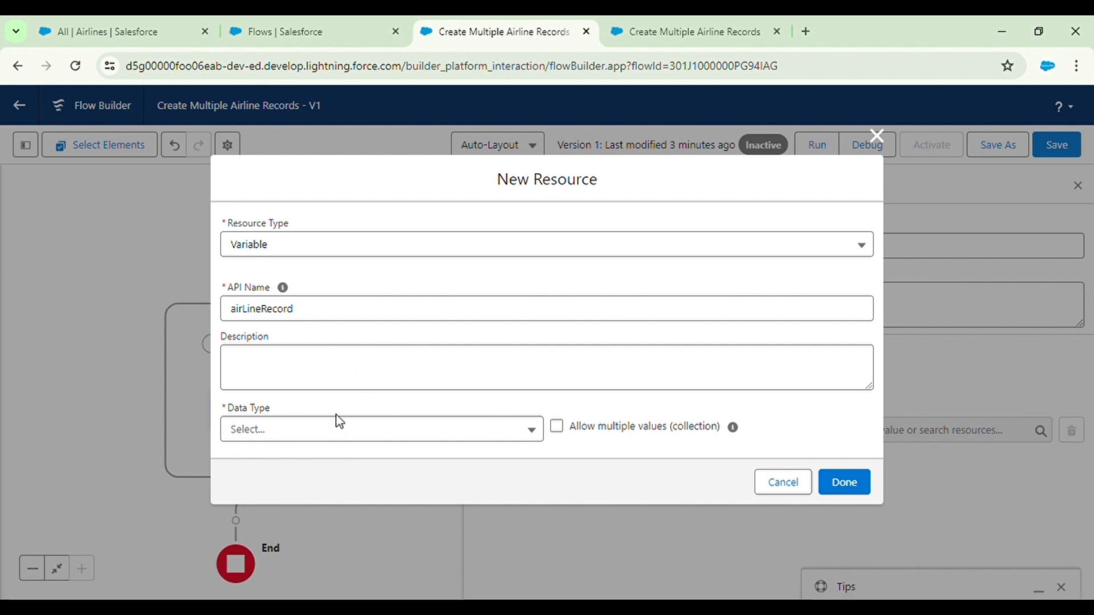
- Give the airLineRecord variable the Record data type and the Airline object, without multiple values, and finish creating it
{"action": "left_click", "coordinate": [308, 437]}
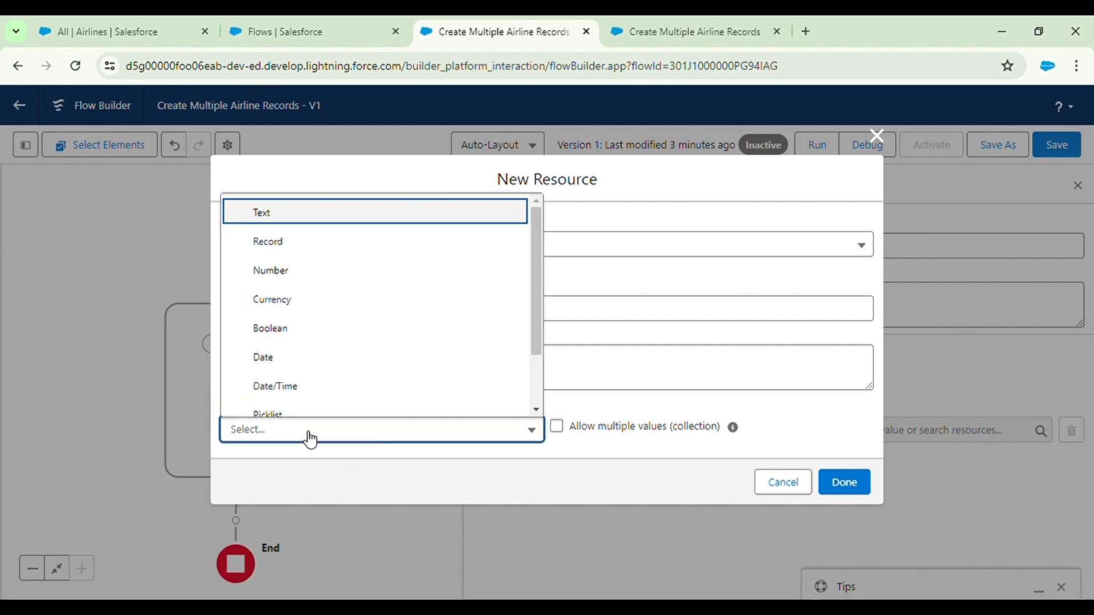
{"action": "left_click", "coordinate": [300, 247]}
{"action": "left_click", "coordinate": [328, 463]}
{"action": "type", "text": "air"}
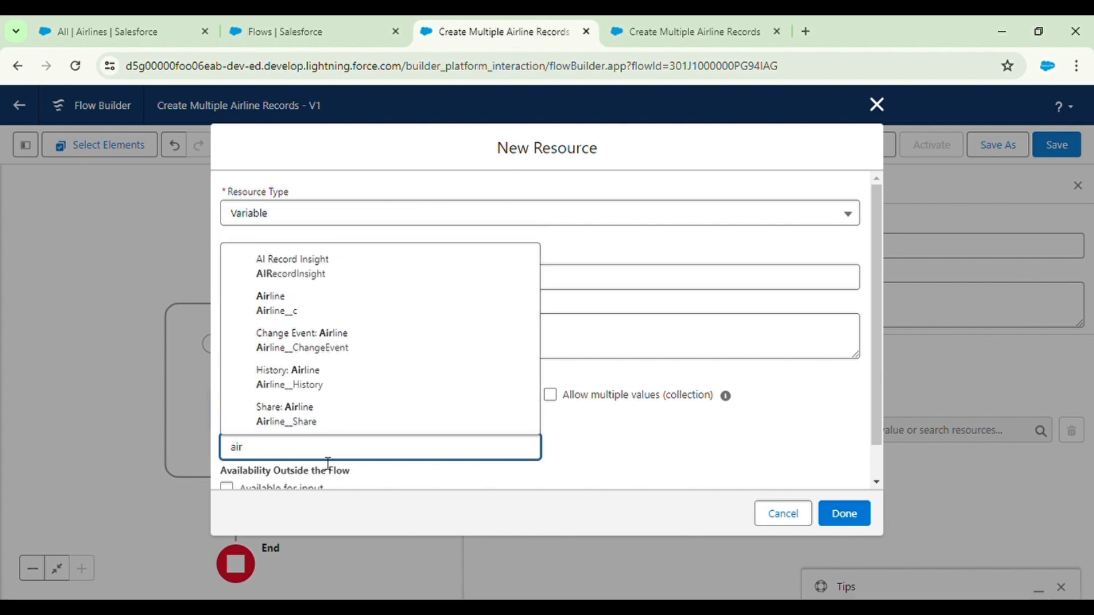
{"action": "left_click", "coordinate": [285, 304]}
{"action": "left_click", "coordinate": [608, 397]}
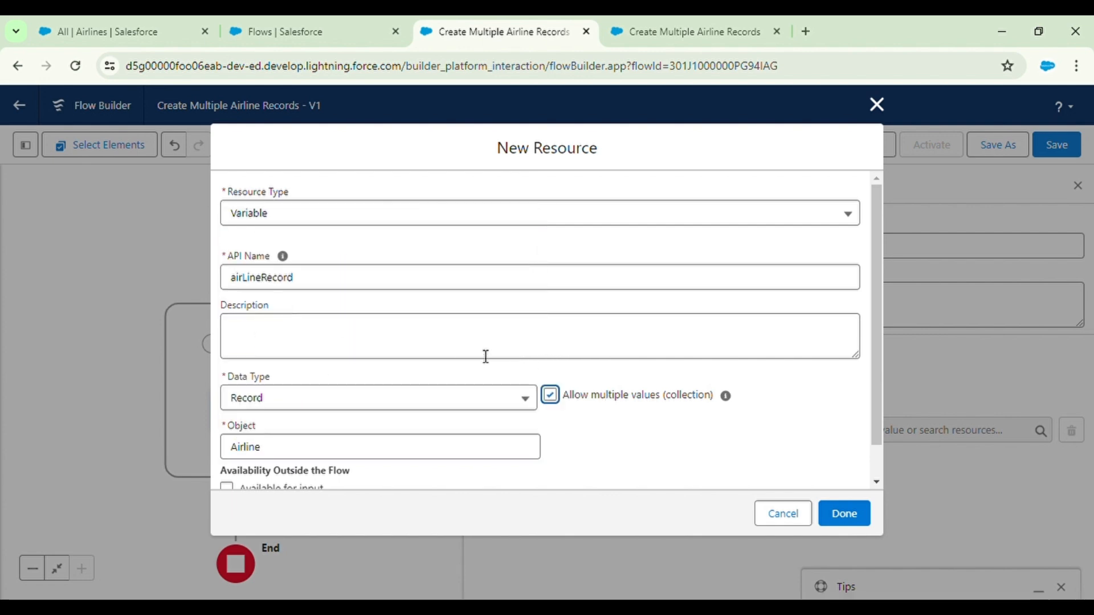
{"action": "left_click", "coordinate": [551, 397]}
{"action": "scroll", "coordinate": [356, 436], "scroll_direction": "down", "scroll_amount": 1}
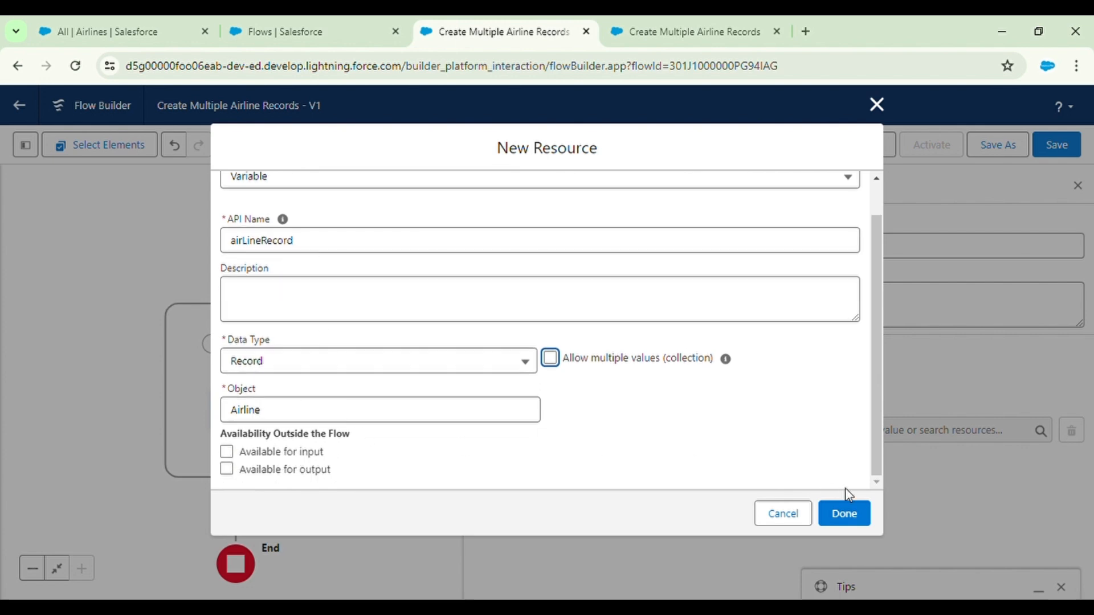
{"action": "left_click", "coordinate": [854, 520]}
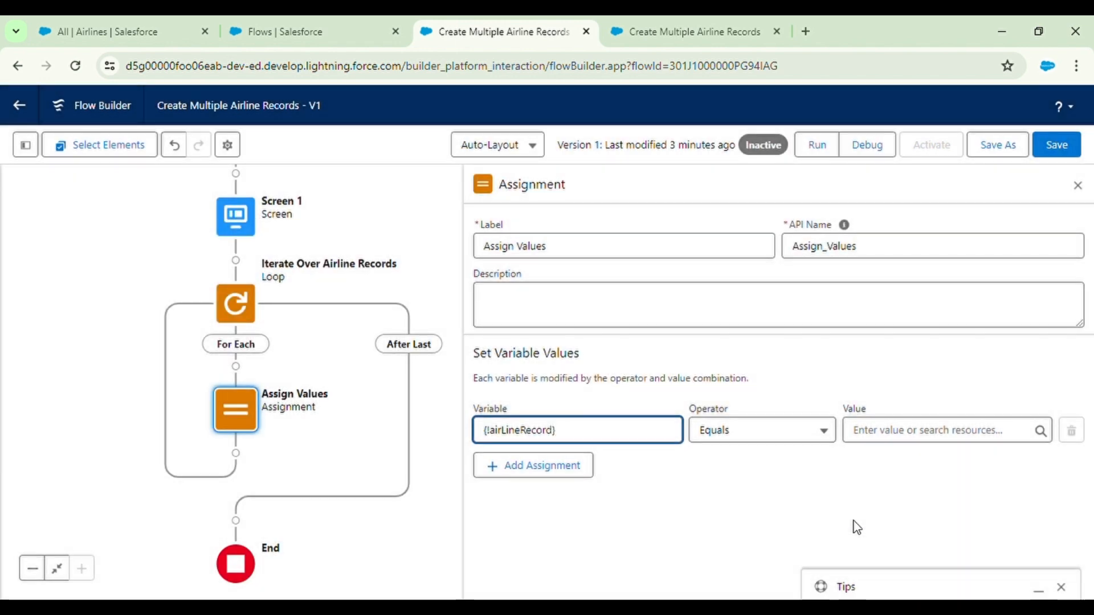
- Set the first assignment's variable to the Name field of airLineRecord
{"action": "left_click", "coordinate": [556, 436]}
{"action": "left_click", "coordinate": [789, 479]}
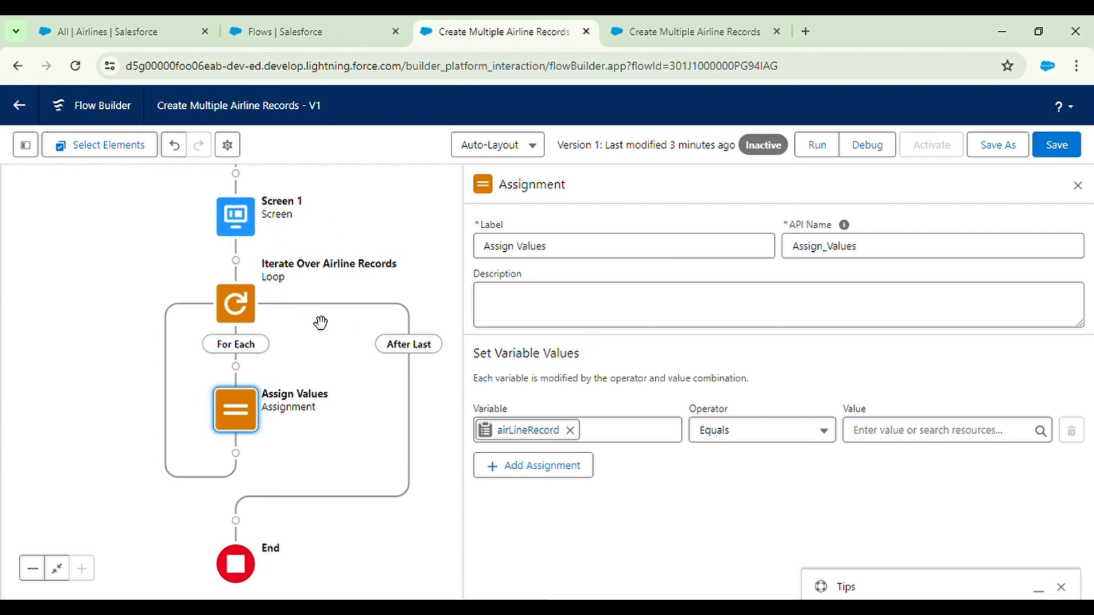
{"action": "left_click_drag", "start_coordinate": [320, 320], "coordinate": [341, 393]}
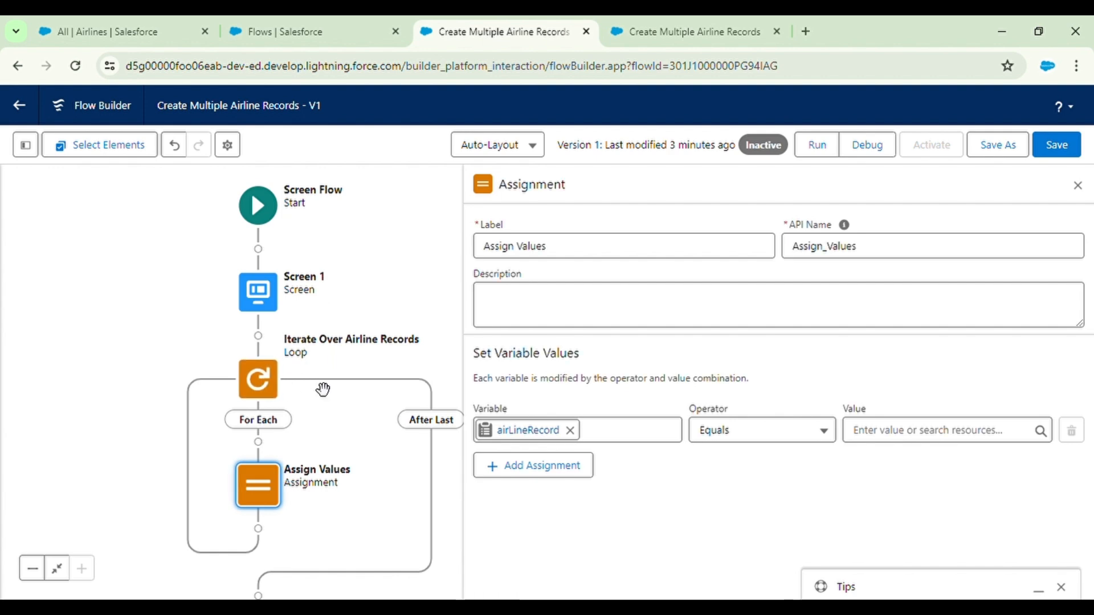
{"action": "left_click_drag", "start_coordinate": [323, 392], "coordinate": [264, 278]}
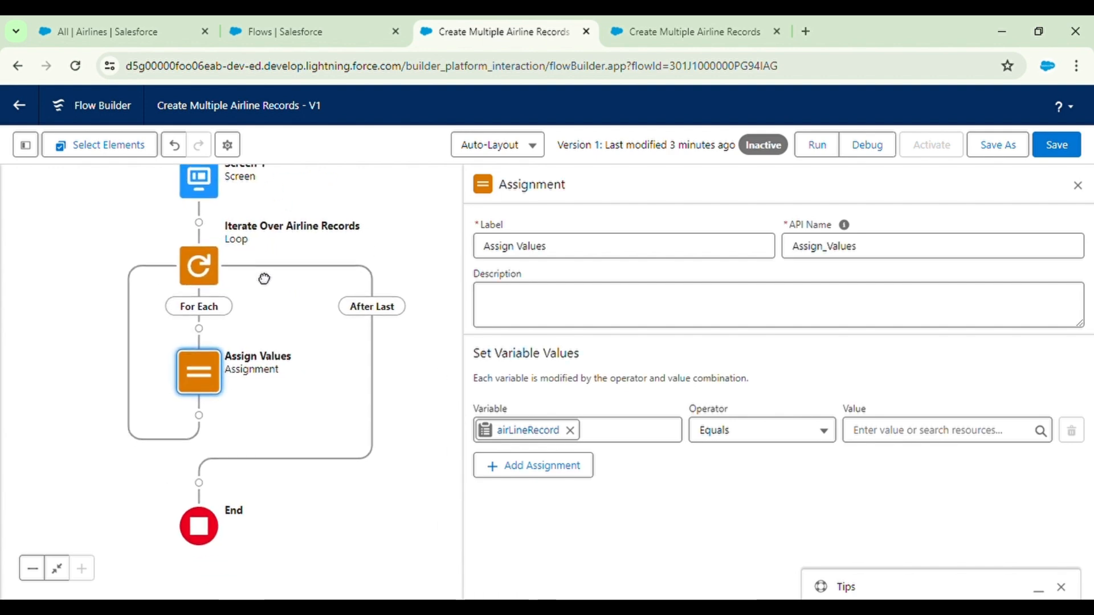
{"action": "left_click", "coordinate": [559, 434]}
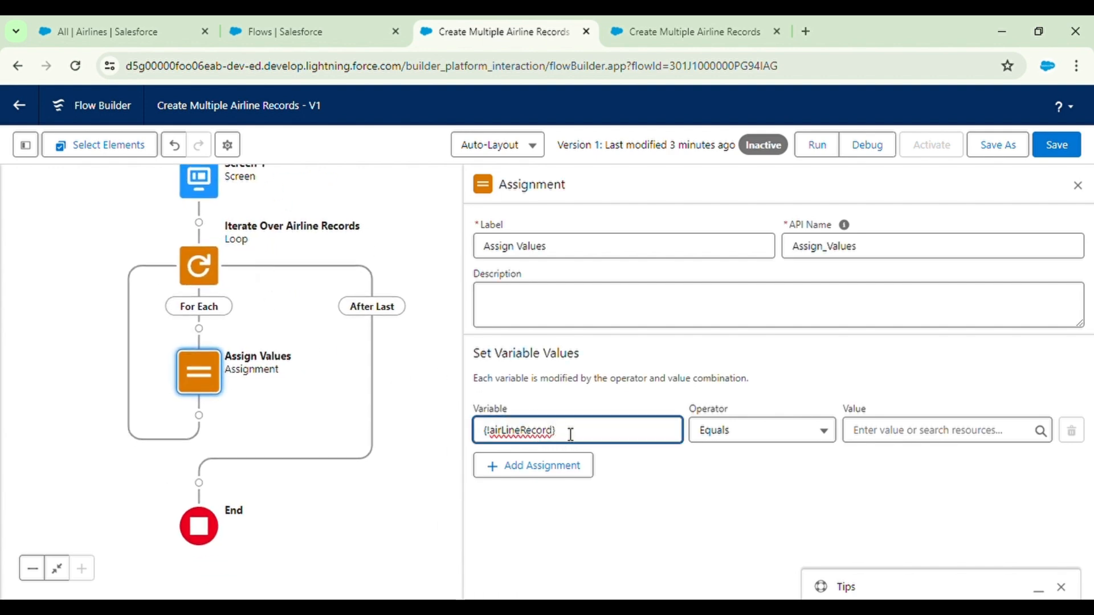
{"action": "type", "text": "."}
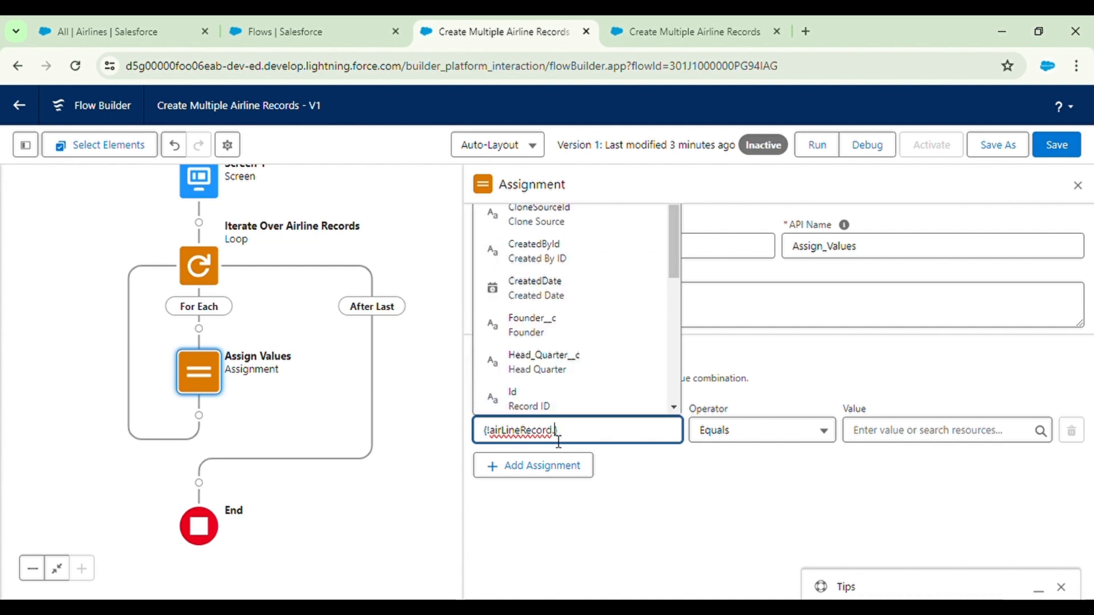
{"action": "type", "text": "na"}
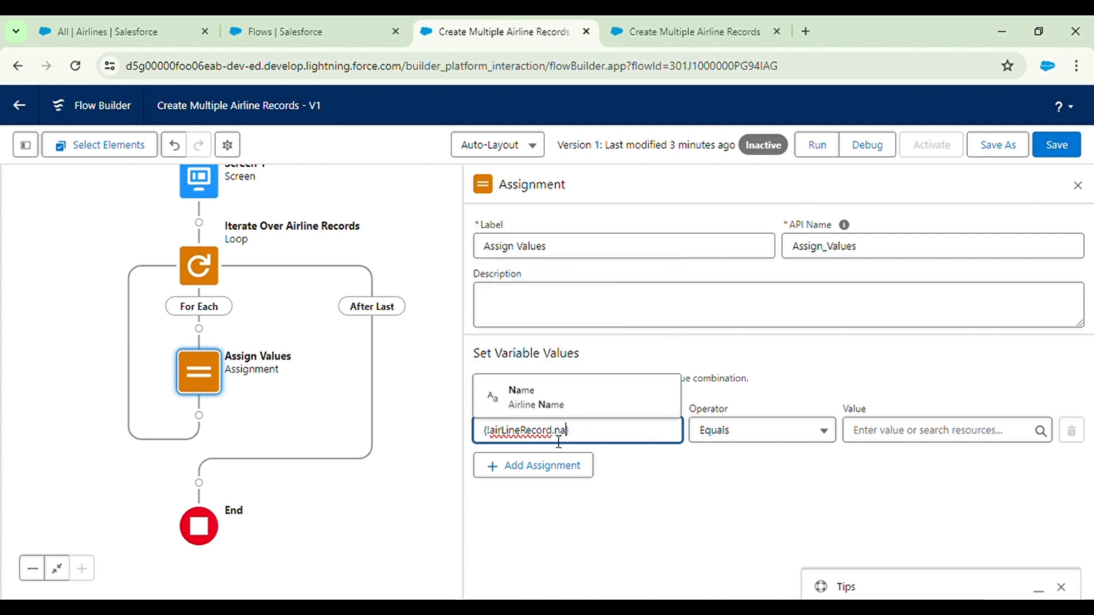
{"action": "left_click", "coordinate": [561, 403]}
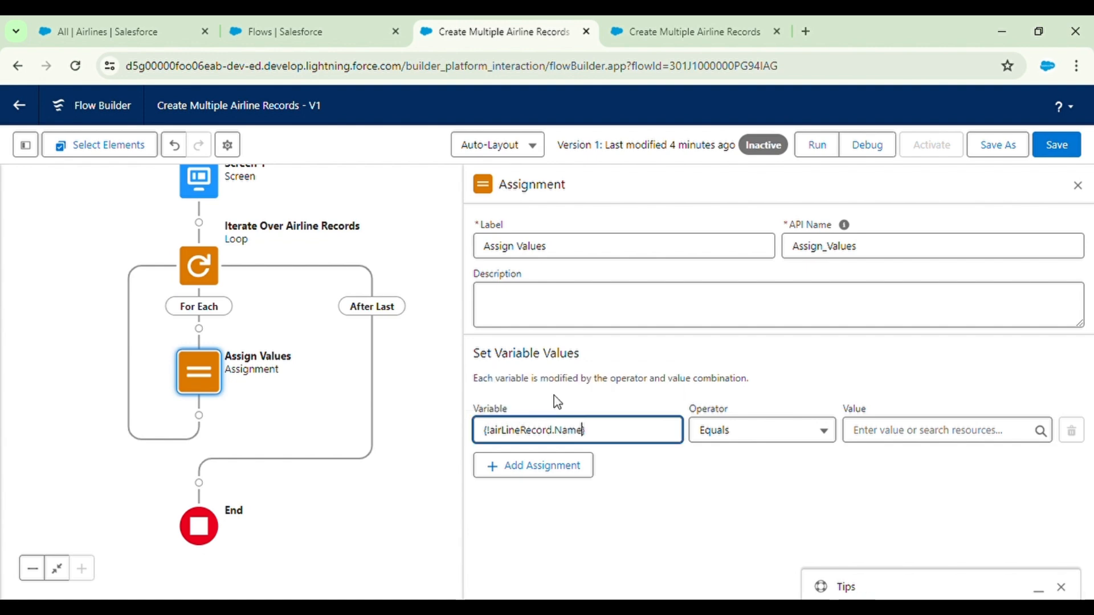
- Set the first assignment's value to Airline_Name of the current item from the Iterate Over Airline Records loop
{"action": "left_click", "coordinate": [901, 431]}
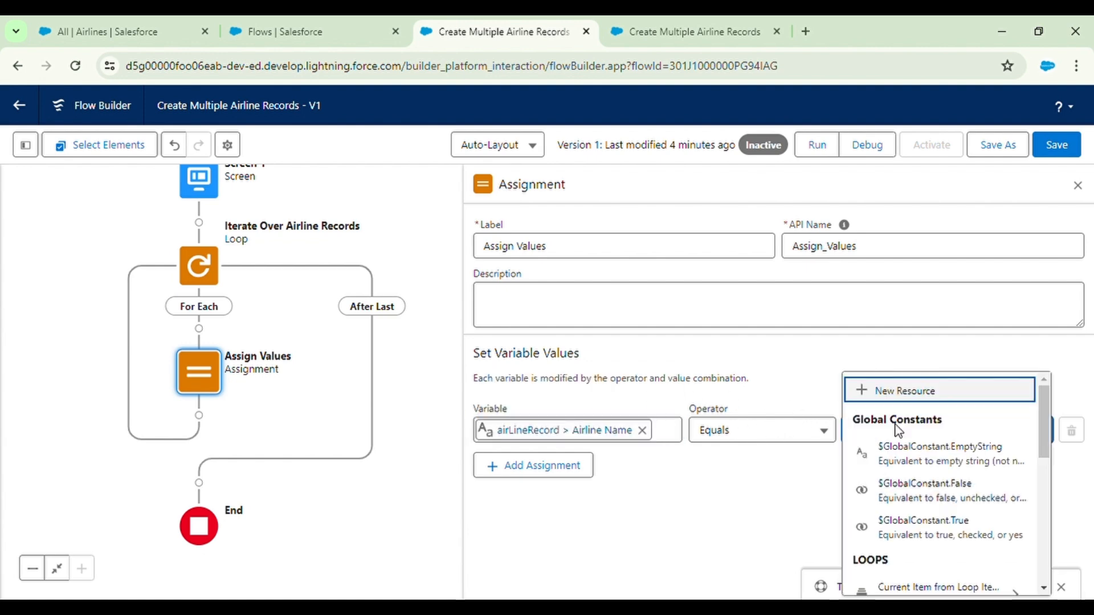
{"action": "scroll", "coordinate": [917, 499], "scroll_direction": "down", "scroll_amount": 2}
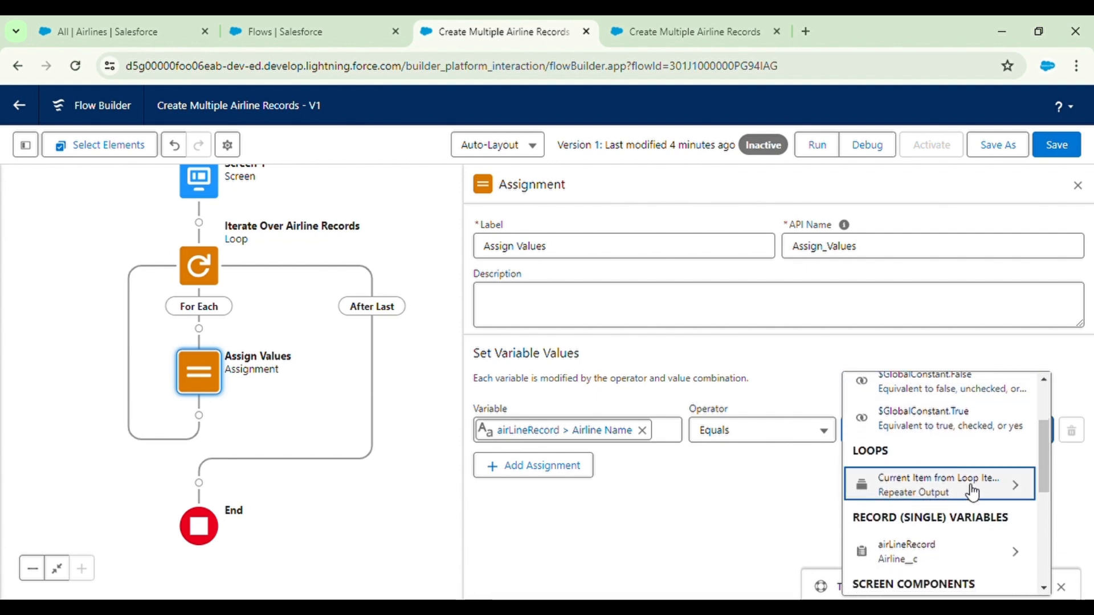
{"action": "left_click", "coordinate": [973, 494]}
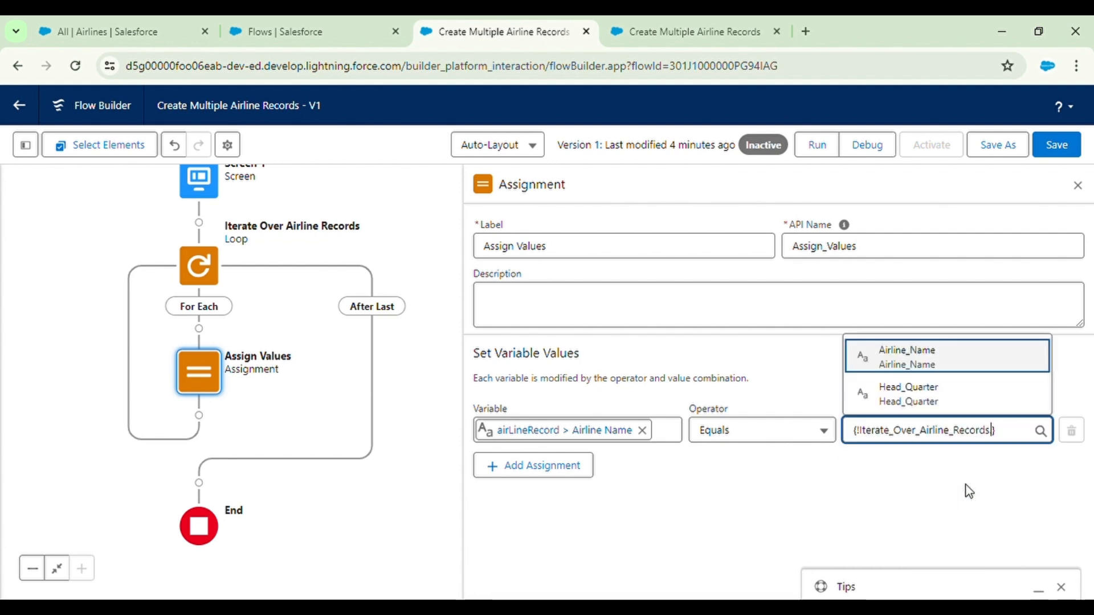
{"action": "left_click", "coordinate": [919, 366]}
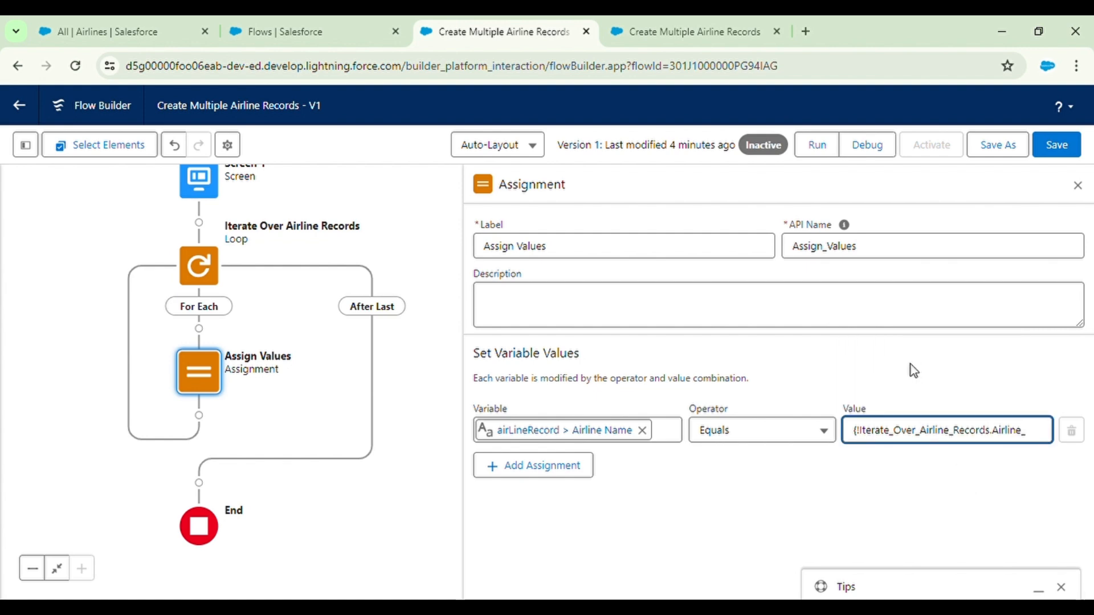
- Add a second assignment and set its variable to the Head_Quarter__c field of airLineRecord
{"action": "left_click", "coordinate": [556, 469]}
{"action": "left_click", "coordinate": [529, 490]}
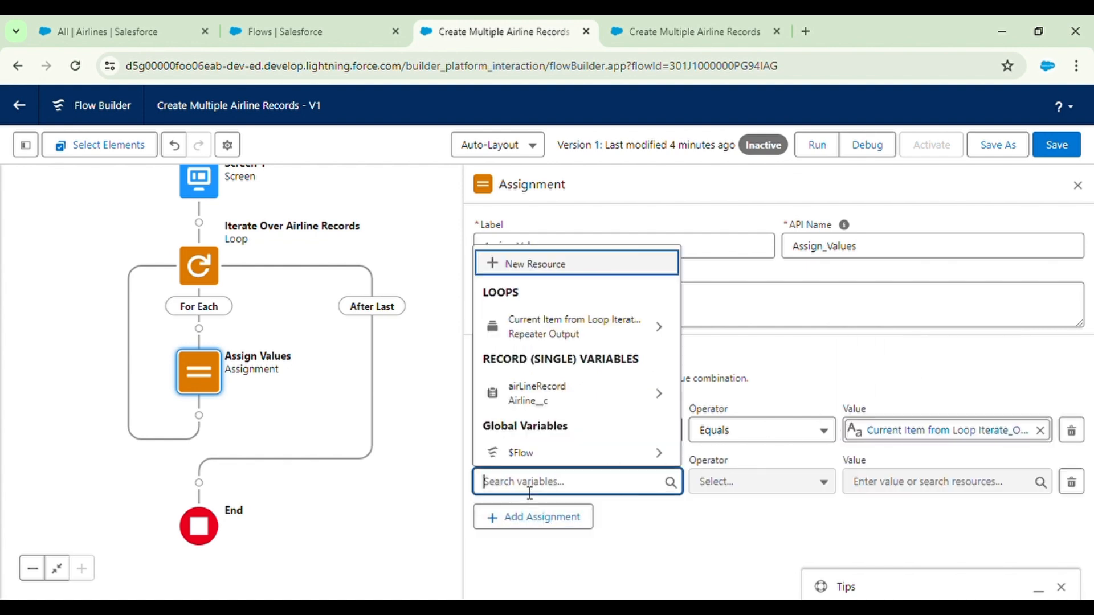
{"action": "left_click", "coordinate": [606, 399]}
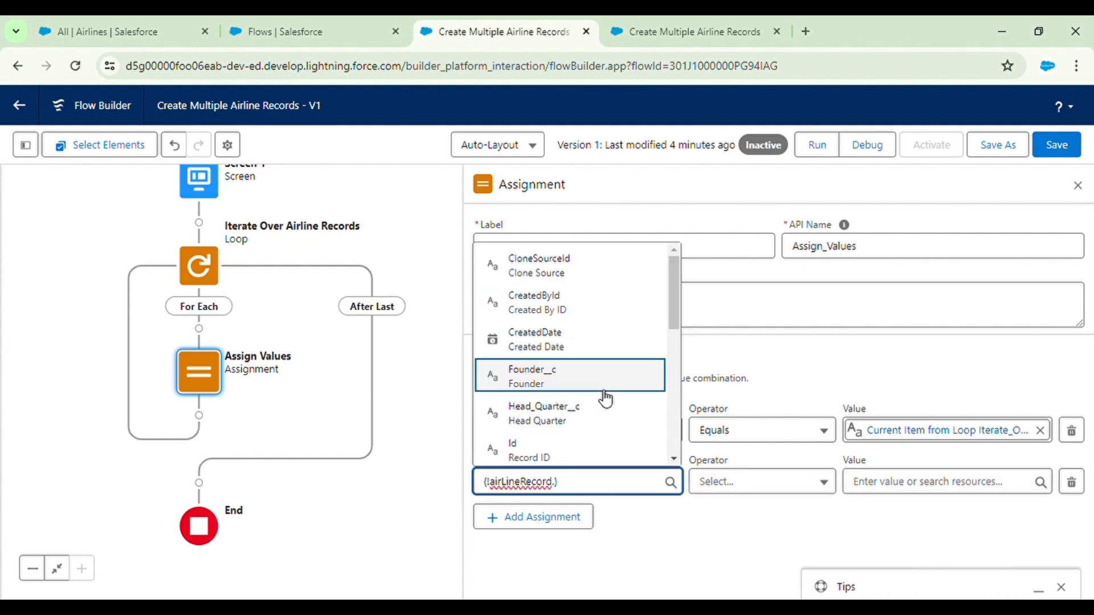
{"action": "type", "text": "he"}
{"action": "left_click", "coordinate": [586, 441]}
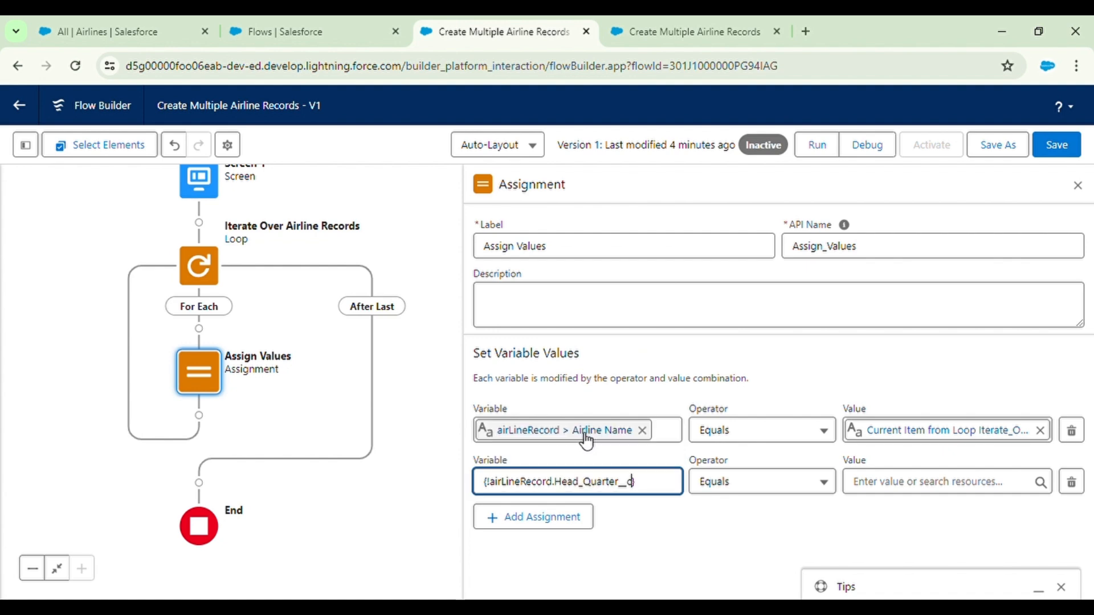
- Set the second assignment's value to Head_Quarter of the current item from the Iterate Over Airline Records loop
{"action": "left_click", "coordinate": [898, 484]}
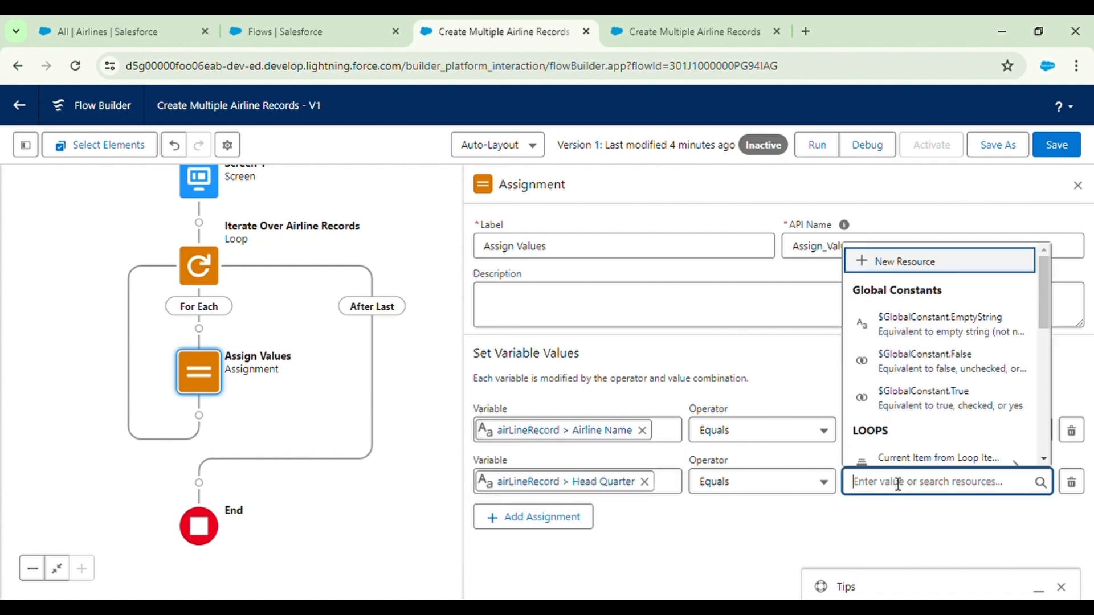
{"action": "scroll", "coordinate": [940, 394], "scroll_direction": "down", "scroll_amount": 3}
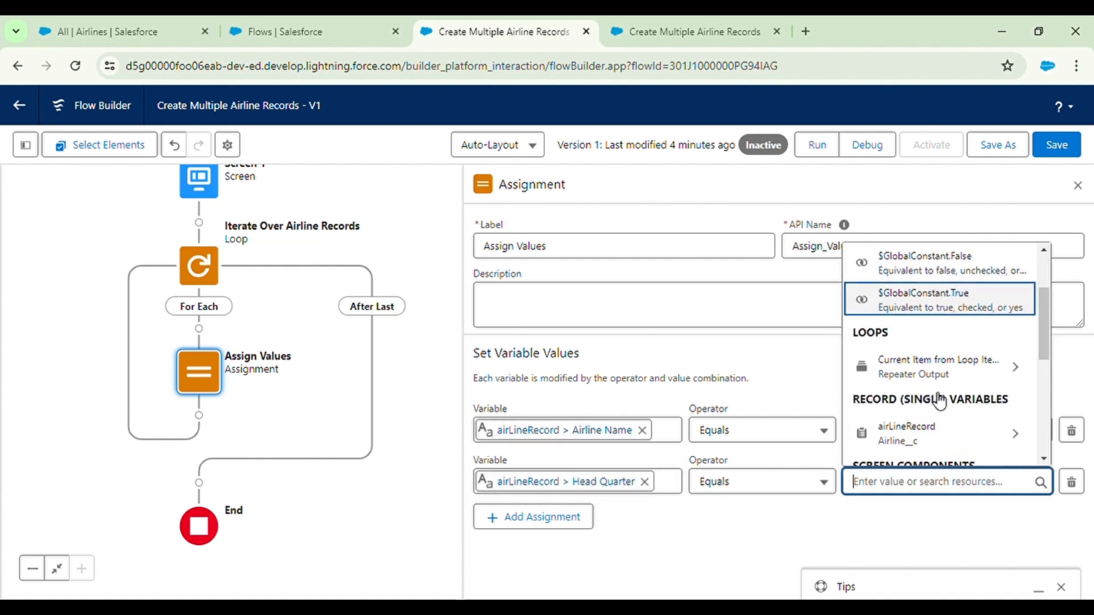
{"action": "left_click", "coordinate": [934, 359]}
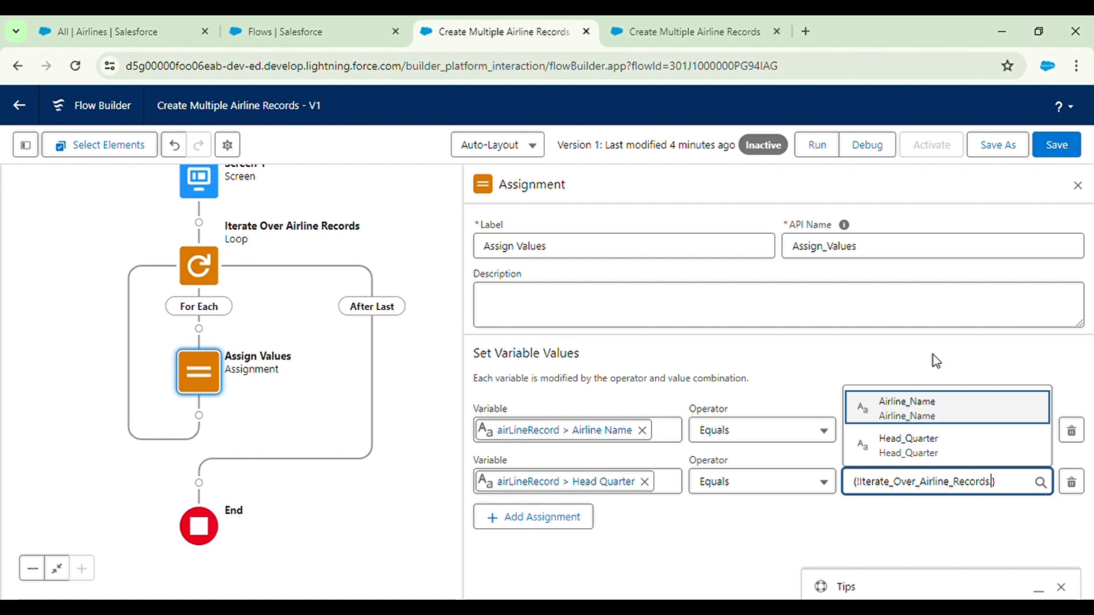
{"action": "left_click", "coordinate": [909, 447]}
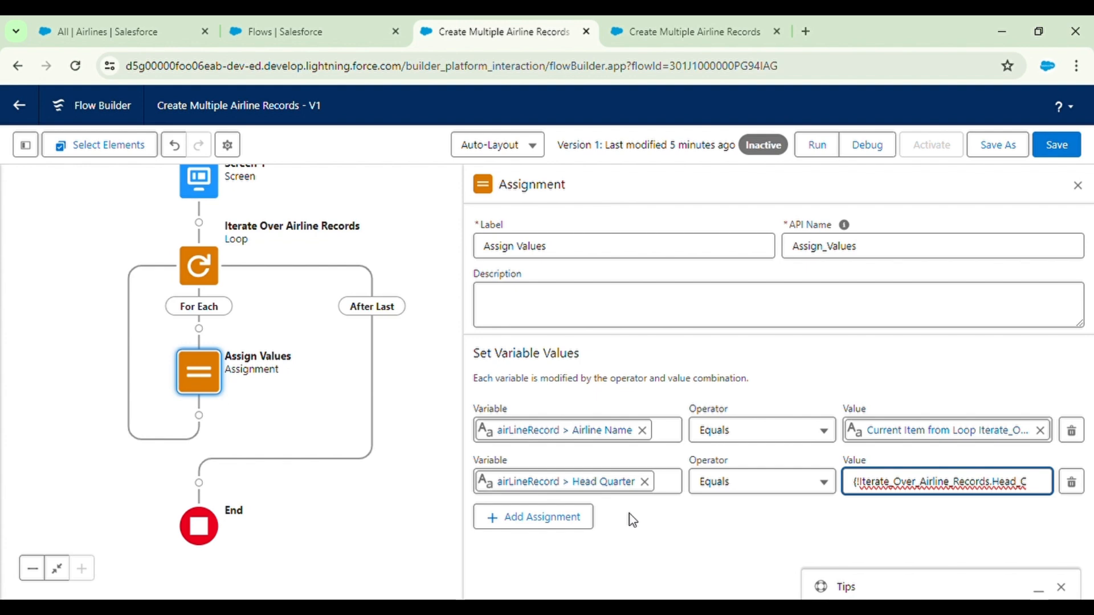
- Add a third assignment and start a new Variable resource for it with the API name airLineCollection
{"action": "left_click", "coordinate": [555, 518]}
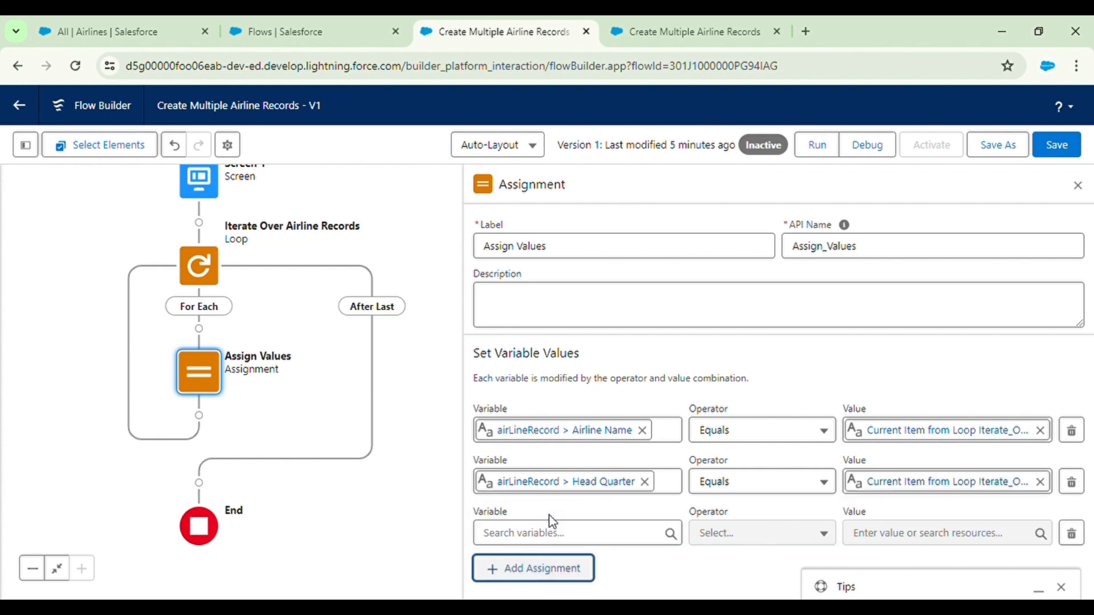
{"action": "left_click", "coordinate": [557, 534]}
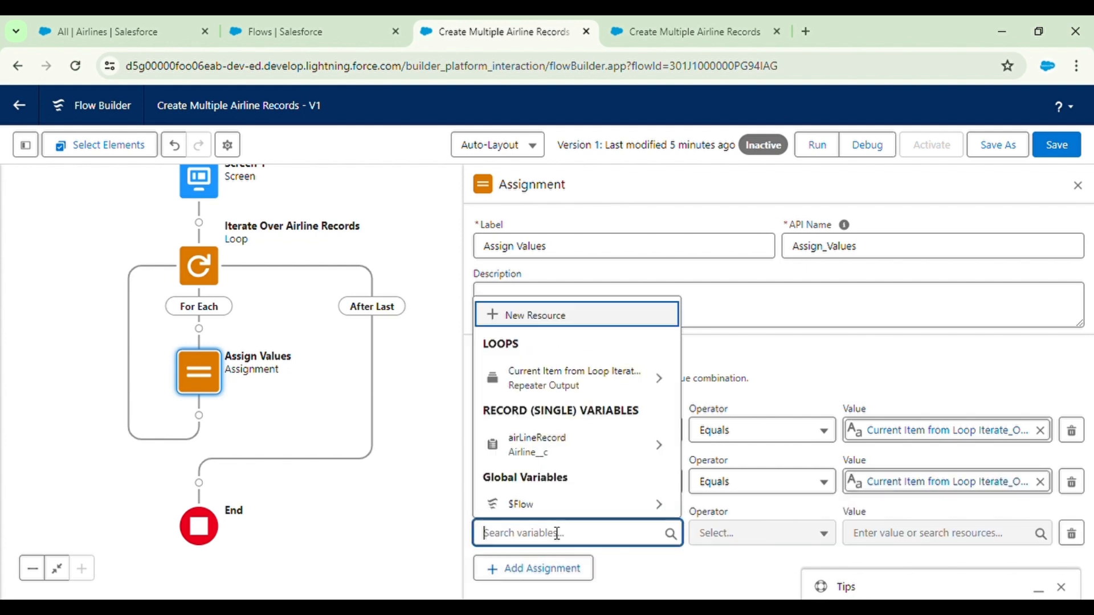
{"action": "left_click", "coordinate": [536, 325]}
{"action": "left_click", "coordinate": [342, 284]}
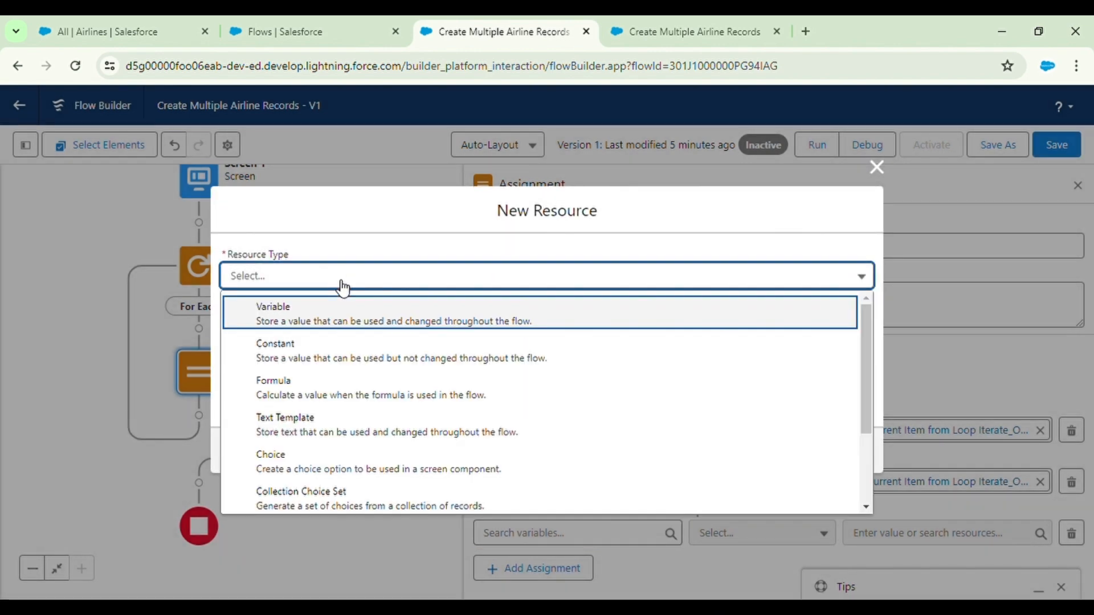
{"action": "left_click", "coordinate": [302, 320]}
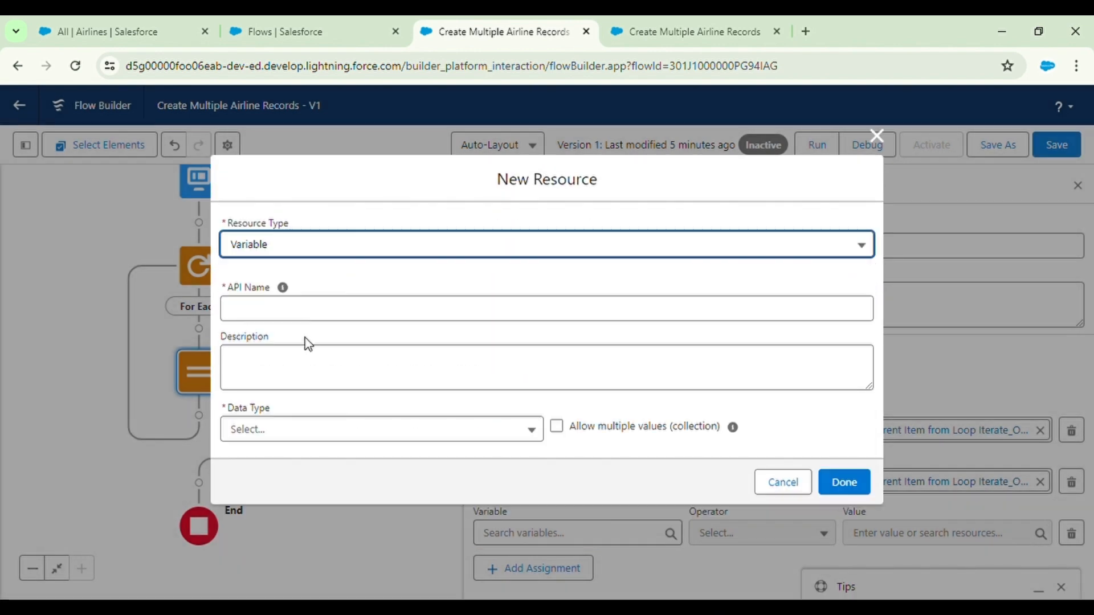
{"action": "left_click", "coordinate": [282, 325]}
{"action": "type", "text": "air"}
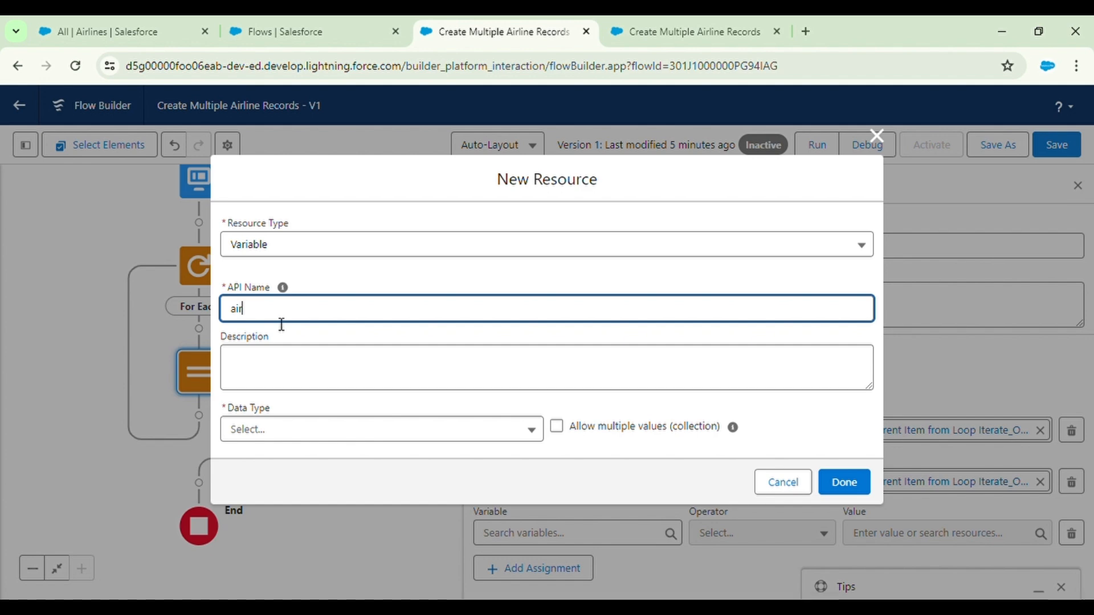
{"action": "type", "text": "LineCollection"}
{"action": "left_click", "coordinate": [371, 292]}
- Give the airLineCollection variable the Record data type and the Airline object, allow multiple values, and finish creating it
{"action": "left_click", "coordinate": [328, 434]}
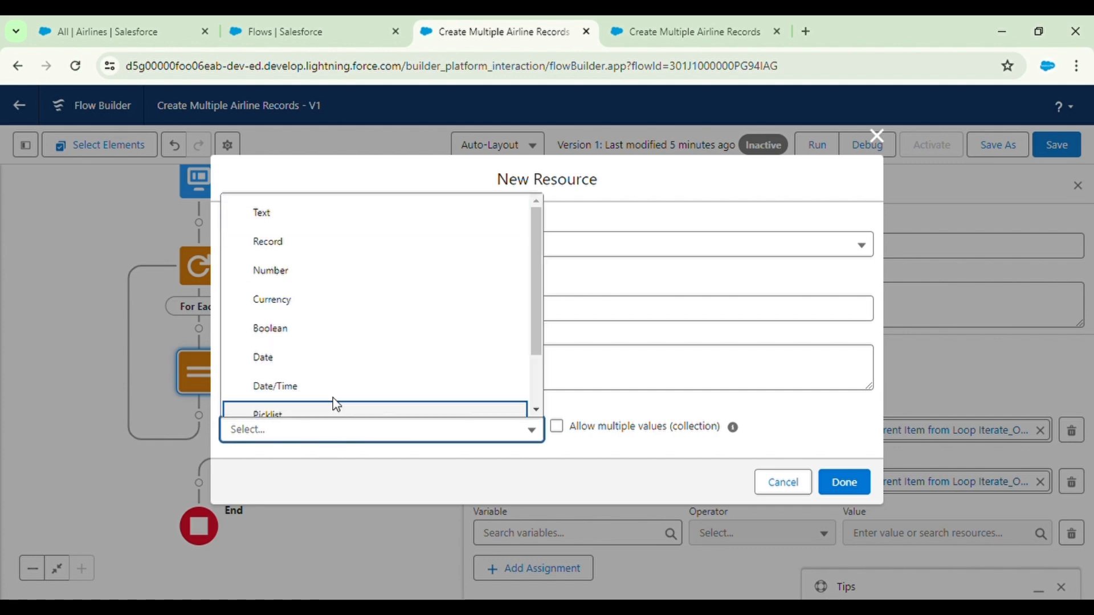
{"action": "left_click", "coordinate": [297, 250]}
{"action": "scroll", "coordinate": [371, 354], "scroll_direction": "down", "scroll_amount": 1}
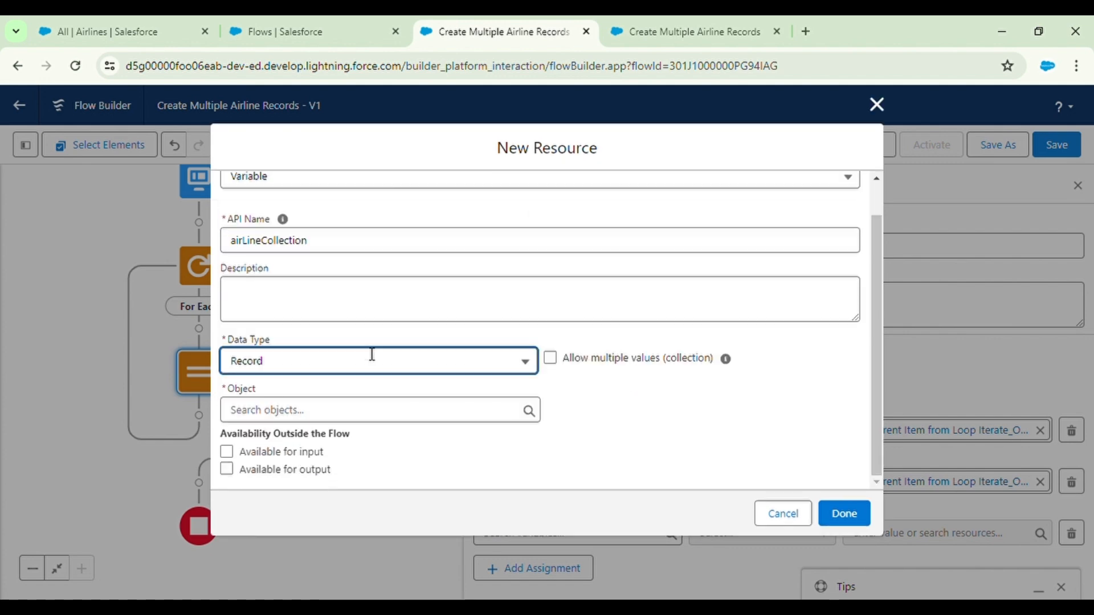
{"action": "left_click", "coordinate": [289, 410]}
{"action": "type", "text": "air"}
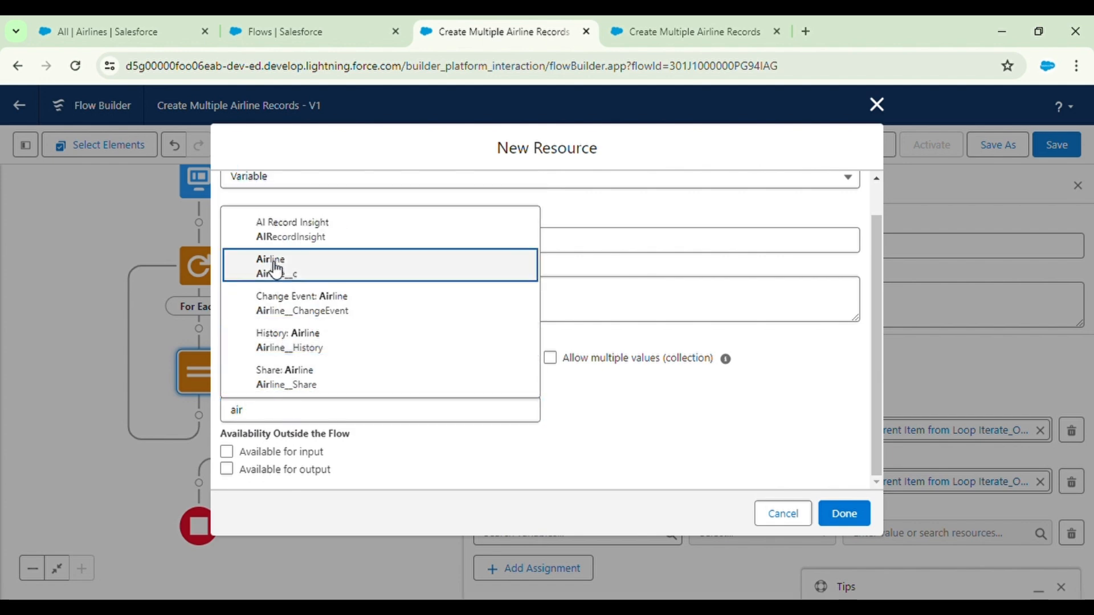
{"action": "left_click", "coordinate": [277, 270]}
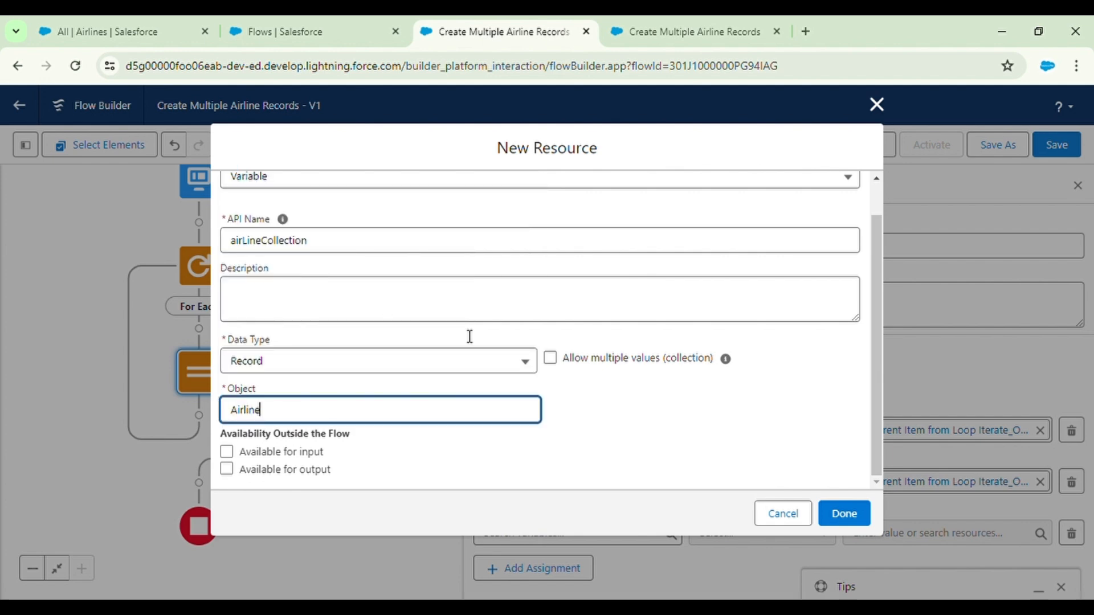
{"action": "left_click", "coordinate": [551, 359]}
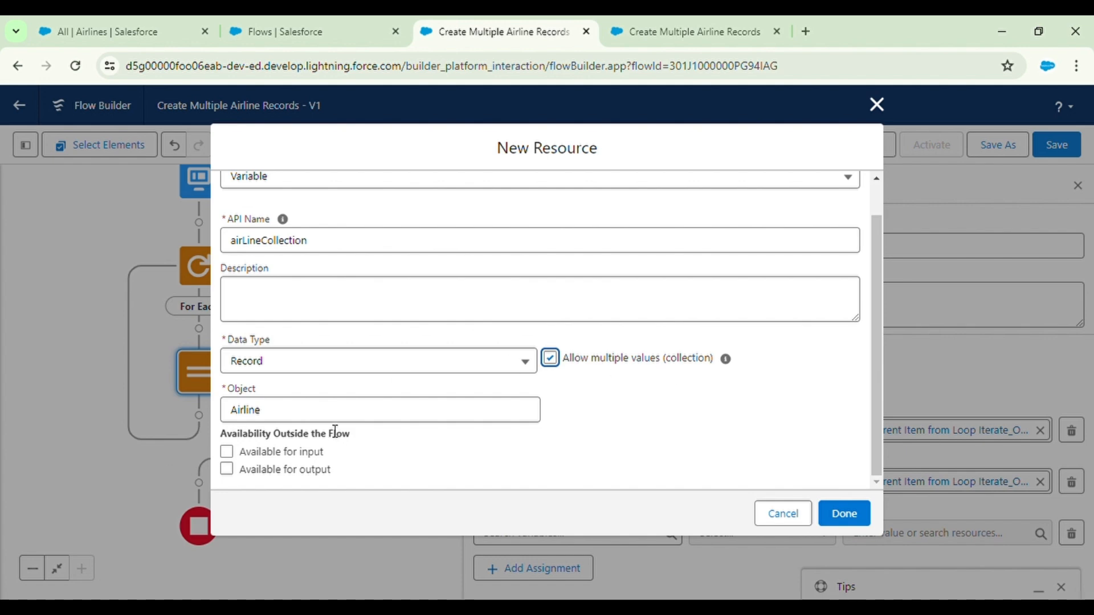
{"action": "left_click", "coordinate": [844, 514]}
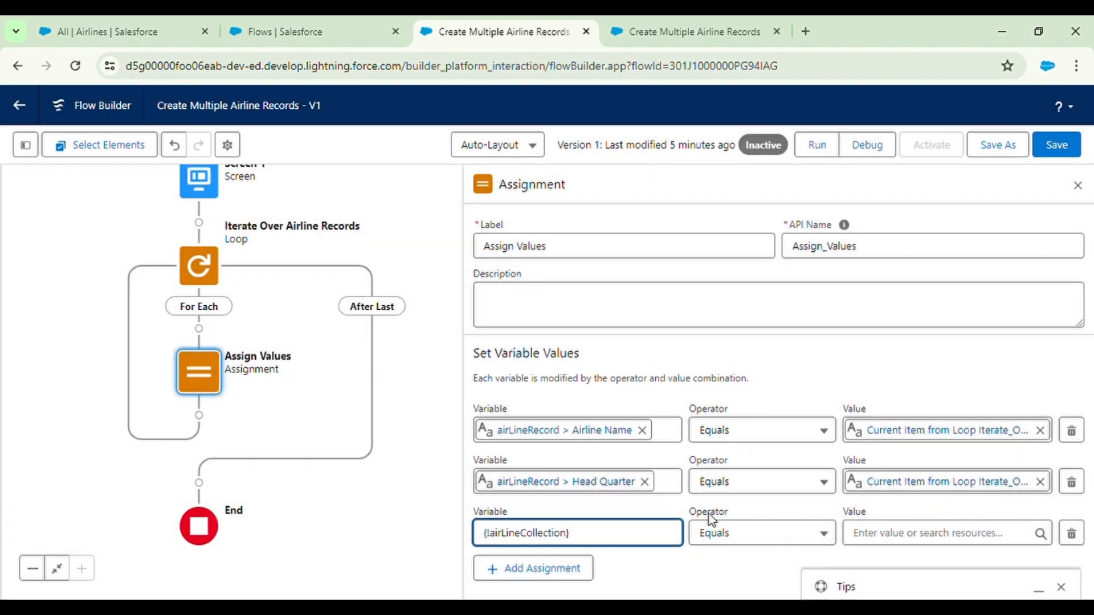
- Set the third assignment's operator to Add and its value to airLineRecord
{"action": "left_click", "coordinate": [756, 561]}
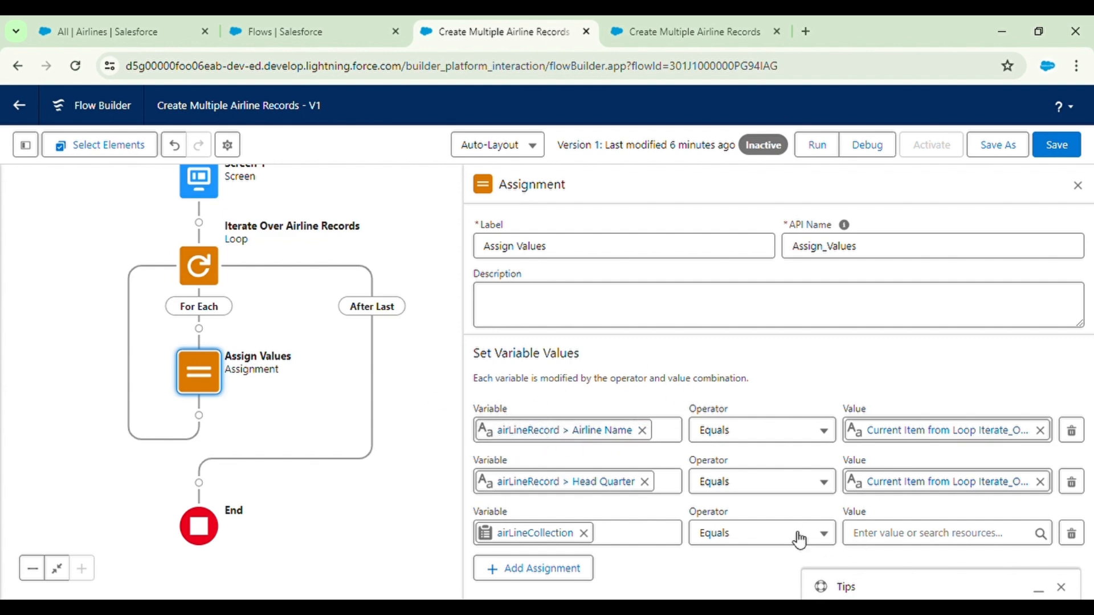
{"action": "left_click", "coordinate": [760, 535]}
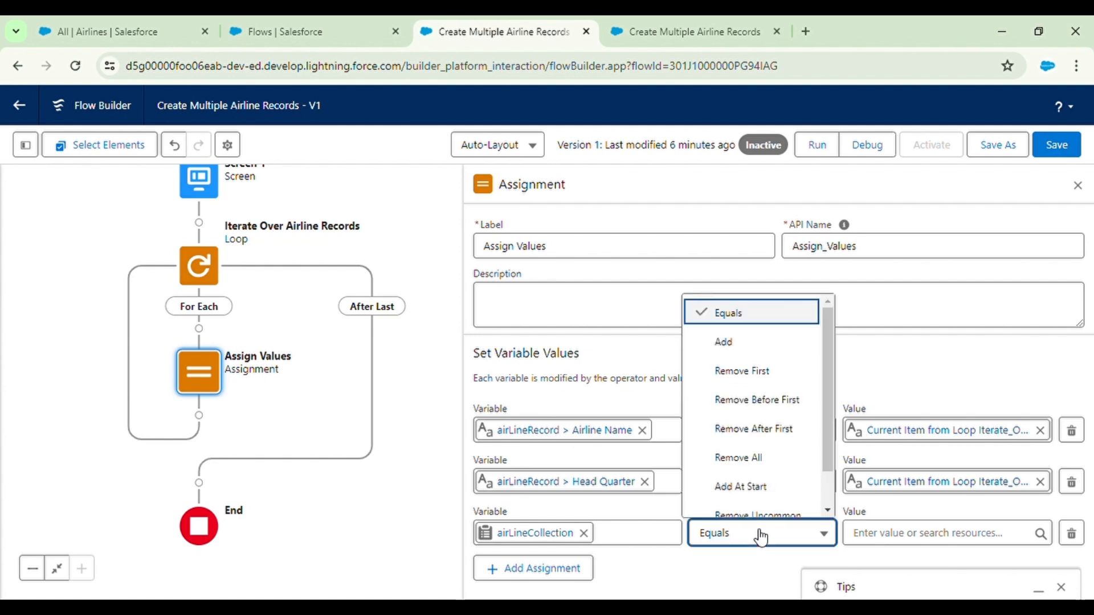
{"action": "left_click", "coordinate": [735, 342]}
{"action": "left_click", "coordinate": [881, 535]}
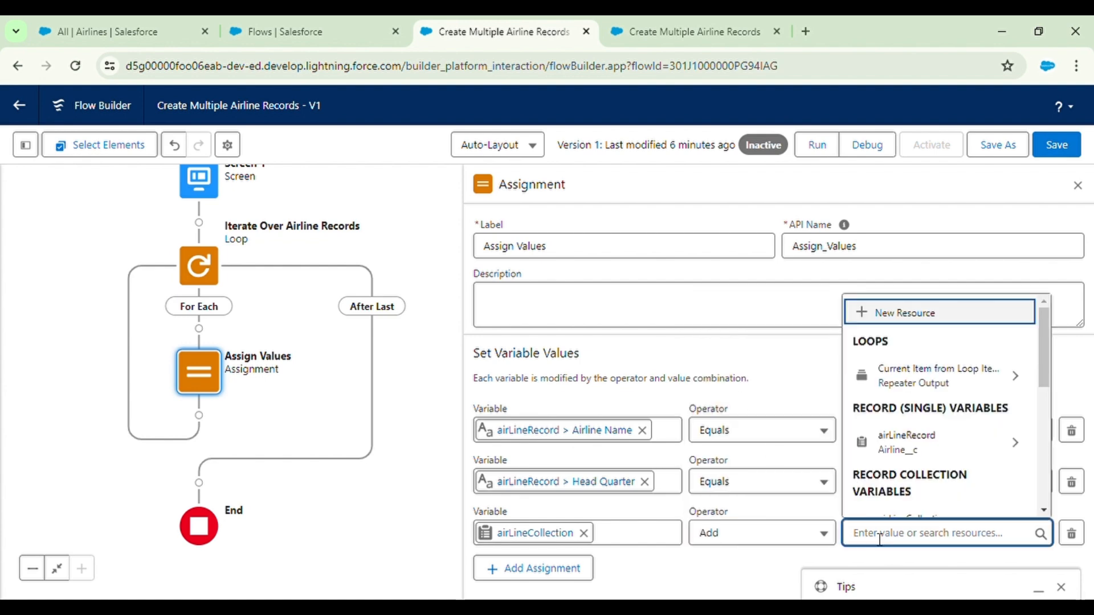
{"action": "left_click", "coordinate": [934, 450]}
{"action": "key", "text": "BackSpace"}
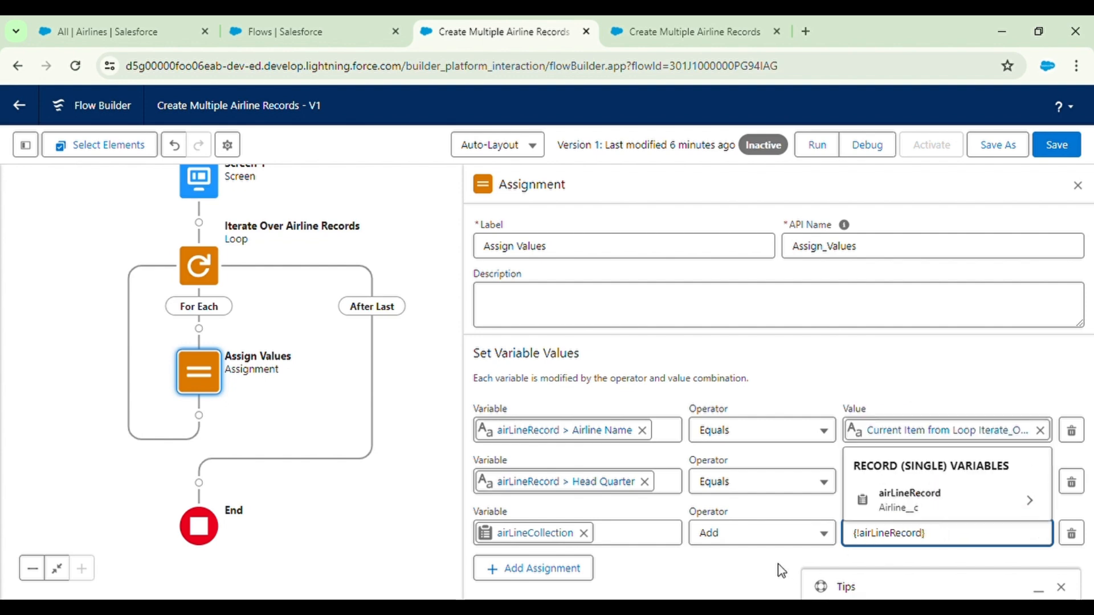
{"action": "left_click", "coordinate": [902, 490]}
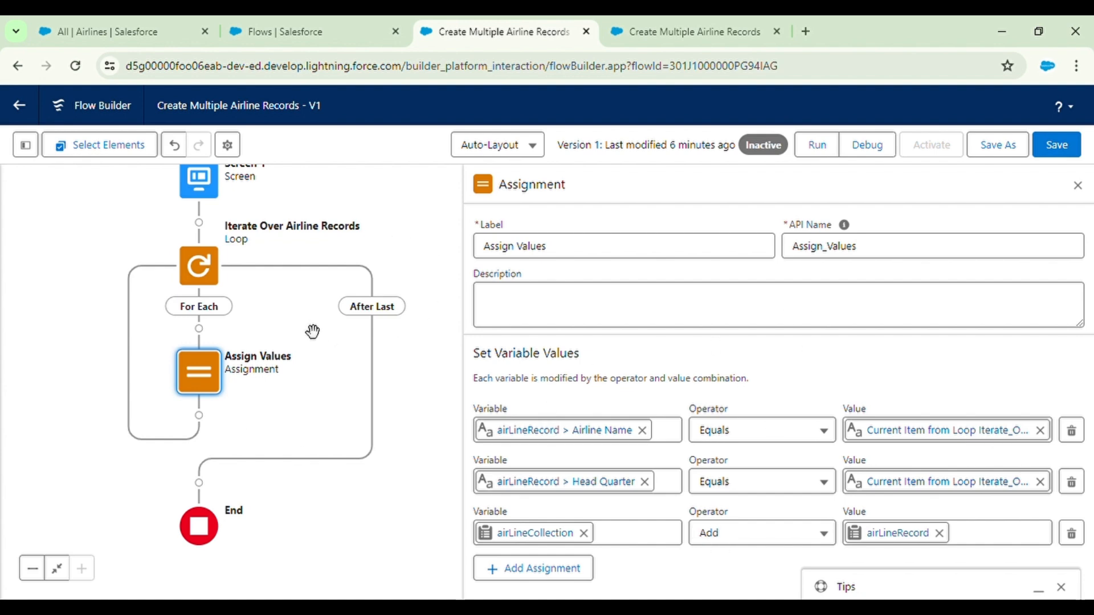
- Add a Create Records element after the loop and label it Create Airline Data
{"action": "left_click", "coordinate": [206, 486]}
{"action": "type", "text": "crea"}
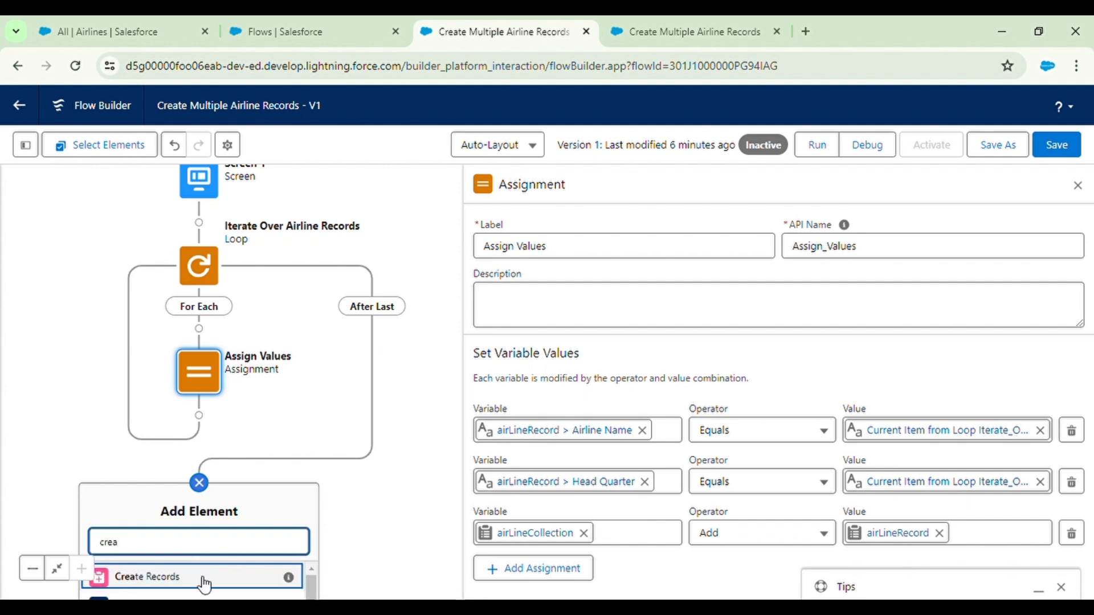
{"action": "left_click", "coordinate": [204, 584]}
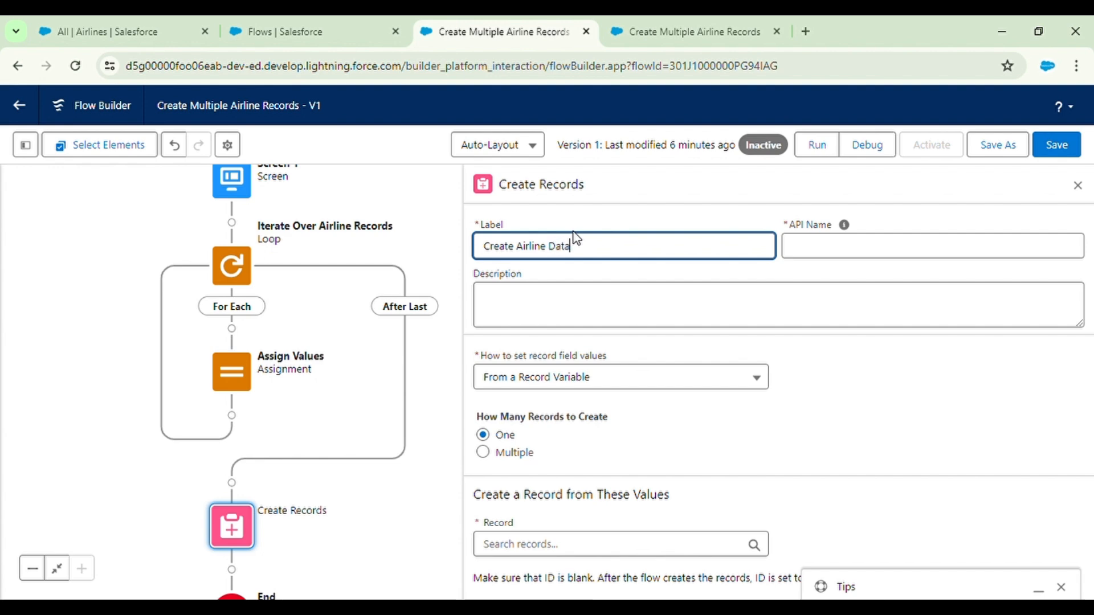
{"action": "left_click", "coordinate": [785, 339]}
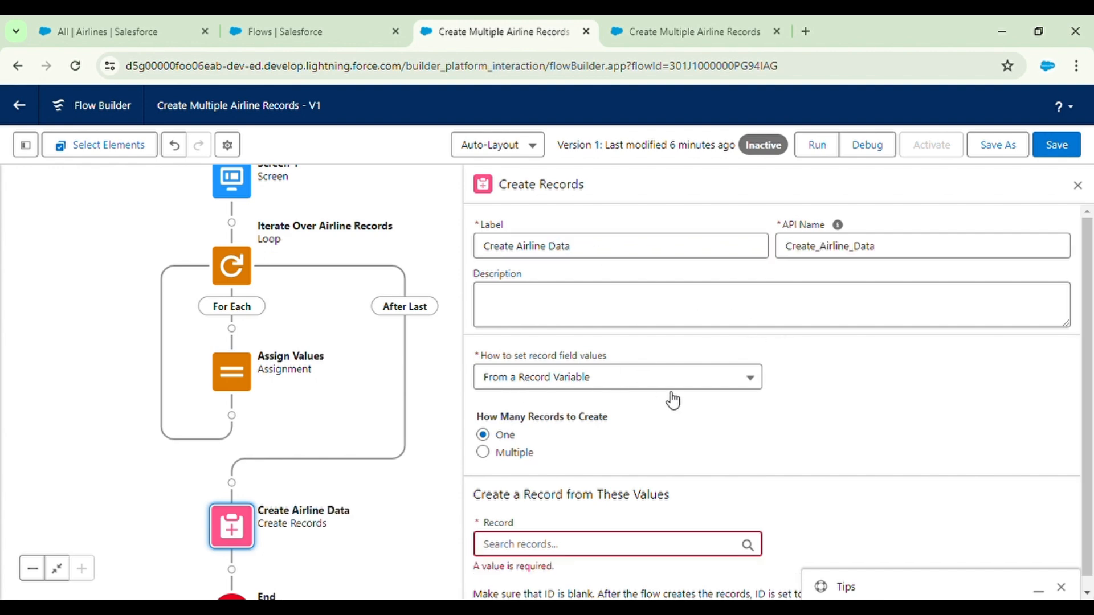
- Configure Create Airline Data to create multiple records from the airLineCollection record collection, and save the flow
{"action": "scroll", "coordinate": [667, 397], "scroll_direction": "down", "scroll_amount": 1}
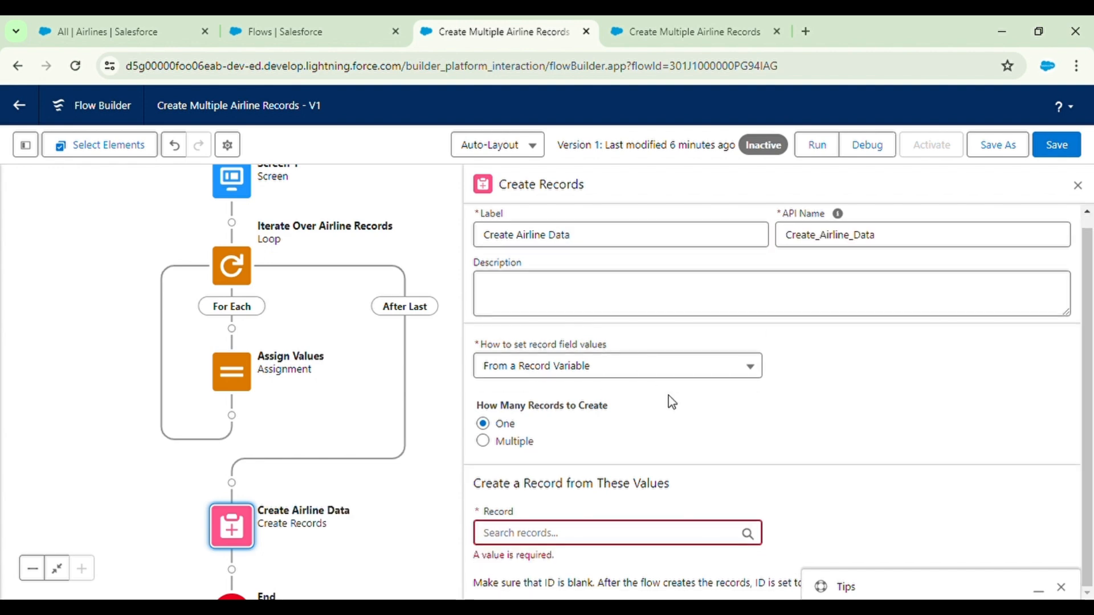
{"action": "left_click", "coordinate": [482, 442]}
{"action": "scroll", "coordinate": [673, 456], "scroll_direction": "down", "scroll_amount": 1}
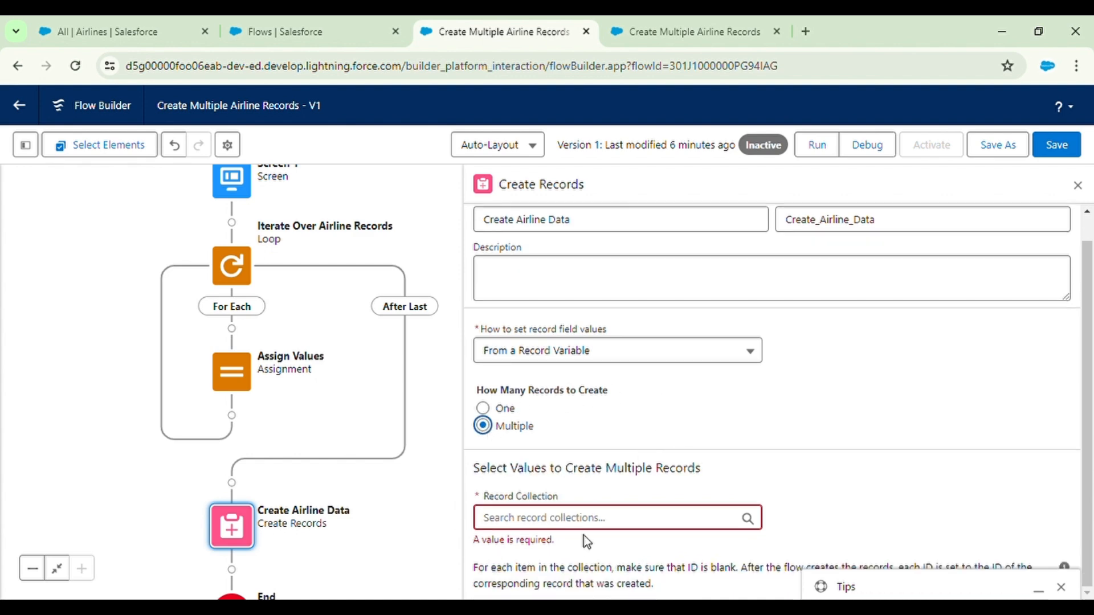
{"action": "left_click", "coordinate": [531, 520]}
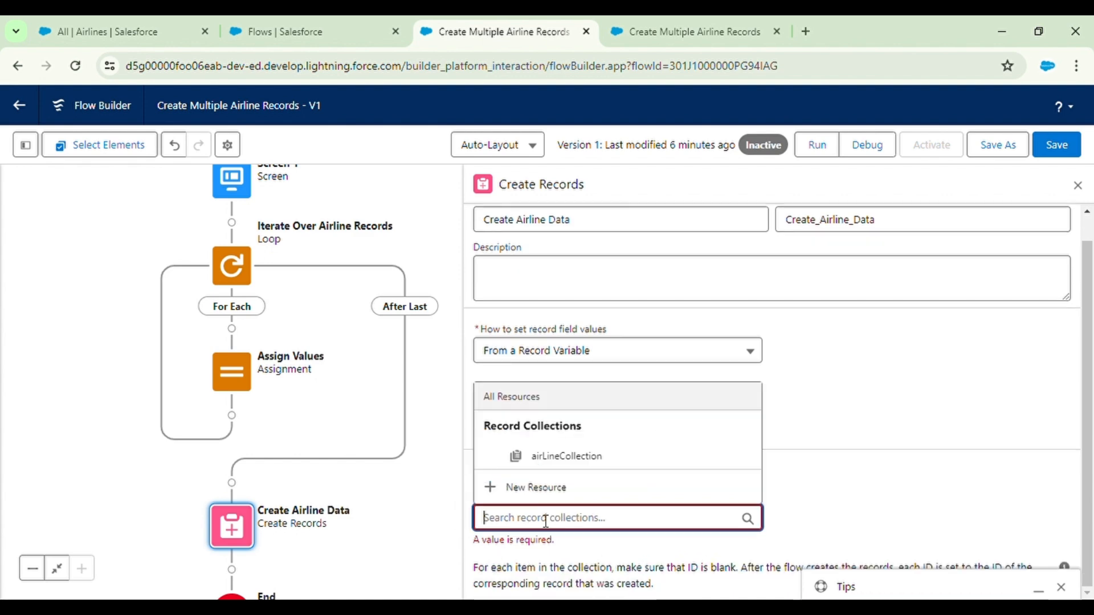
{"action": "left_click", "coordinate": [576, 459]}
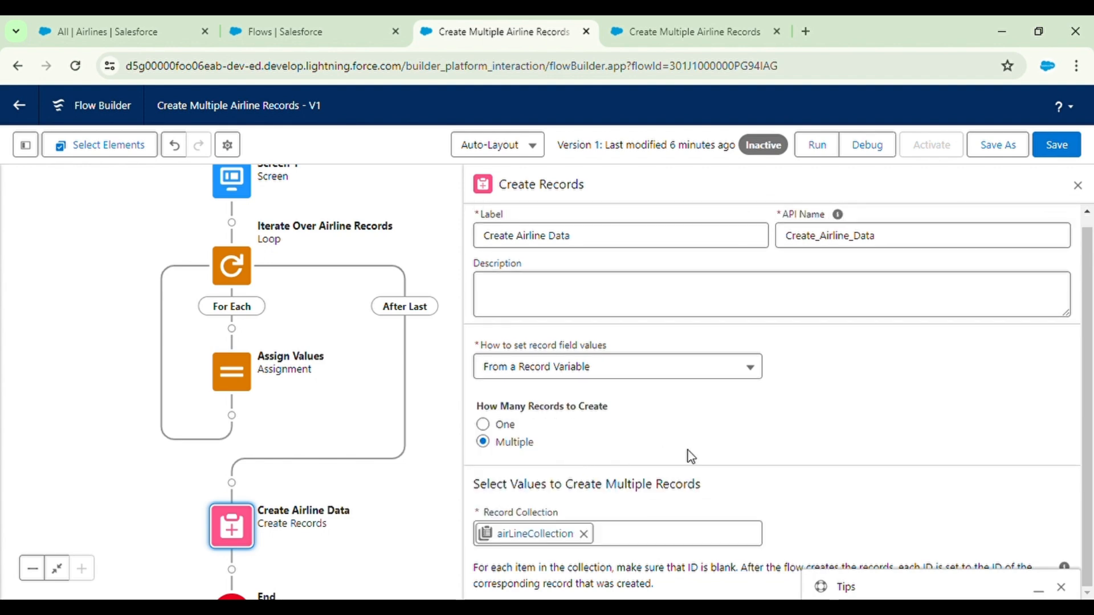
{"action": "left_click", "coordinate": [1057, 149]}
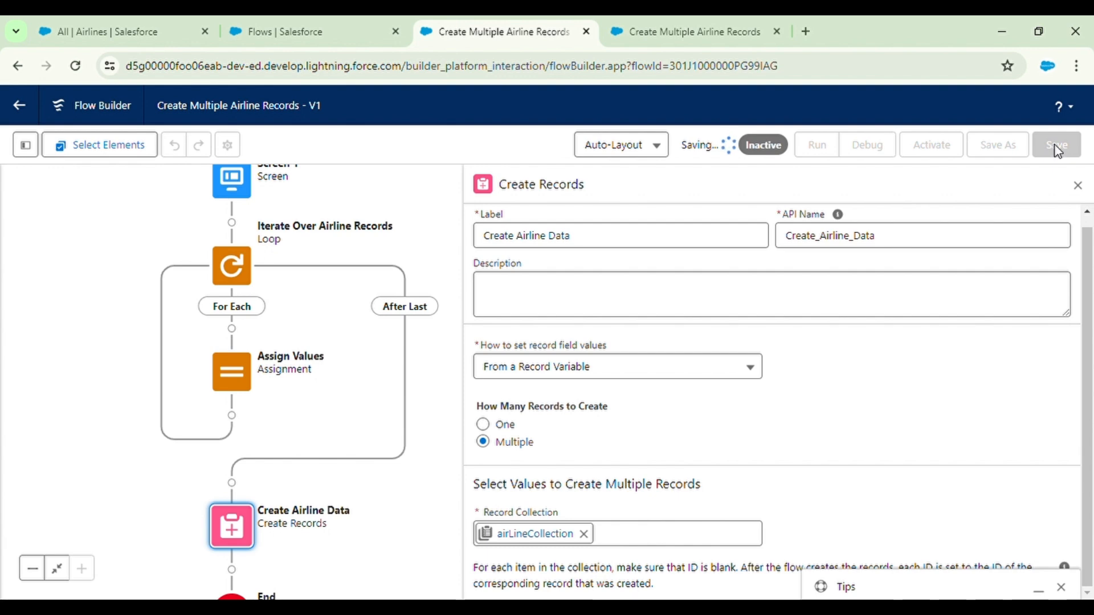
{"action": "left_click", "coordinate": [1078, 186]}
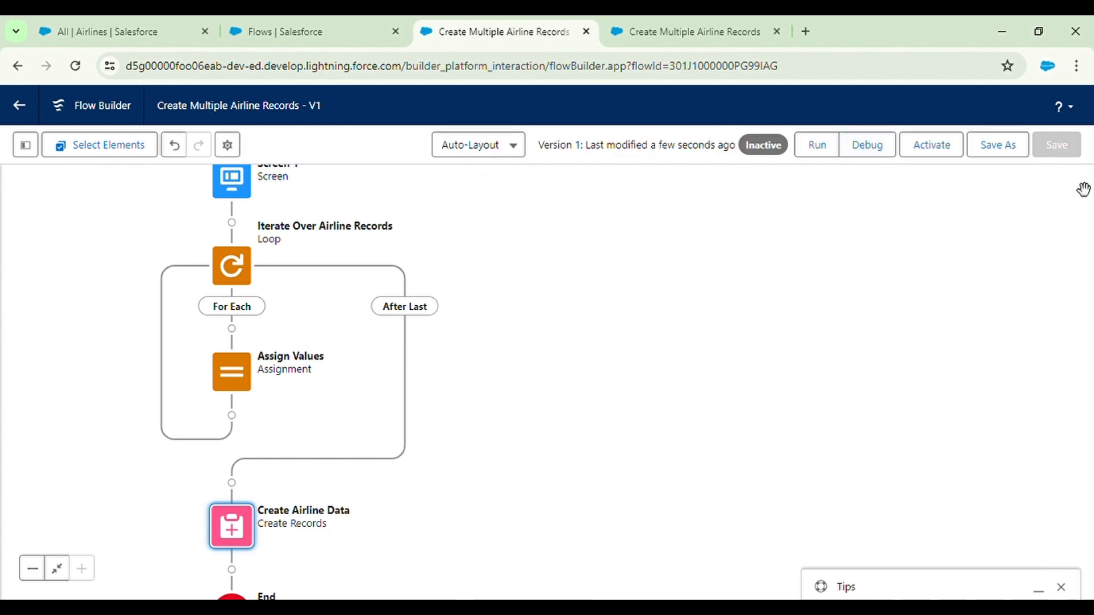
- Review the settings of Screen 1, the Iterate Over Airline Records loop and the Assign Values assignment
{"action": "left_click_drag", "start_coordinate": [354, 276], "coordinate": [633, 296]}
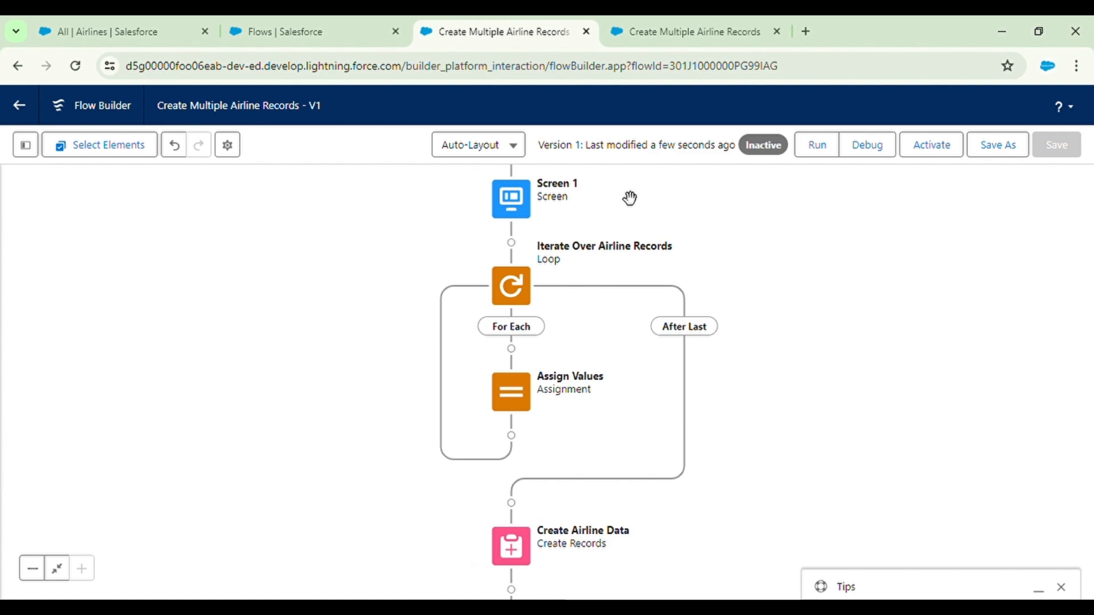
{"action": "double_click", "coordinate": [529, 212]}
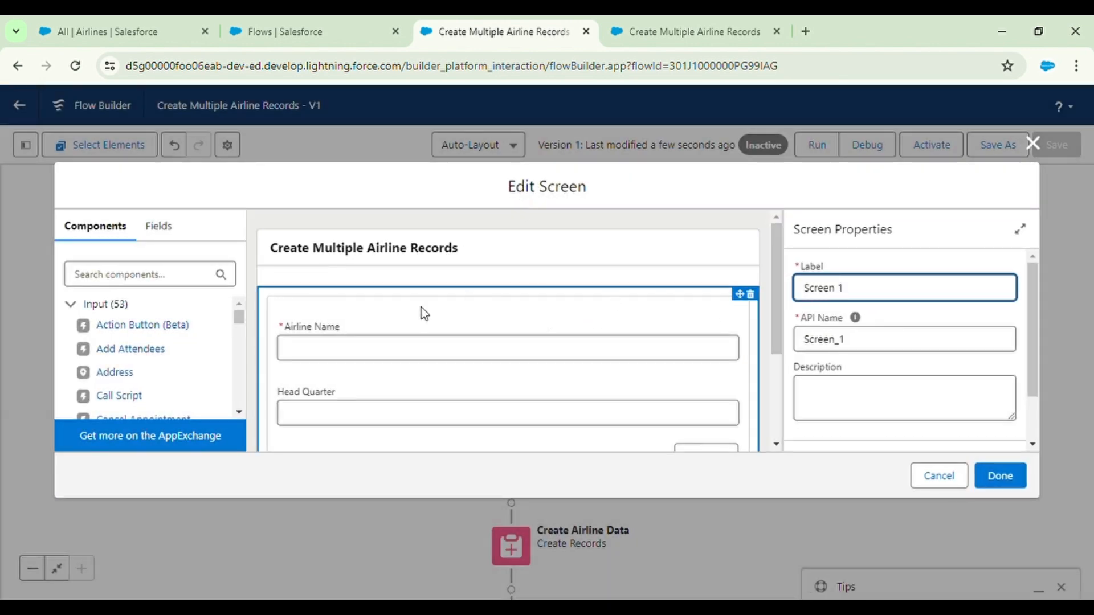
{"action": "scroll", "coordinate": [461, 352], "scroll_direction": "down", "scroll_amount": 1}
{"action": "scroll", "coordinate": [444, 325], "scroll_direction": "down", "scroll_amount": 1}
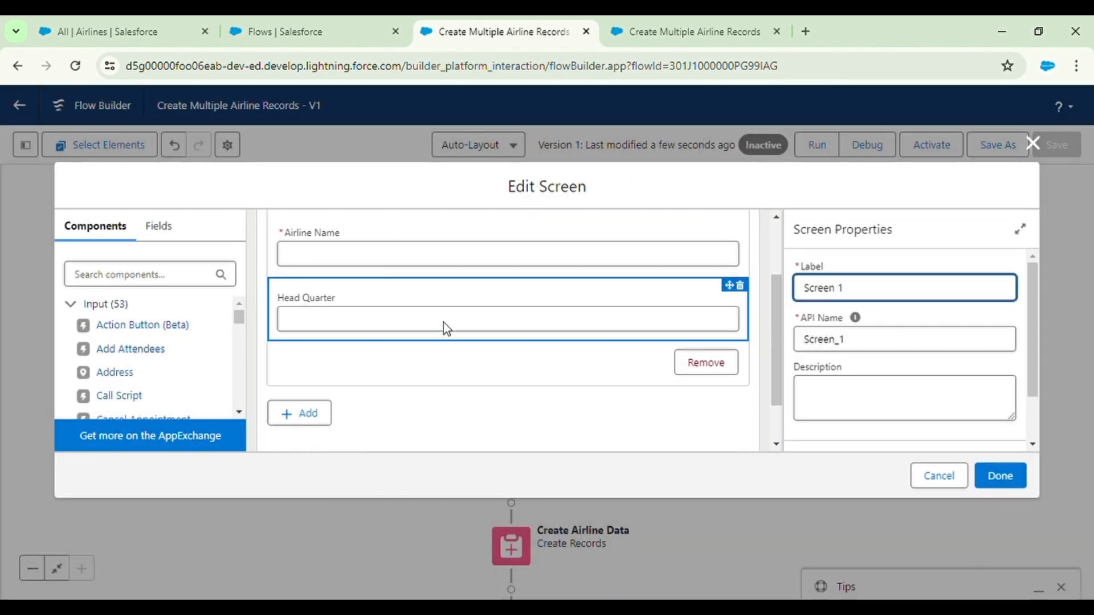
{"action": "left_click", "coordinate": [1040, 149]}
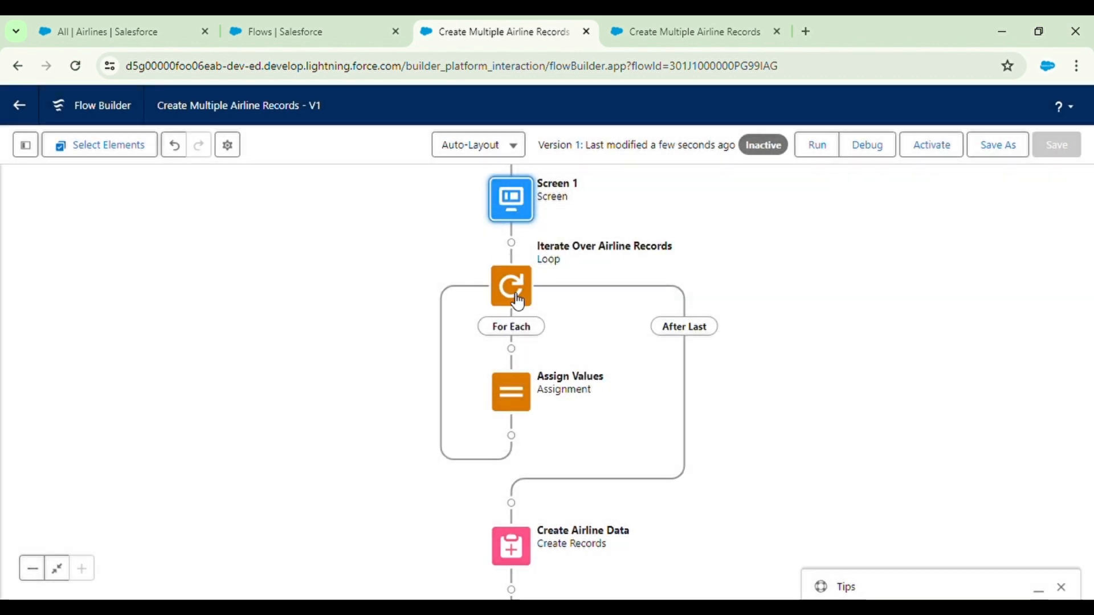
{"action": "left_click", "coordinate": [519, 295]}
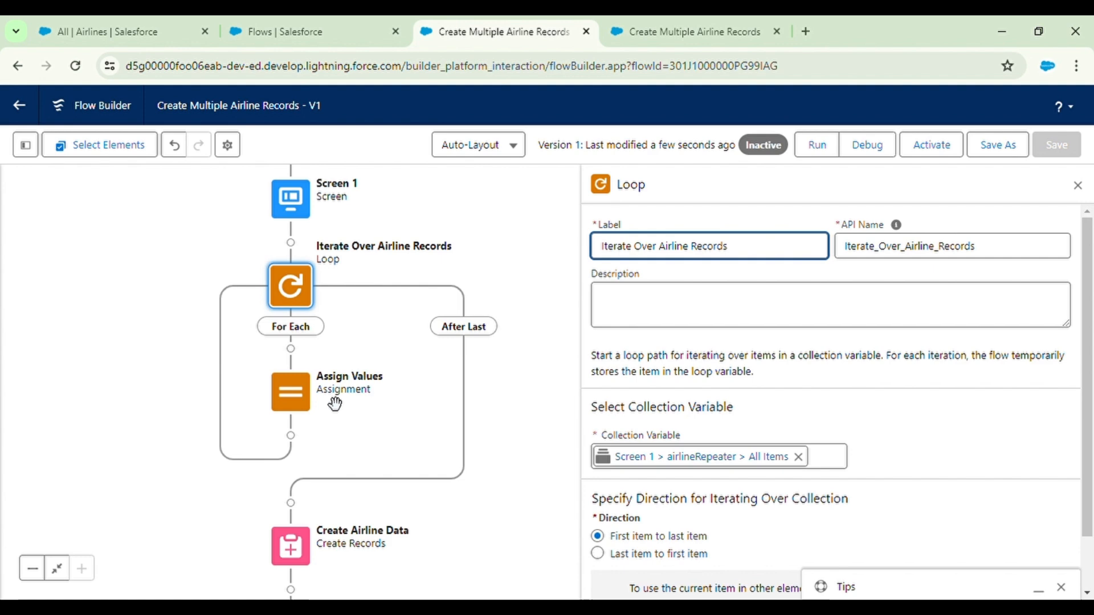
{"action": "left_click", "coordinate": [306, 397]}
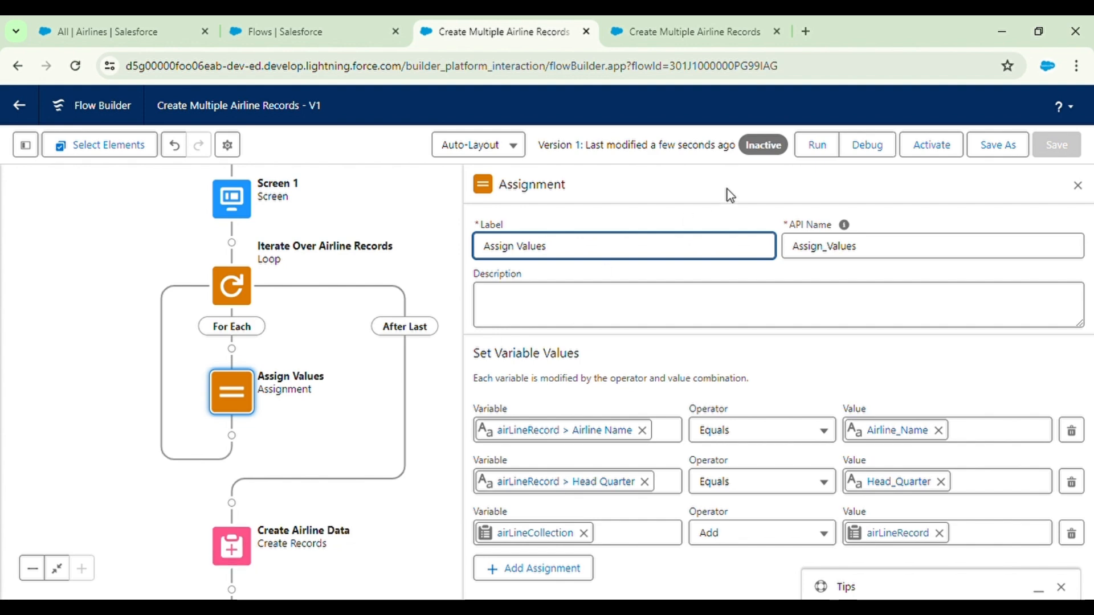
- Activate version 1 of the Create Multiple Airline Records flow
{"action": "left_click", "coordinate": [929, 144]}
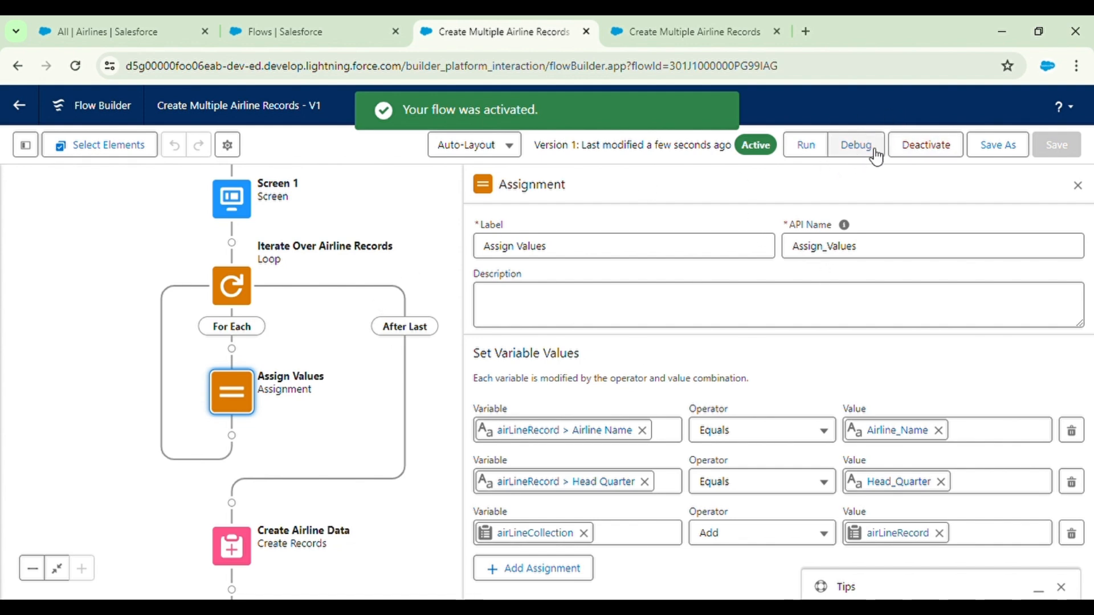
{"action": "left_click", "coordinate": [677, 31]}
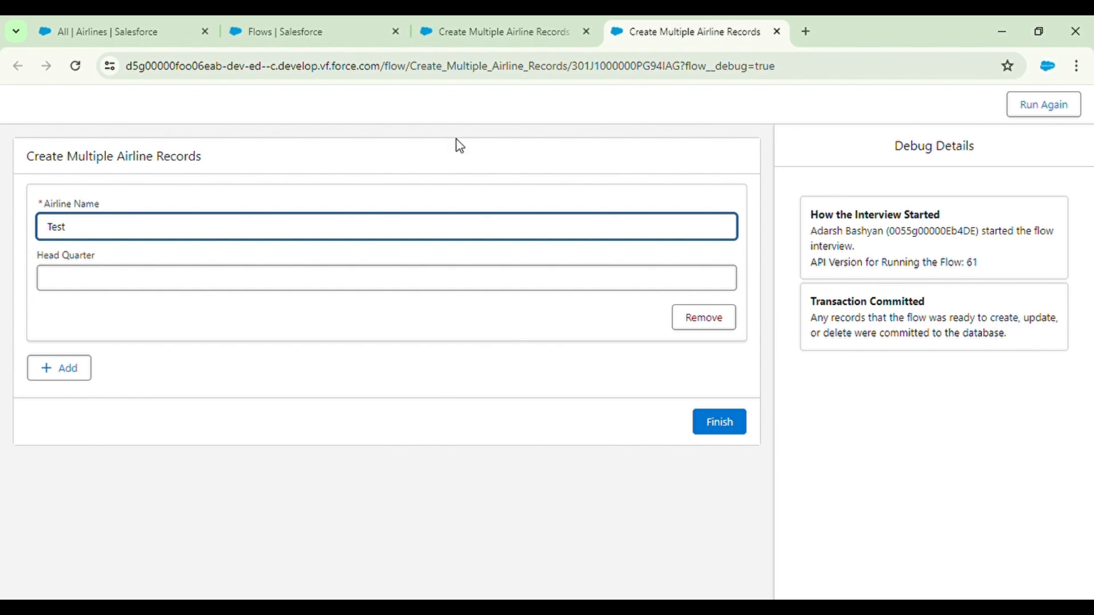
{"action": "left_click", "coordinate": [433, 19]}
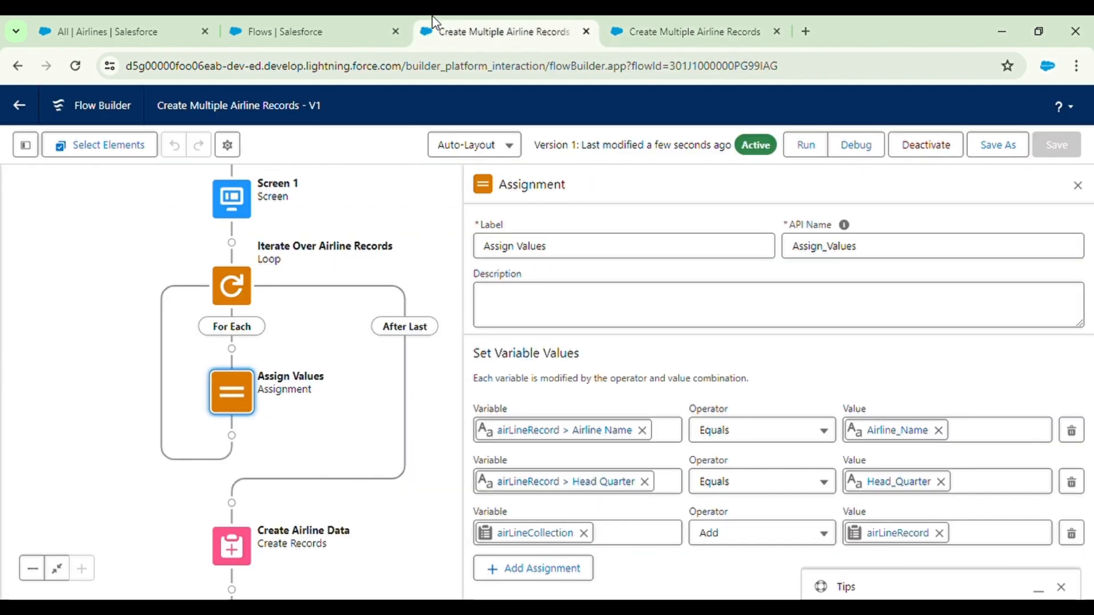
- Inspect the Air India record from the Airlines list and return to the list
{"action": "left_click", "coordinate": [249, 20]}
{"action": "left_click", "coordinate": [125, 23]}
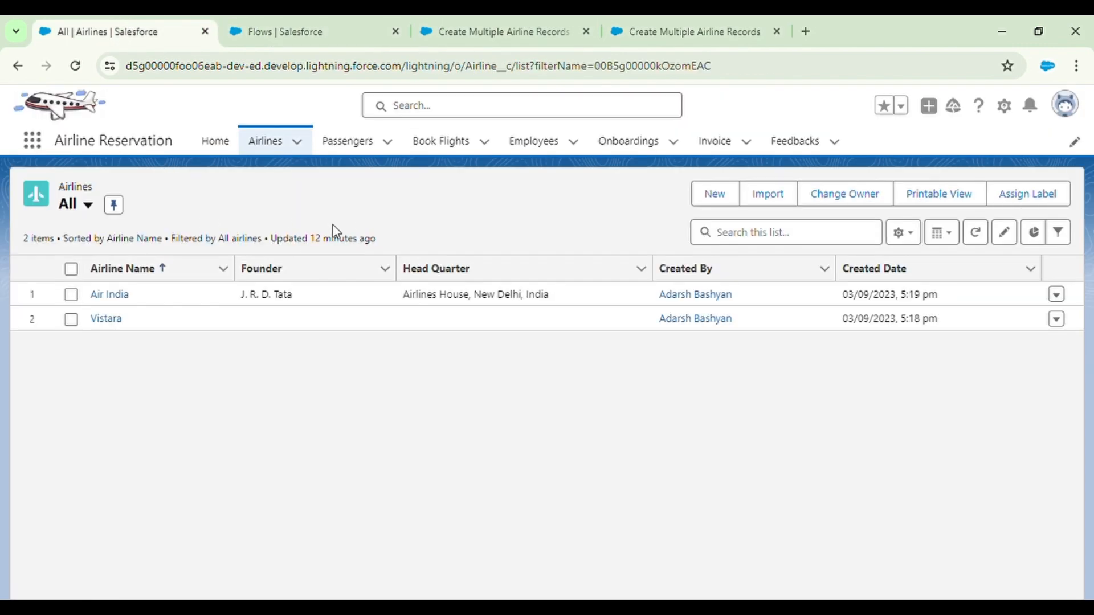
{"action": "left_click", "coordinate": [111, 295]}
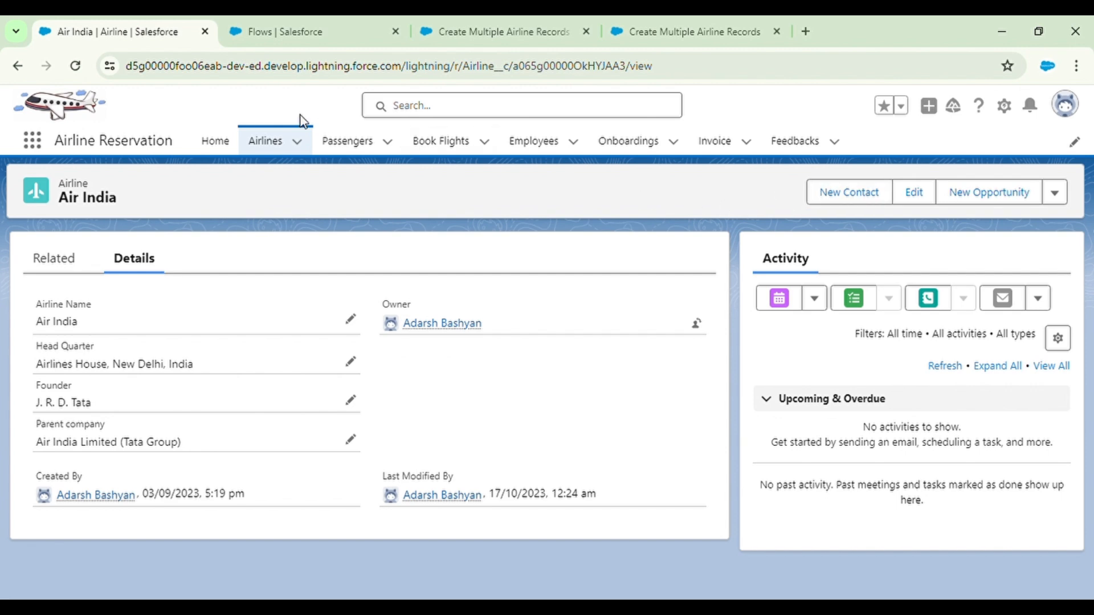
{"action": "left_click", "coordinate": [272, 142]}
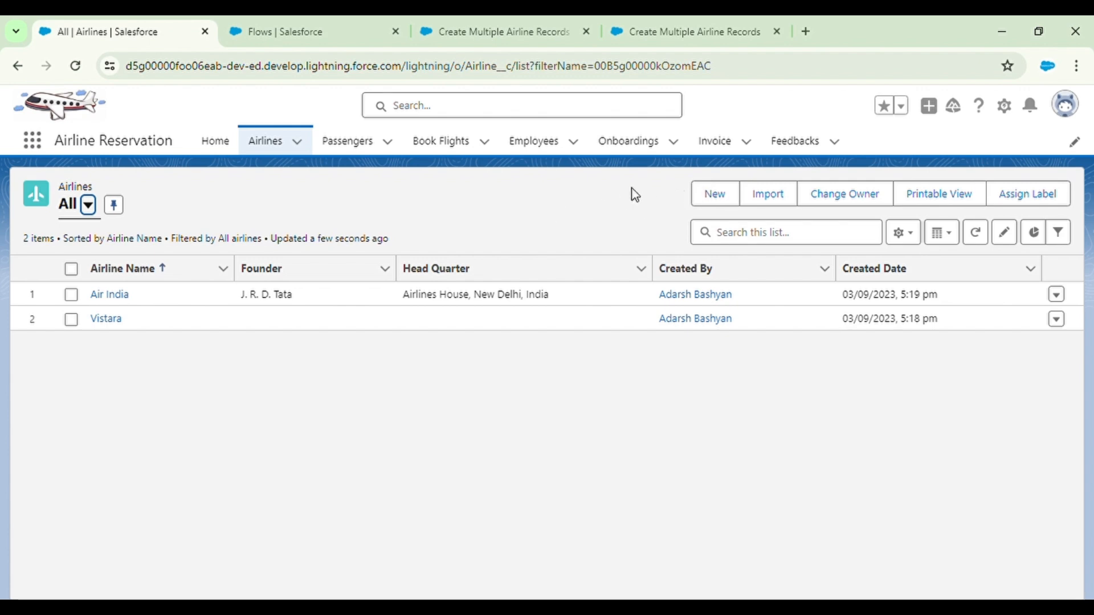
- Search for "air" in Object Manager, open the Airline object and show its buttons, links, and actions
{"action": "left_click", "coordinate": [285, 21]}
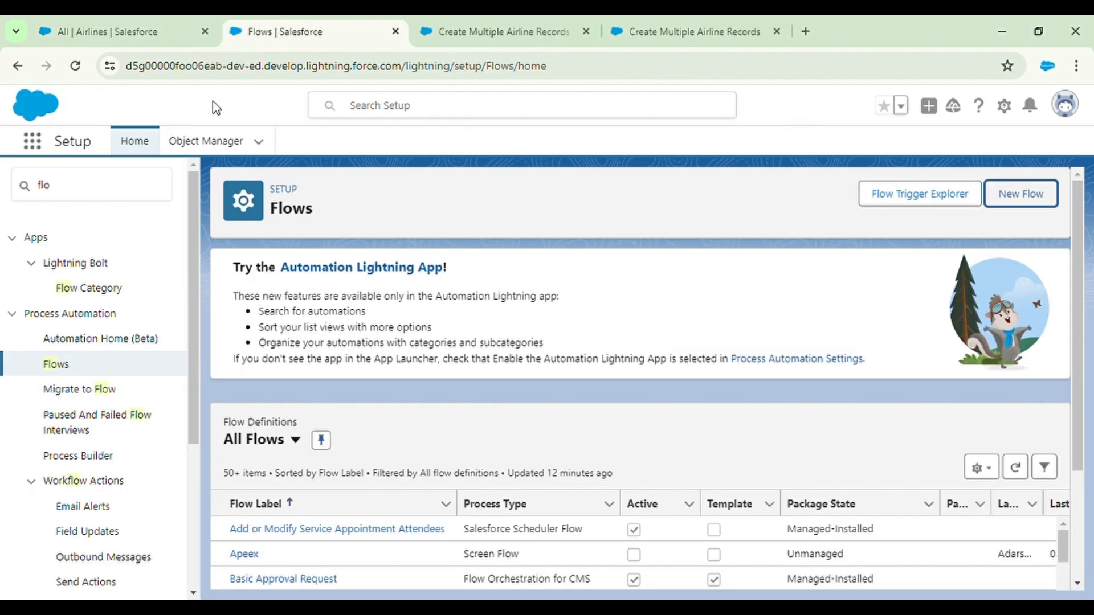
{"action": "left_click", "coordinate": [118, 21]}
{"action": "left_click", "coordinate": [276, 26]}
{"action": "left_click", "coordinate": [219, 143]}
{"action": "left_click", "coordinate": [821, 196]}
{"action": "type", "text": "air"}
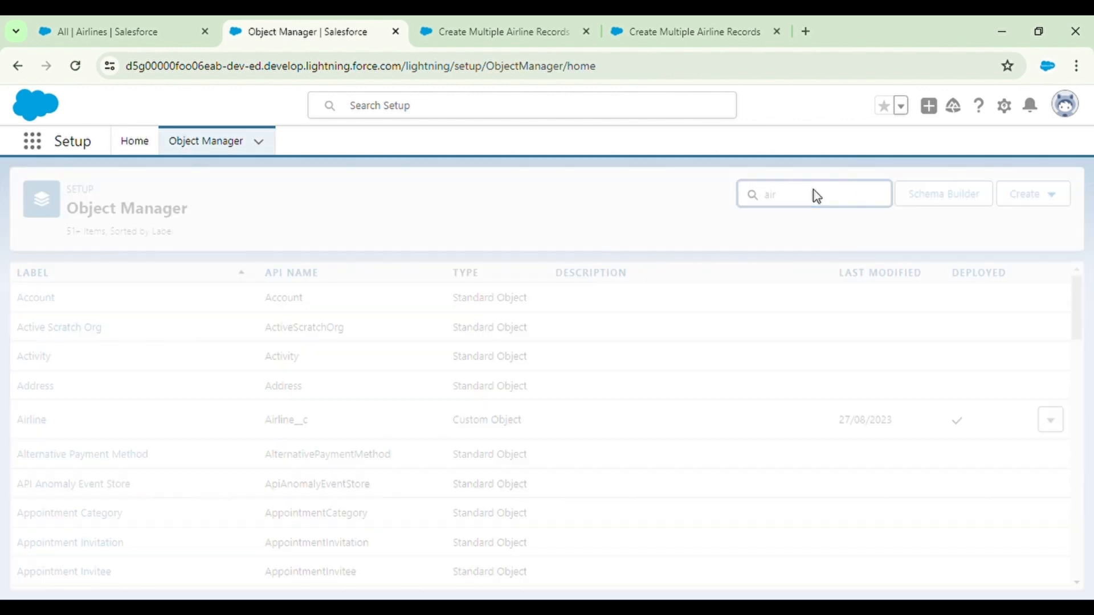
{"action": "left_click", "coordinate": [43, 300]}
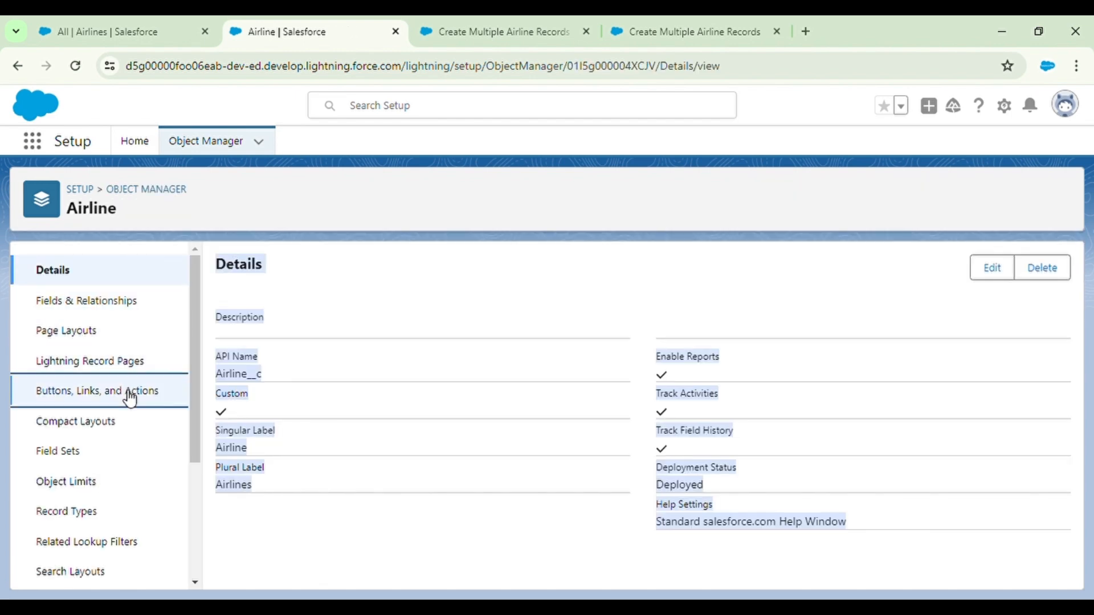
{"action": "left_click", "coordinate": [131, 398]}
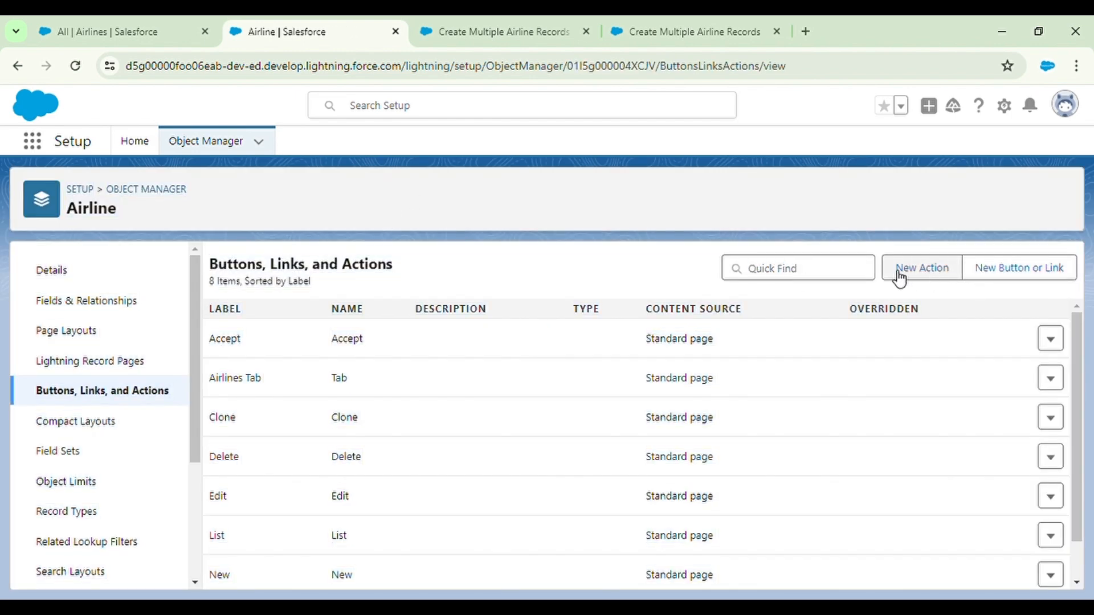
- Start a new custom button for Airline labelled Multiple Airline, named Multiple_Airline, with List Button as its display type
{"action": "left_click", "coordinate": [1031, 271]}
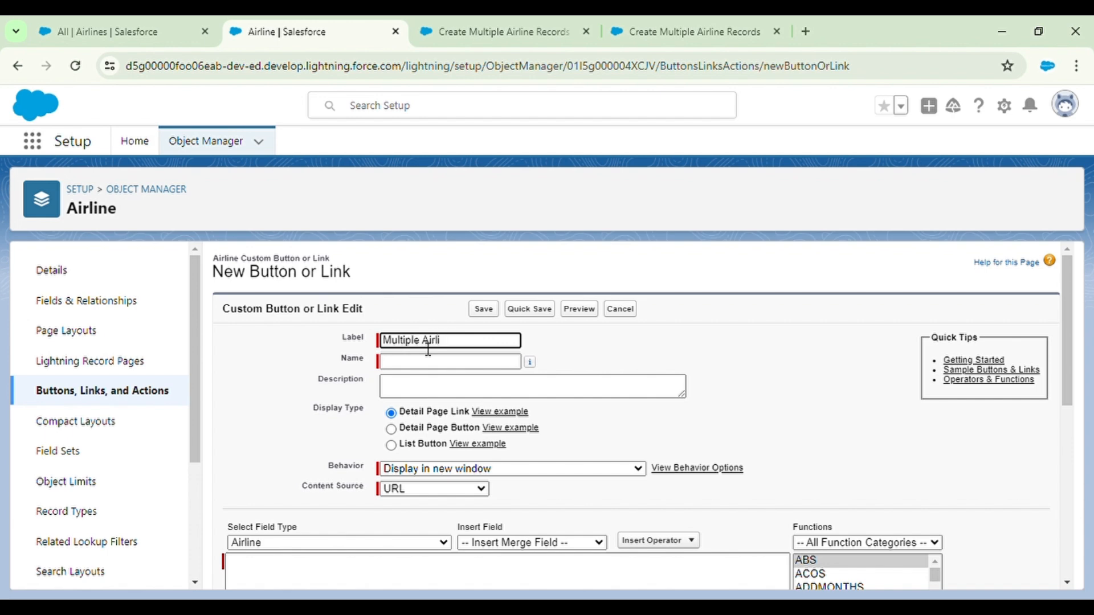
{"action": "left_click", "coordinate": [590, 348]}
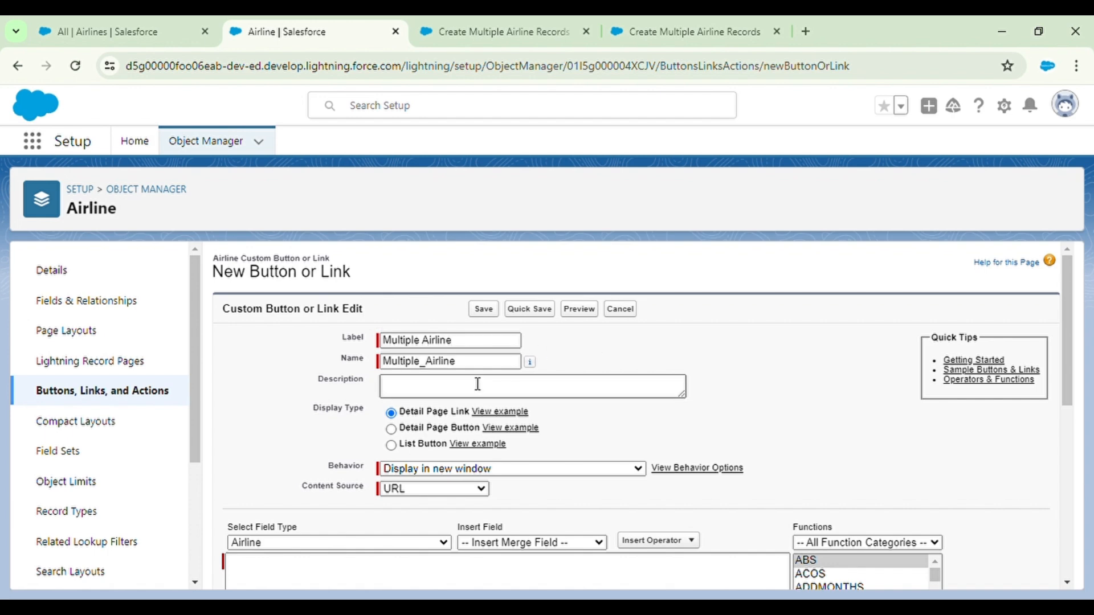
{"action": "scroll", "coordinate": [438, 372], "scroll_direction": "down", "scroll_amount": 1}
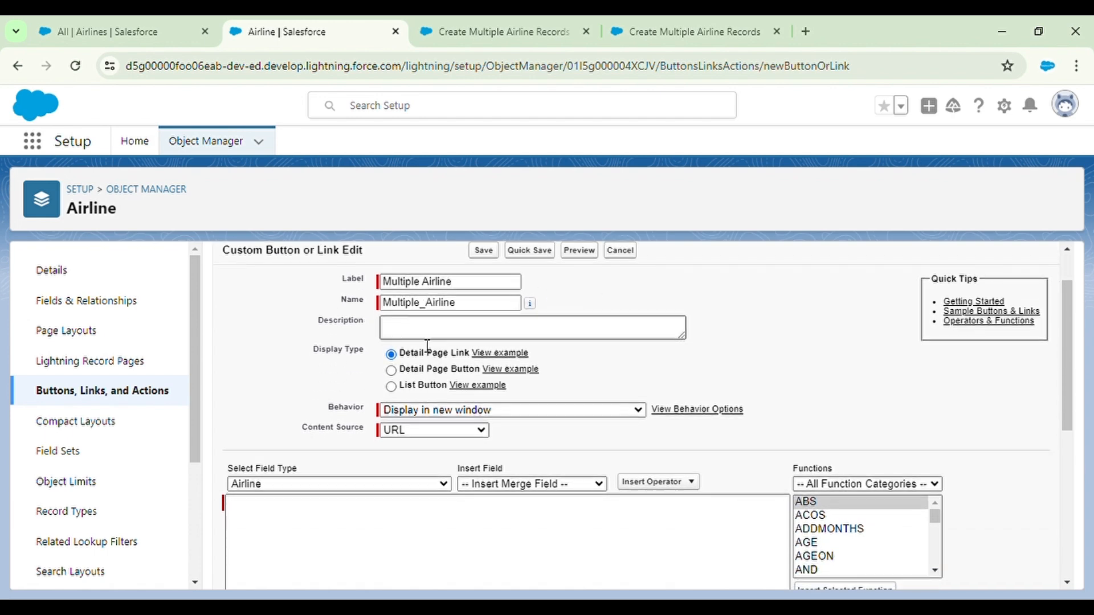
{"action": "left_click", "coordinate": [391, 387]}
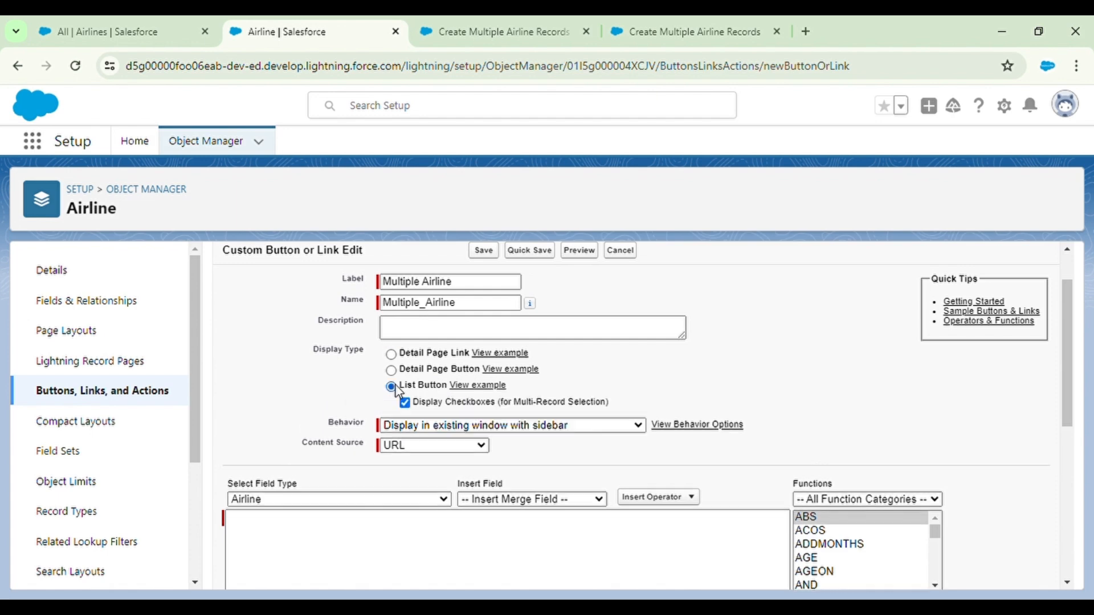
{"action": "left_click", "coordinate": [116, 26]}
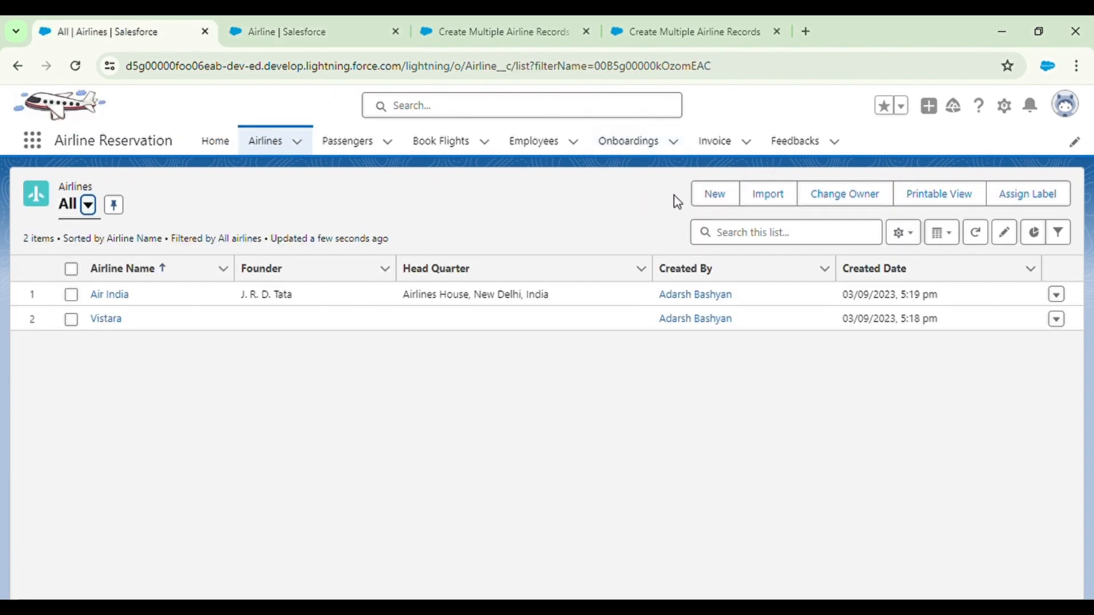
{"action": "left_click", "coordinate": [289, 23]}
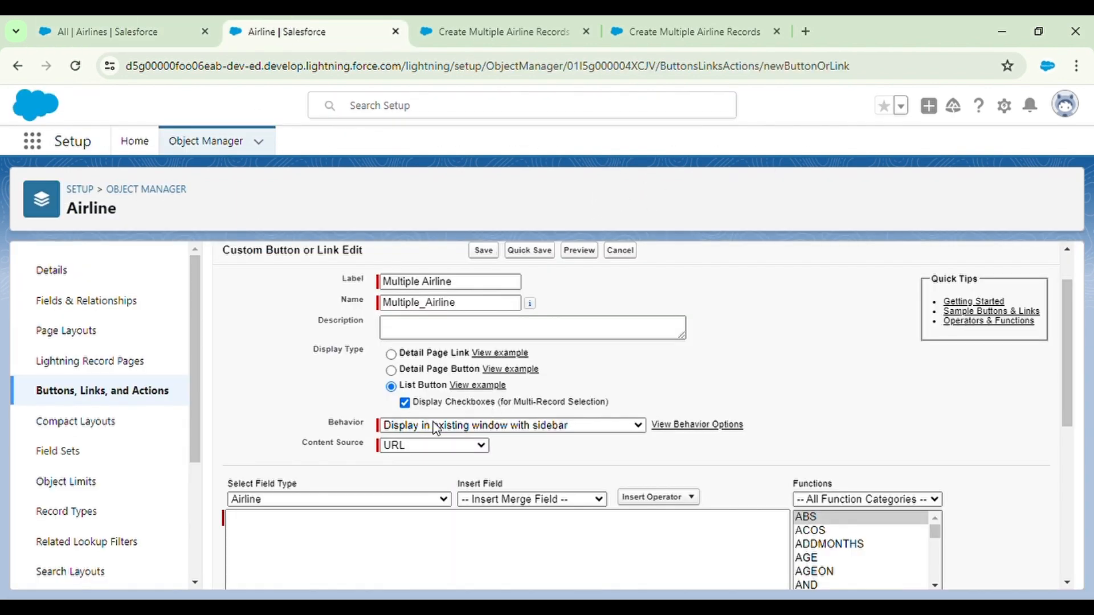
{"action": "scroll", "coordinate": [520, 442], "scroll_direction": "down", "scroll_amount": 2}
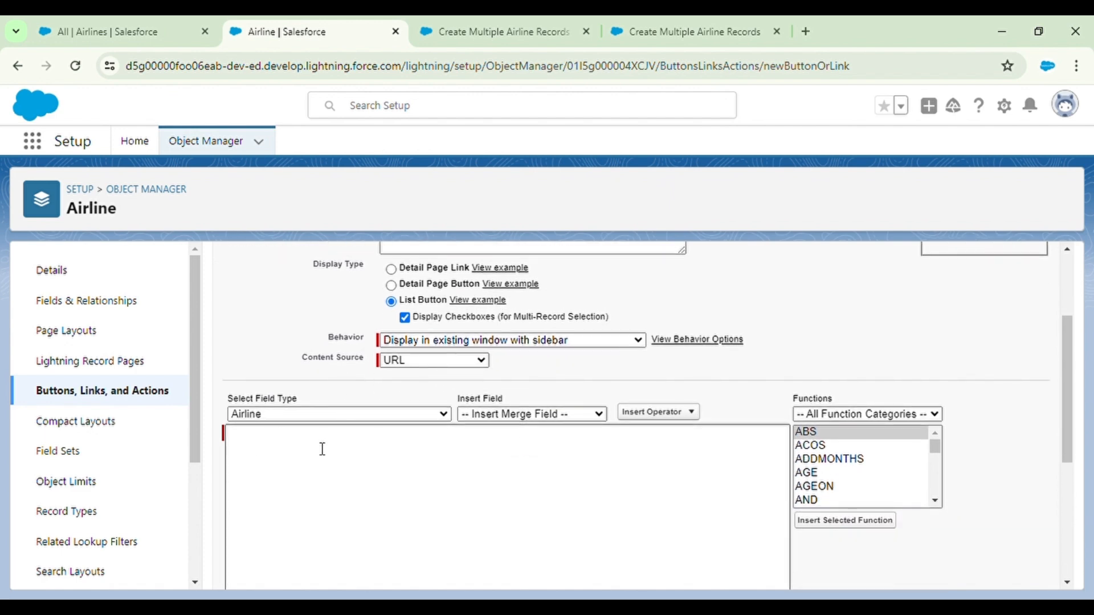
- Leave the flow canvas and open the details and versions of Create Multiple Airline Records from the flow list
{"action": "left_click", "coordinate": [414, 26]}
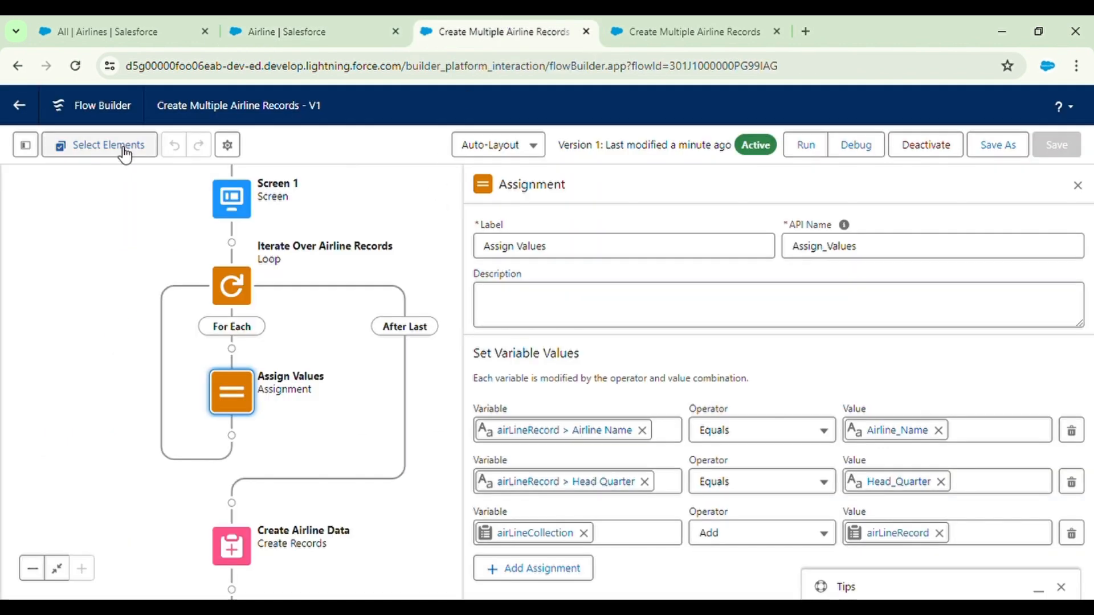
{"action": "left_click", "coordinate": [18, 109]}
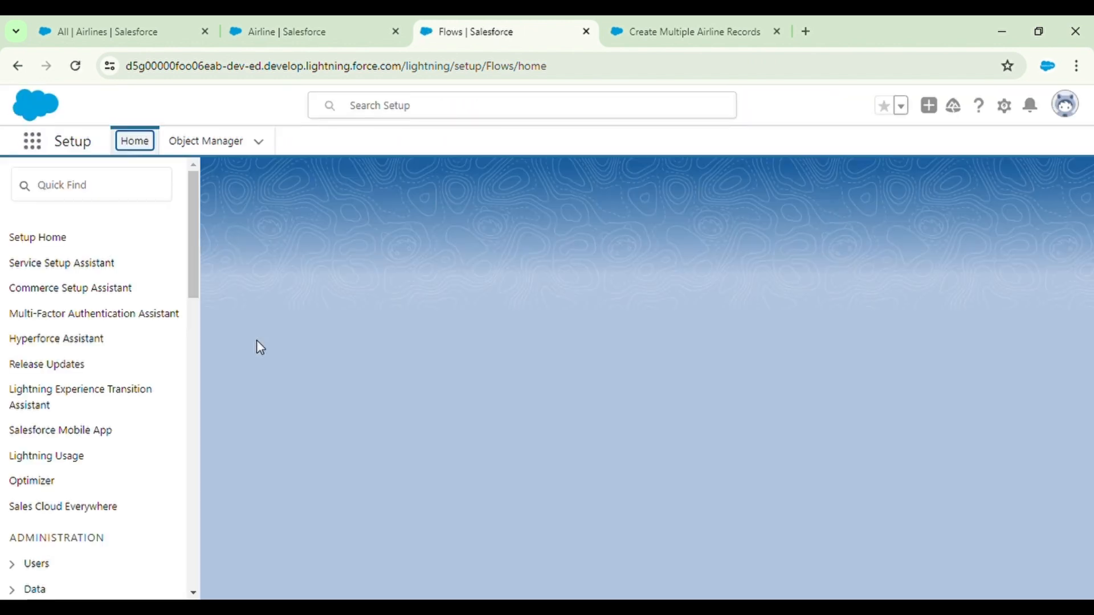
{"action": "scroll", "coordinate": [598, 444], "scroll_direction": "down", "scroll_amount": 8}
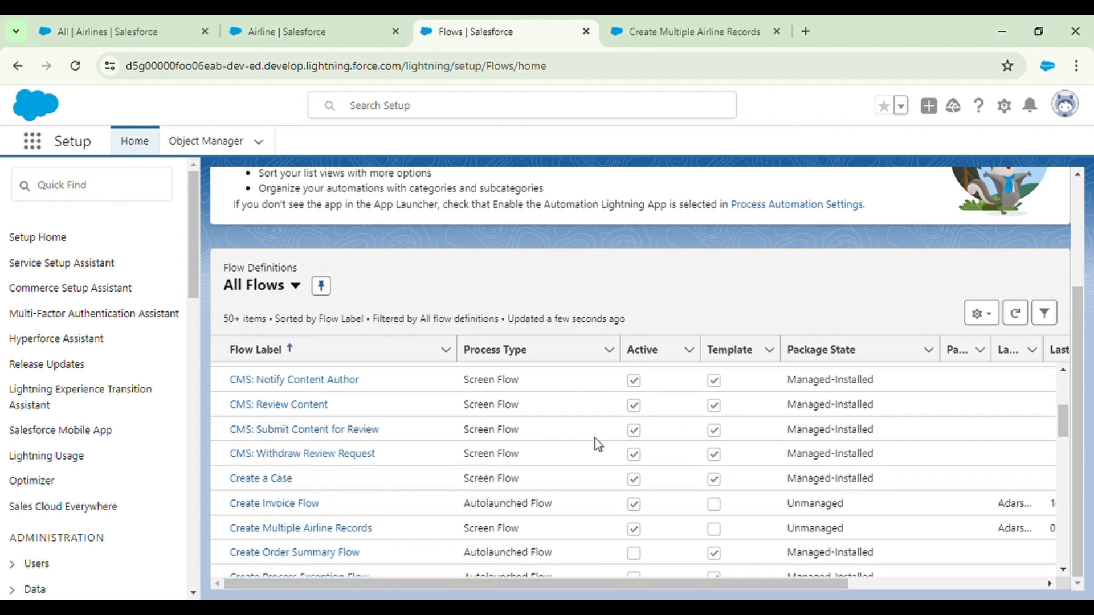
{"action": "scroll", "coordinate": [597, 444], "scroll_direction": "up", "scroll_amount": 1}
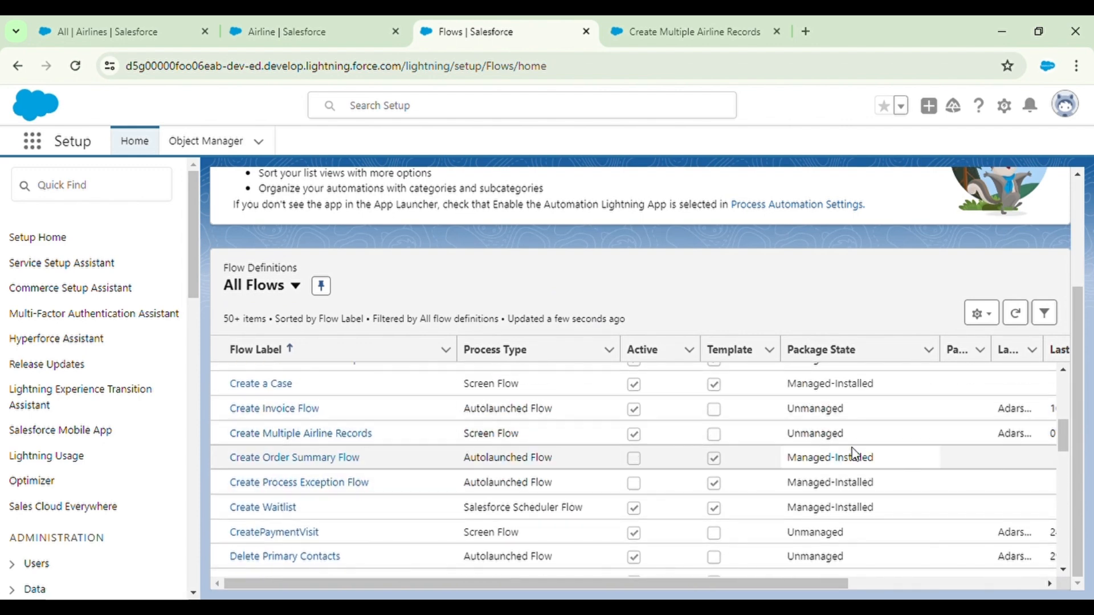
{"action": "scroll", "coordinate": [853, 450], "scroll_direction": "right", "scroll_amount": 5}
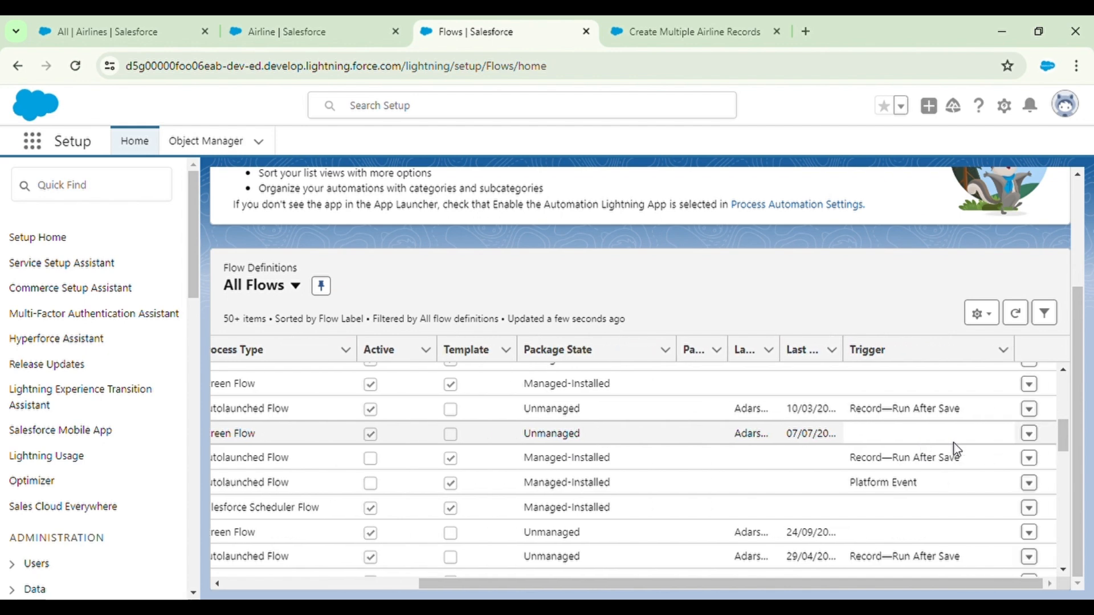
{"action": "left_click", "coordinate": [1032, 438]}
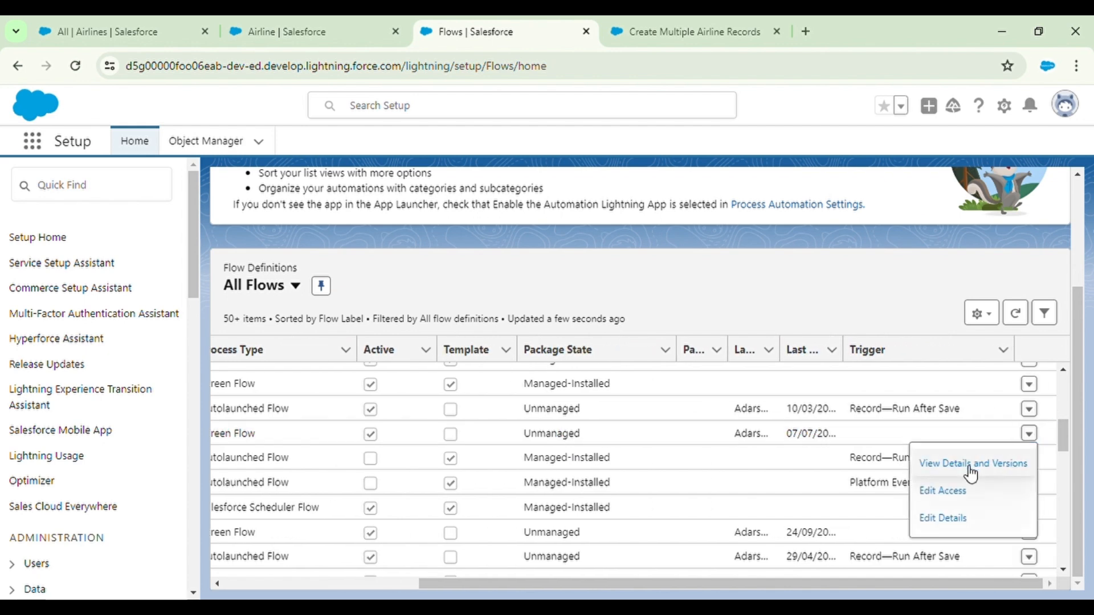
{"action": "left_click", "coordinate": [957, 466]}
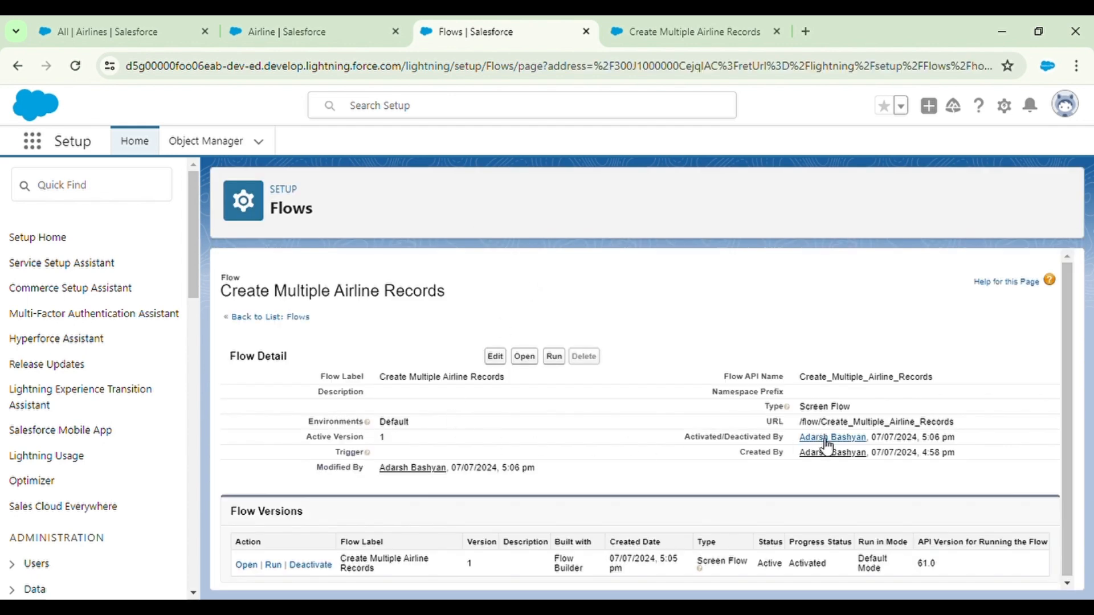
- Copy the flow's URL, /flow/Create_Multiple_Airline_Records, into the new Multiple Airline button's URL content
{"action": "left_click_drag", "start_coordinate": [947, 422], "coordinate": [801, 426]}
{"action": "key", "text": "ctrl+c"}
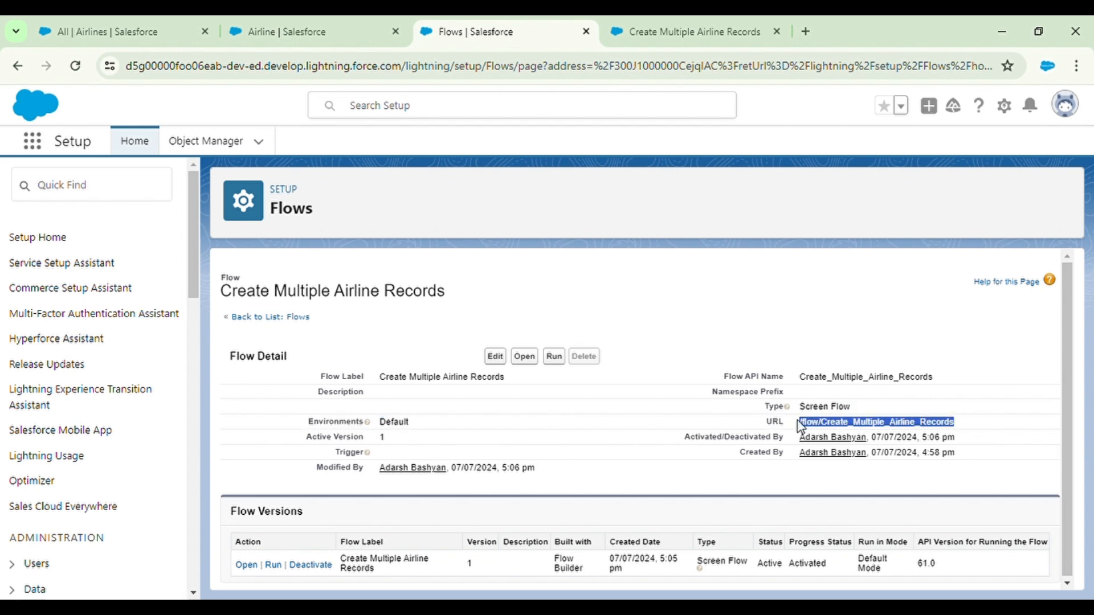
{"action": "left_click", "coordinate": [296, 32]}
{"action": "left_click", "coordinate": [345, 433]}
{"action": "key", "text": "ctrl+v"}
{"action": "left_click", "coordinate": [813, 364]}
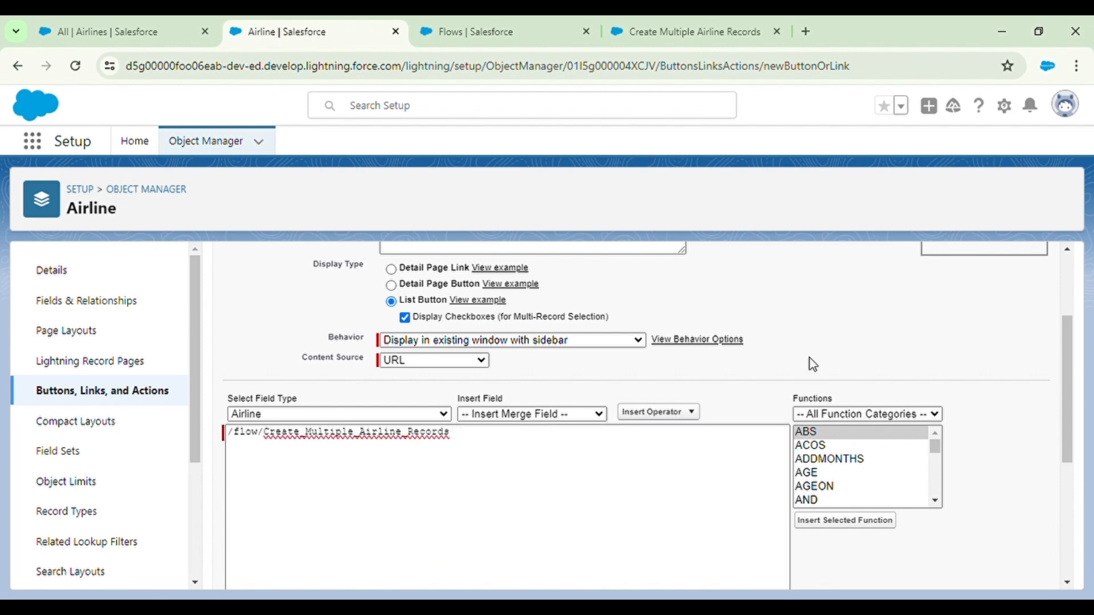
- Save the Multiple Airline list button
{"action": "scroll", "coordinate": [813, 365], "scroll_direction": "up", "scroll_amount": 3}
{"action": "left_click", "coordinate": [484, 310]}
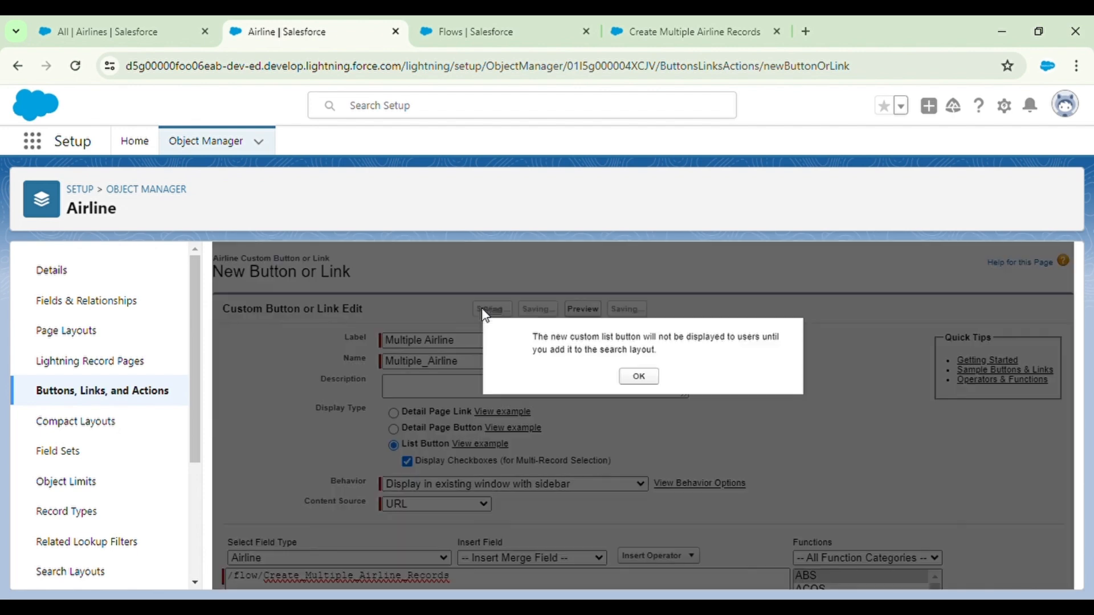
{"action": "left_click", "coordinate": [649, 376]}
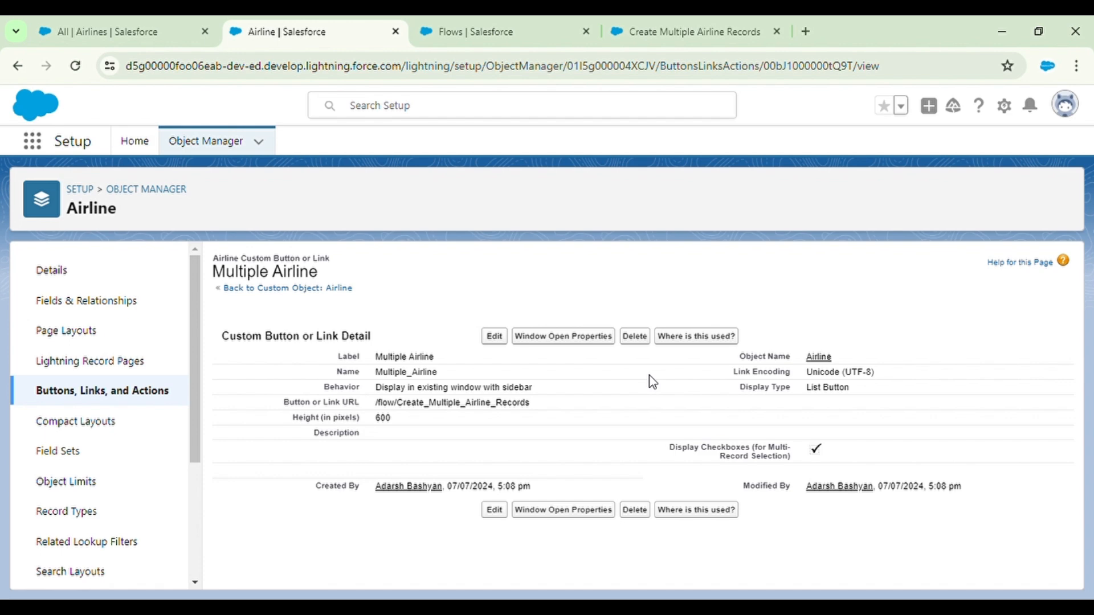
- Open the Air India record from the Airlines list to check its available actions
{"action": "left_click", "coordinate": [140, 31]}
{"action": "left_click", "coordinate": [122, 300]}
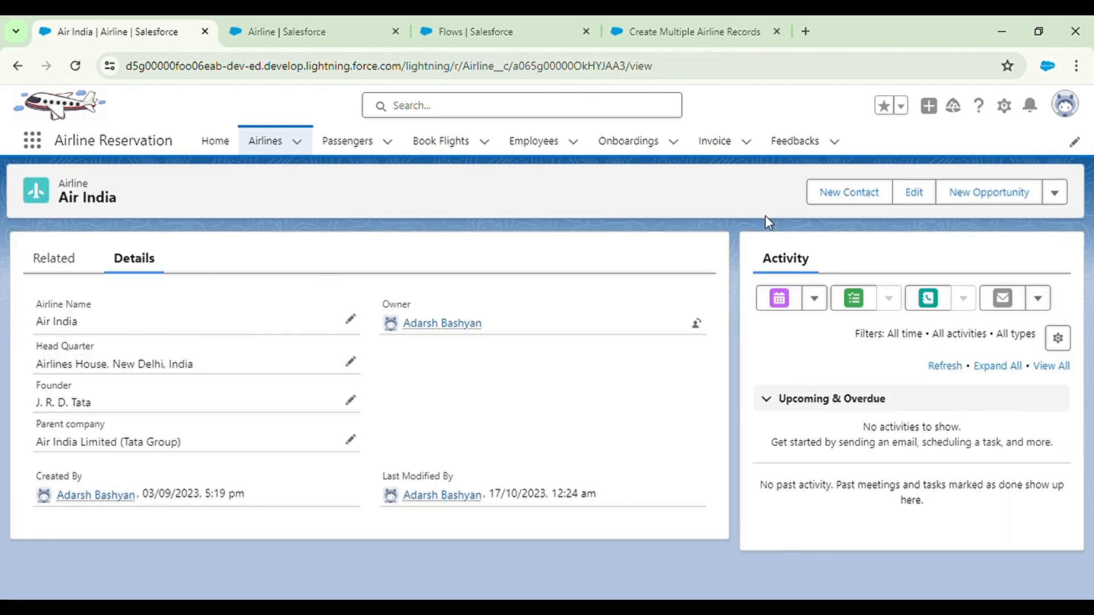
- Return to the Airlines list, and open the Airline object's List View button layout for editing in Setup
{"action": "left_click", "coordinate": [272, 138]}
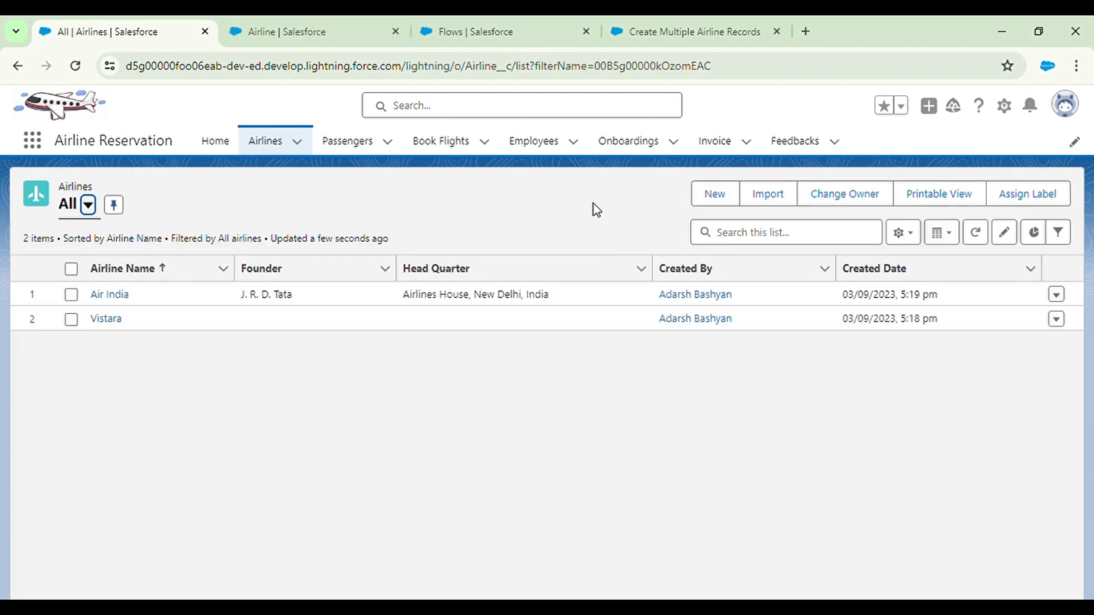
{"action": "left_click", "coordinate": [300, 23]}
{"action": "scroll", "coordinate": [104, 489], "scroll_direction": "down", "scroll_amount": 2}
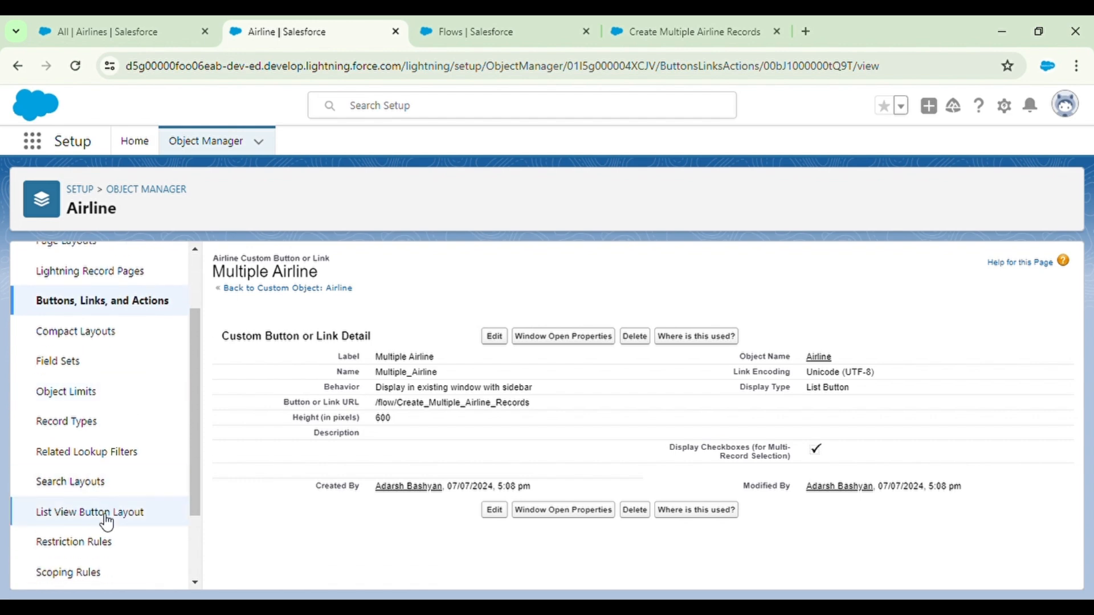
{"action": "left_click", "coordinate": [108, 493]}
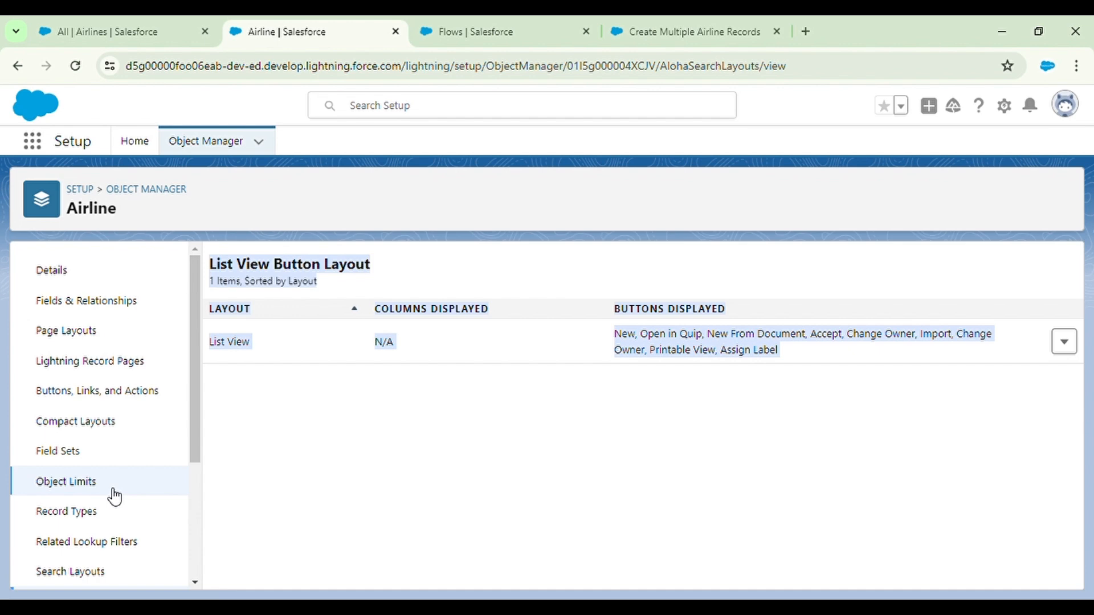
{"action": "left_click", "coordinate": [353, 439]}
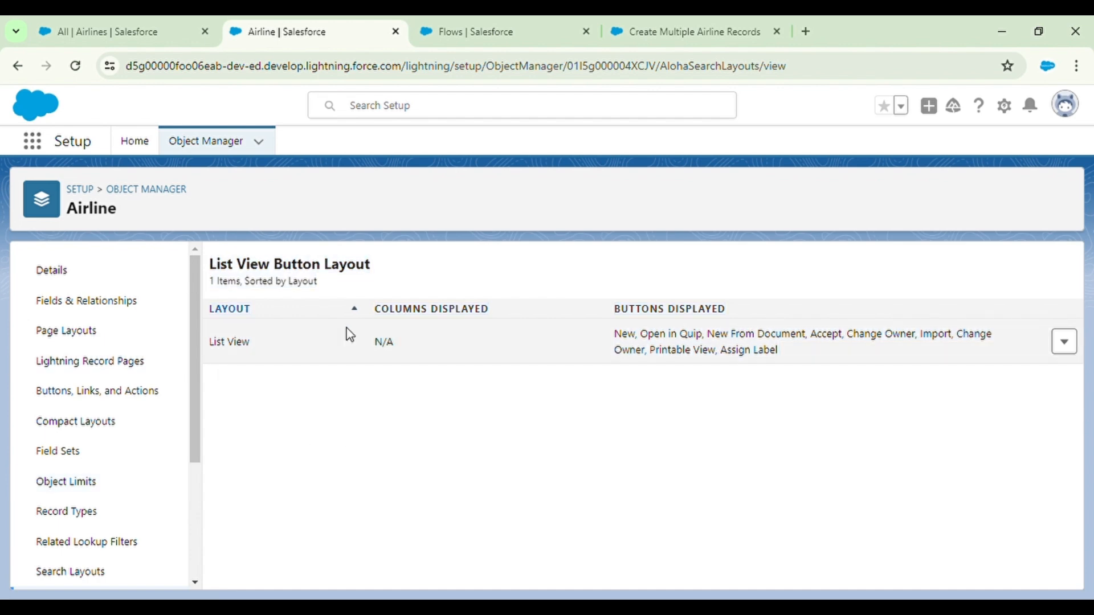
{"action": "left_click", "coordinate": [1064, 341]}
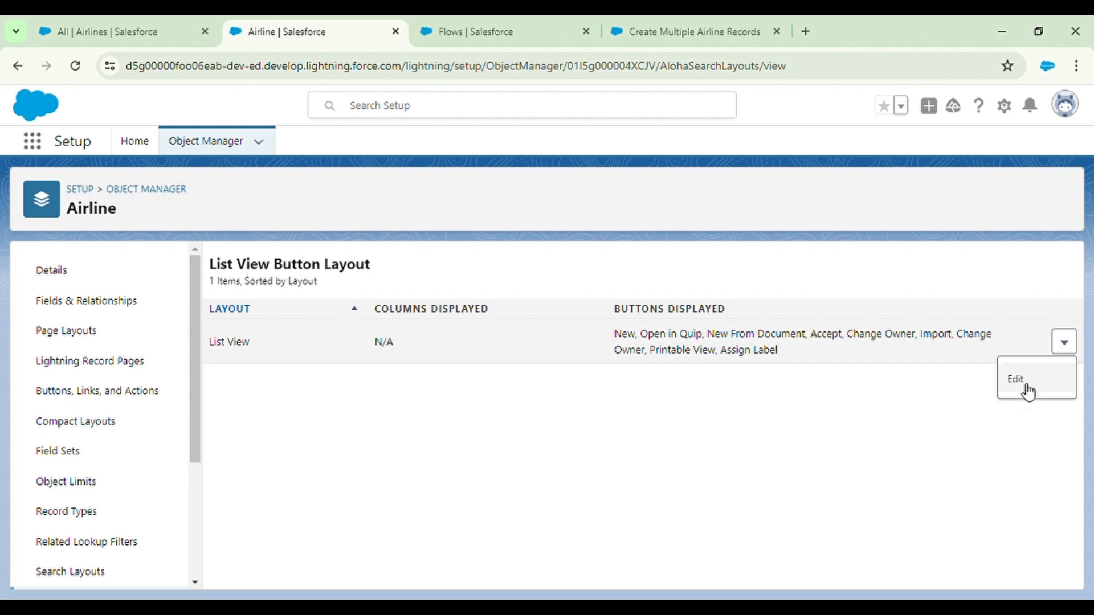
{"action": "left_click", "coordinate": [1027, 388]}
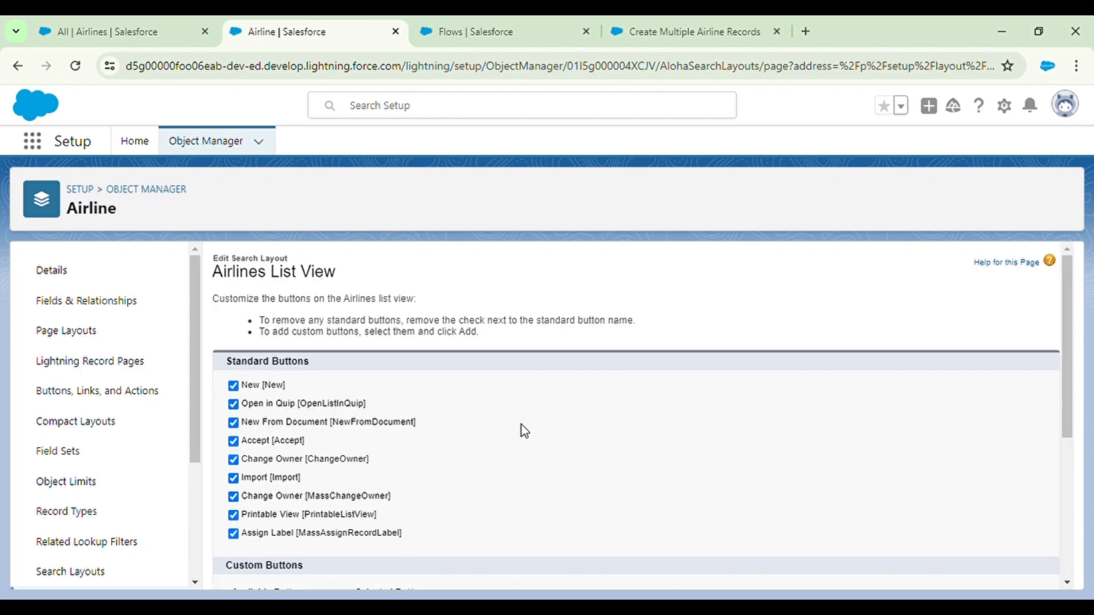
- Add the Multiple Airline custom button to the selected buttons of the Airlines list view and save the layout
{"action": "scroll", "coordinate": [516, 335], "scroll_direction": "down", "scroll_amount": 1}
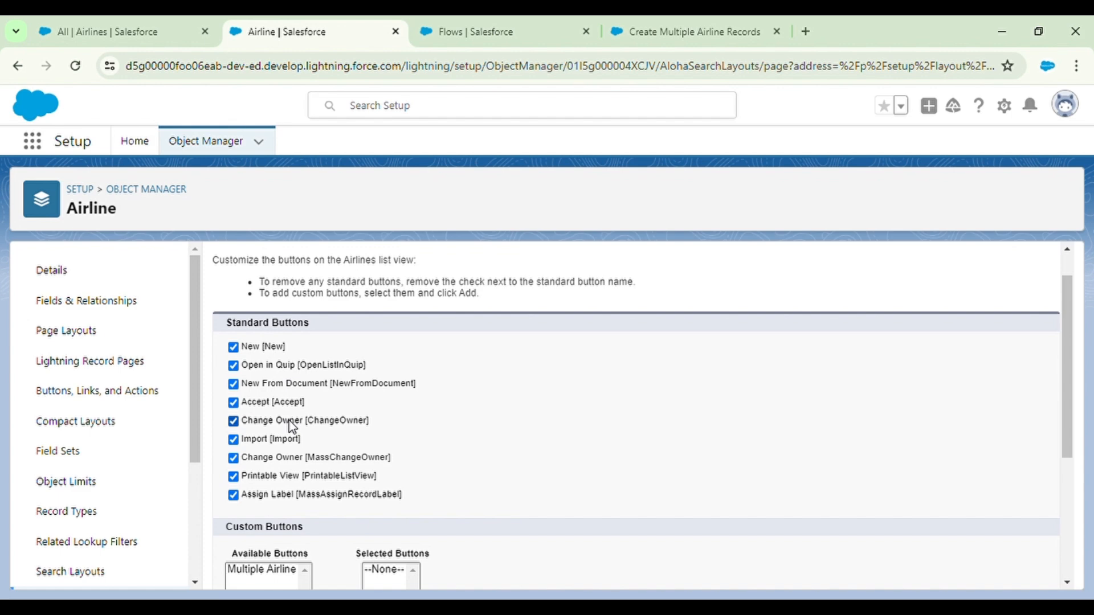
{"action": "scroll", "coordinate": [399, 425], "scroll_direction": "down", "scroll_amount": 2}
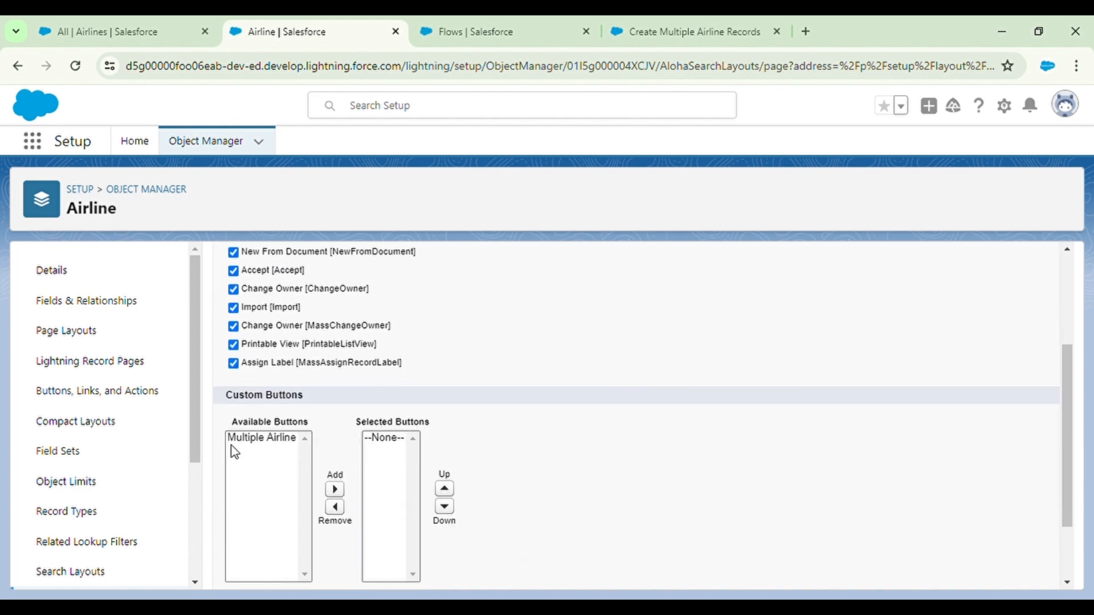
{"action": "left_click", "coordinate": [271, 439]}
{"action": "left_click", "coordinate": [335, 489]}
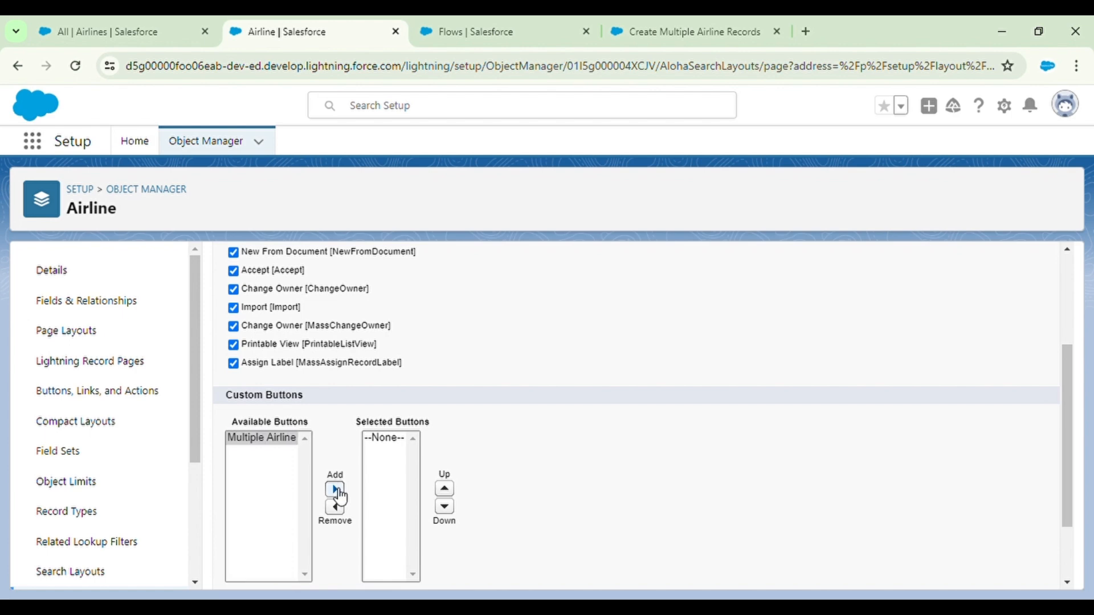
{"action": "scroll", "coordinate": [491, 450], "scroll_direction": "down", "scroll_amount": 2}
{"action": "left_click", "coordinate": [485, 571]}
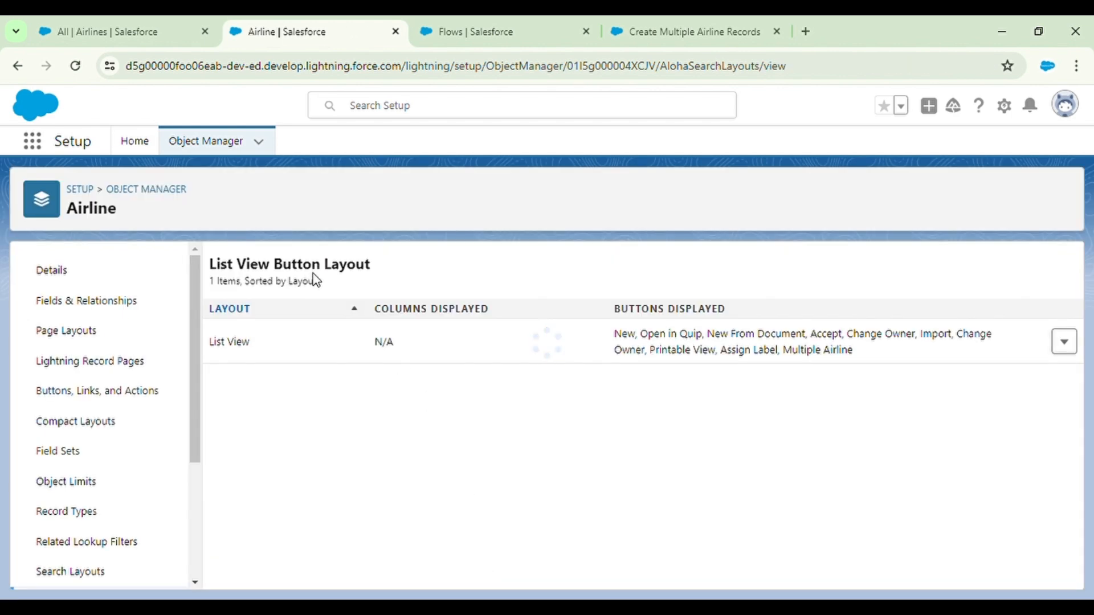
- Reload the Airlines list and launch the flow with its Multiple Airline action
{"action": "left_click", "coordinate": [90, 19]}
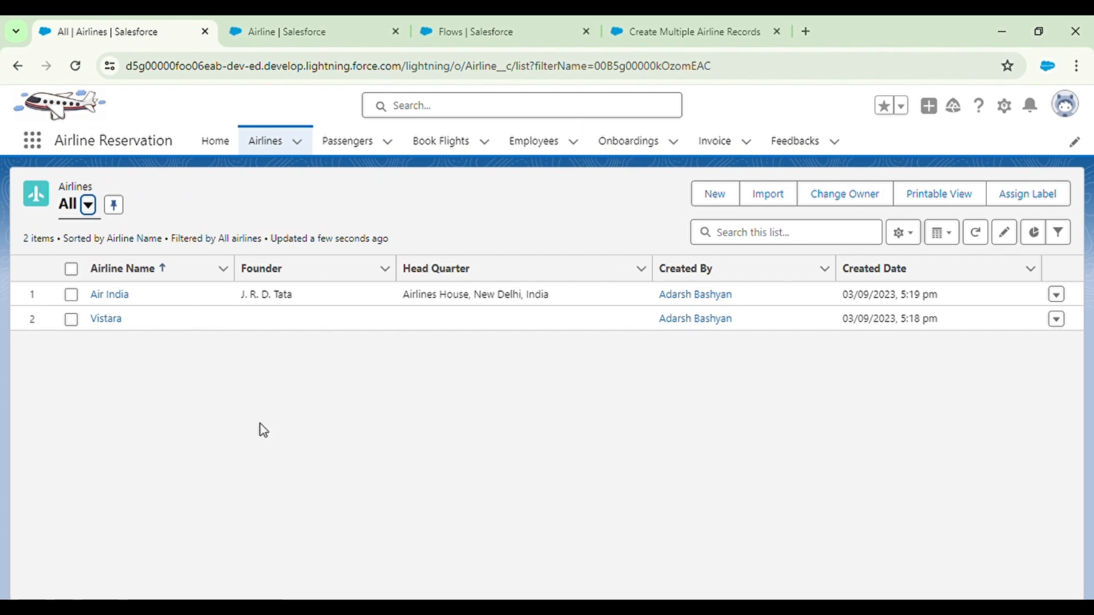
{"action": "key", "text": "F5"}
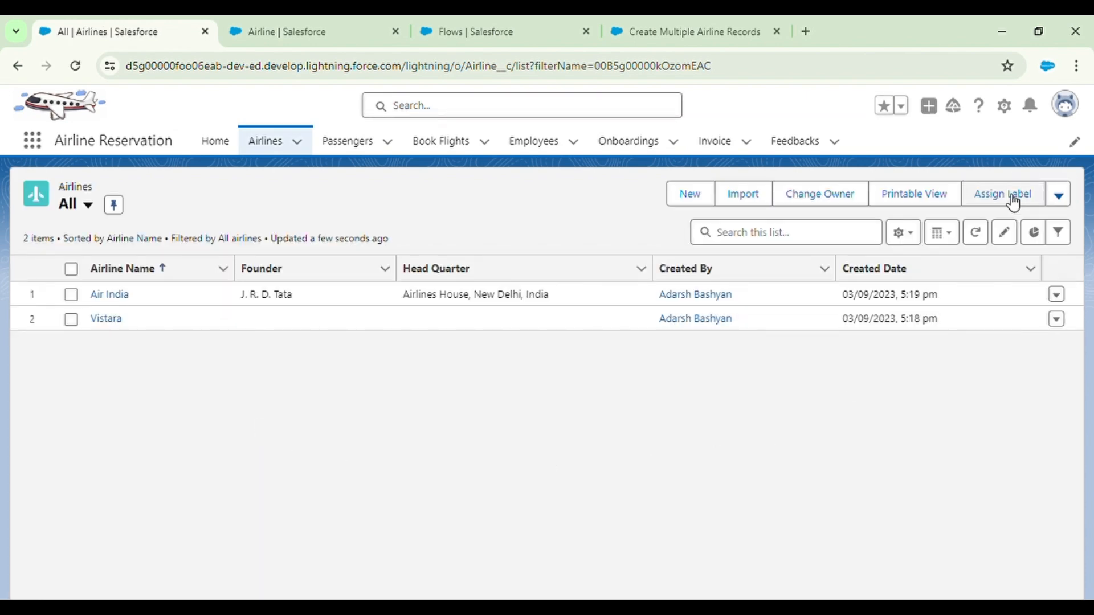
{"action": "left_click", "coordinate": [1070, 201]}
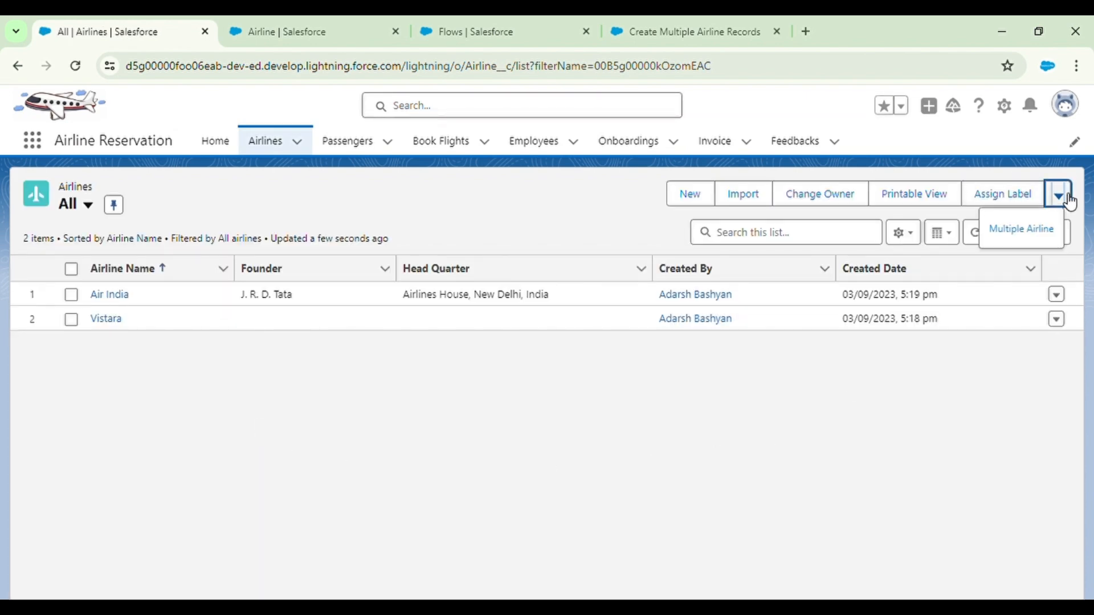
{"action": "left_click", "coordinate": [1029, 236]}
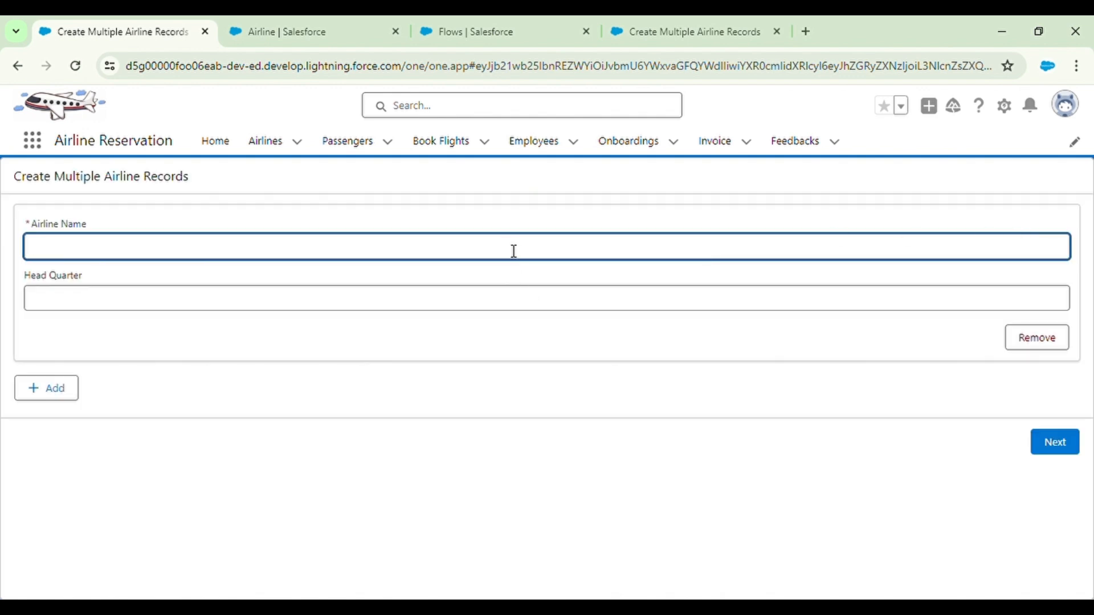
- Fill in the first airline entry with the name IndiGO and head quarter India
{"action": "type", "text": "IndiGO"}
{"action": "left_click", "coordinate": [228, 313]}
{"action": "type", "text": "India"}
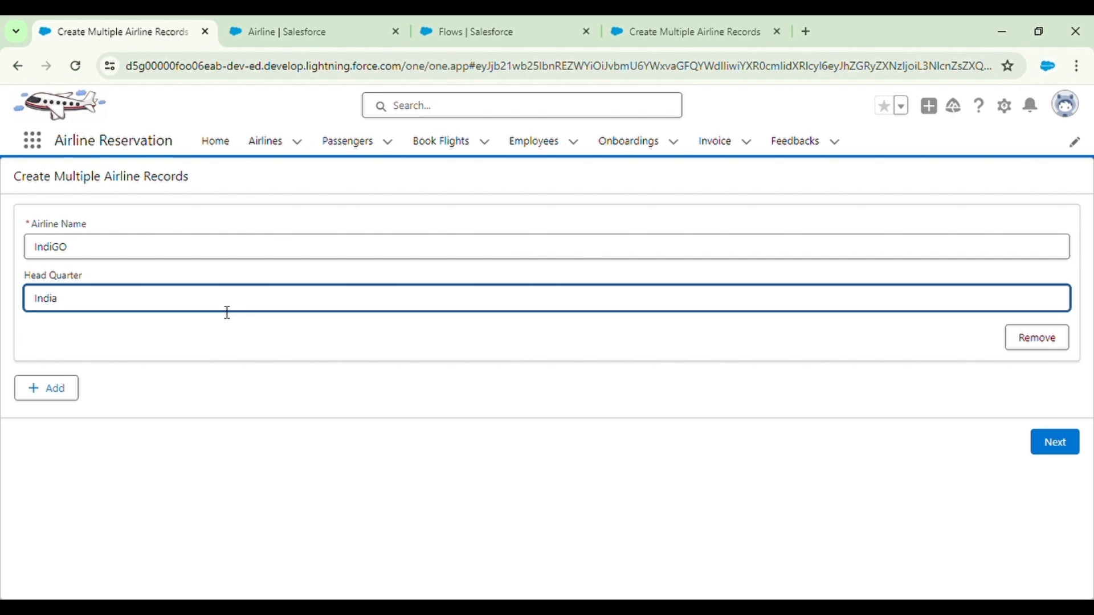
{"action": "left_click", "coordinate": [238, 343]}
- Add a second airline entry with the name Kingfisher and head quarter India
{"action": "left_click", "coordinate": [70, 395]}
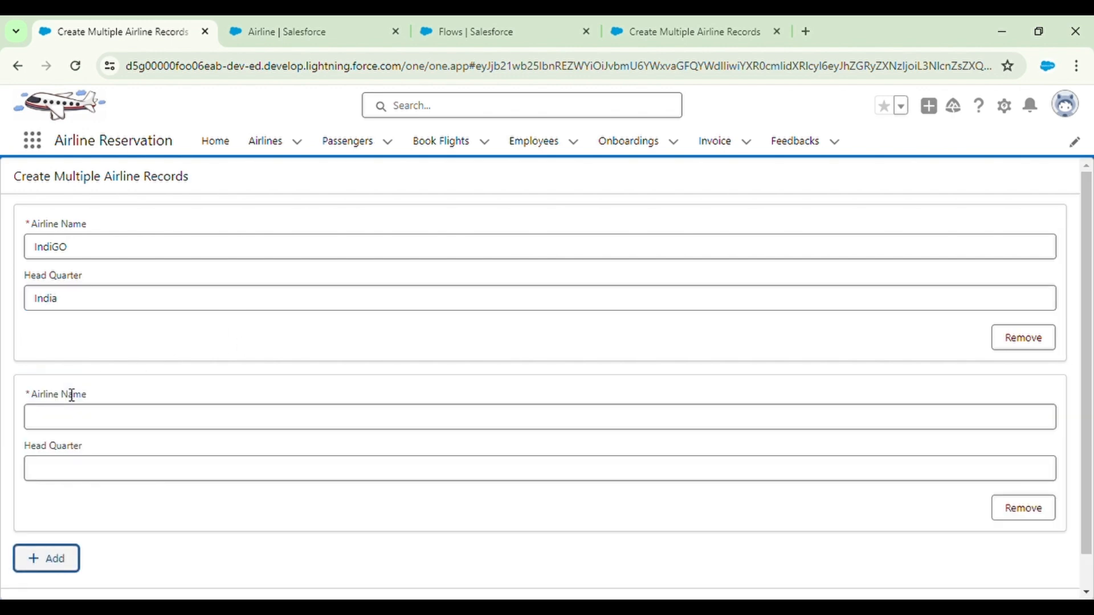
{"action": "scroll", "coordinate": [159, 416], "scroll_direction": "down", "scroll_amount": 1}
{"action": "left_click", "coordinate": [127, 398]}
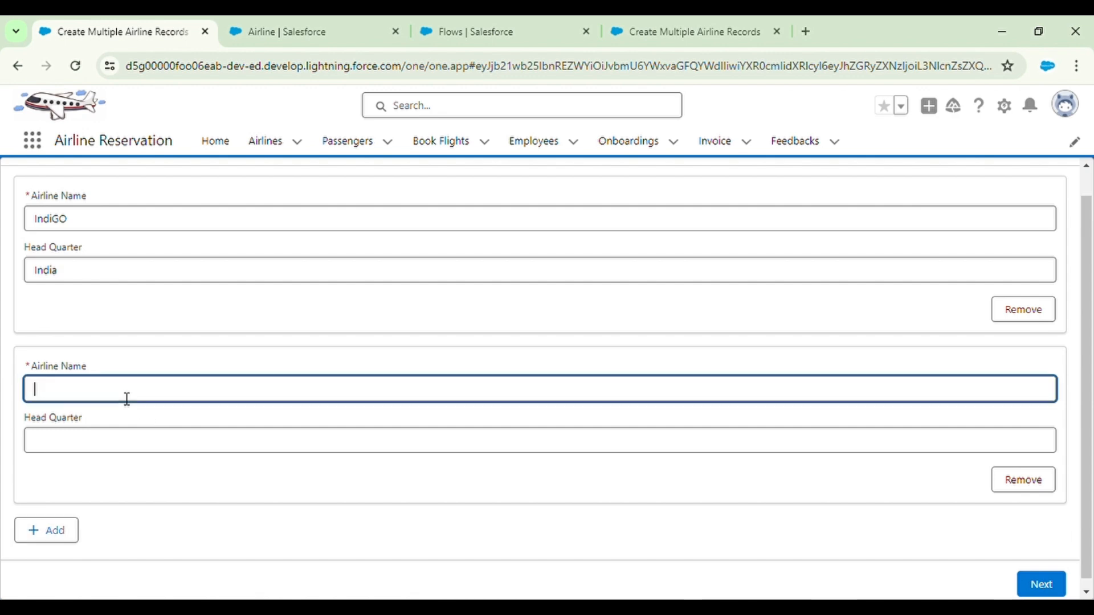
{"action": "type", "text": "Kingfisher"}
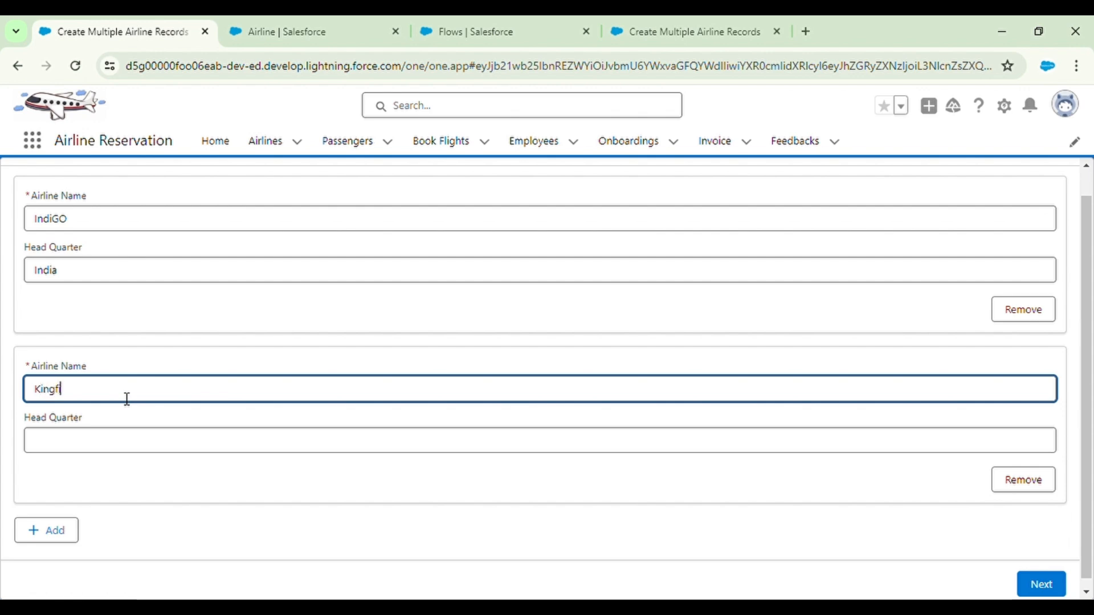
{"action": "left_click", "coordinate": [149, 451]}
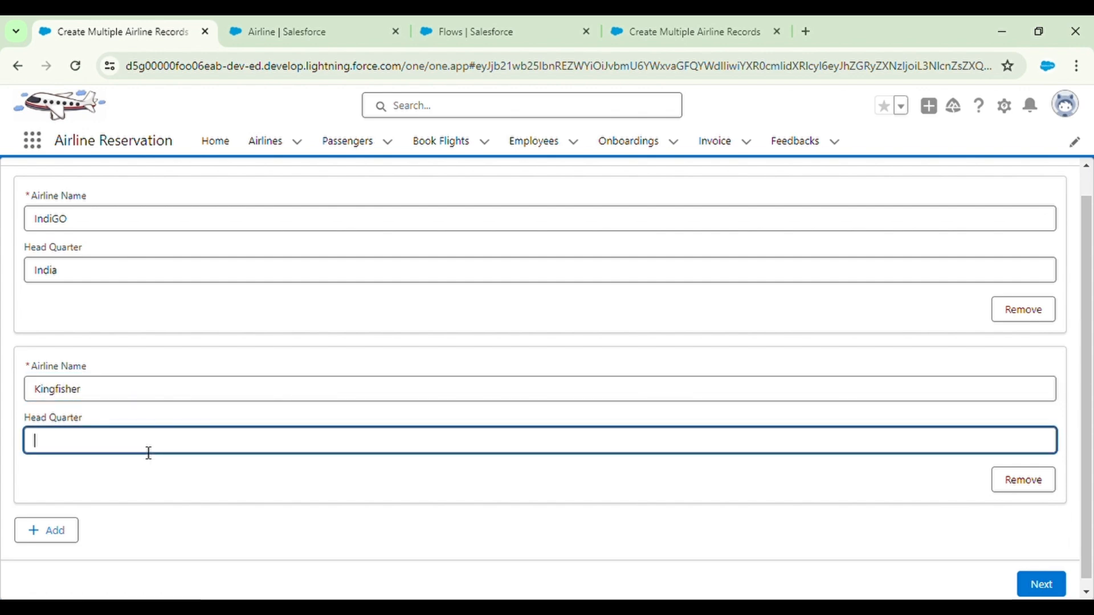
{"action": "type", "text": "India"}
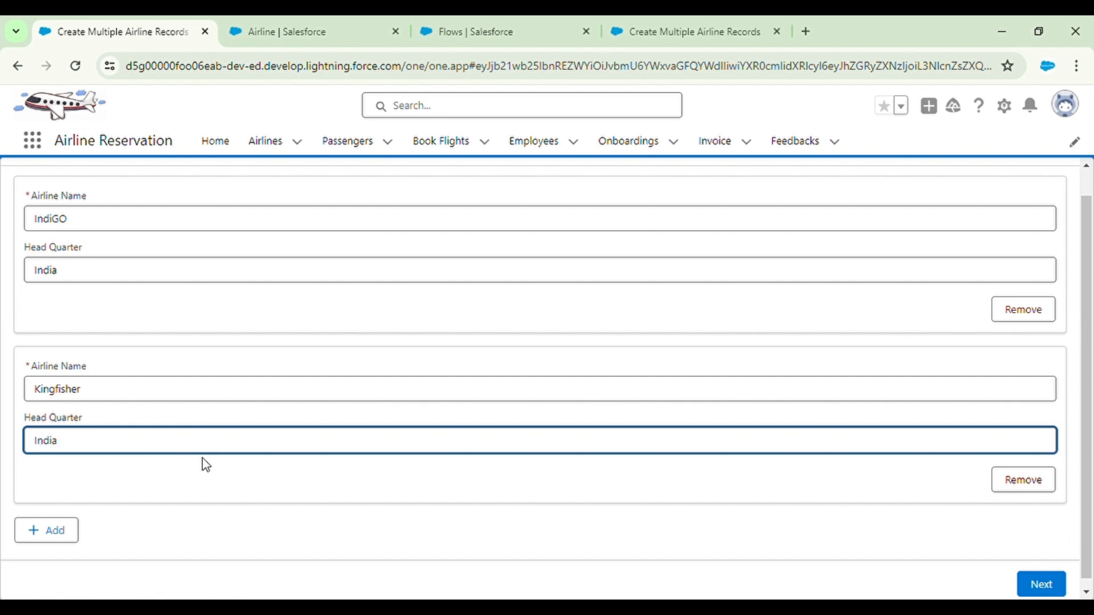
{"action": "left_click", "coordinate": [247, 489]}
- Add a third airline entry with the name American Airline and head quarter America
{"action": "scroll", "coordinate": [247, 488], "scroll_direction": "down", "scroll_amount": 1}
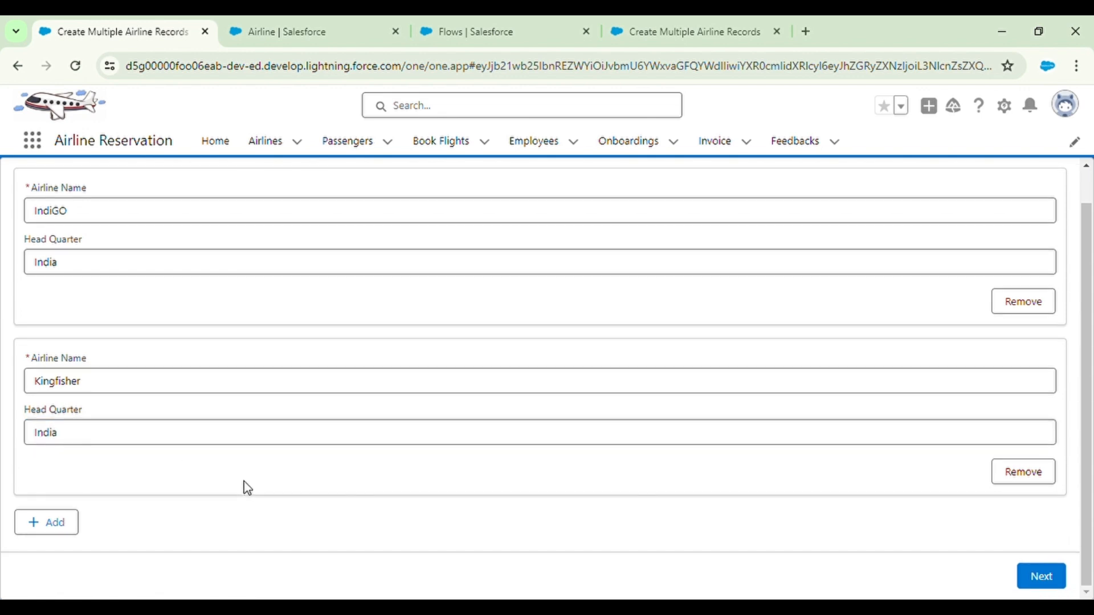
{"action": "left_click", "coordinate": [69, 521]}
{"action": "scroll", "coordinate": [268, 476], "scroll_direction": "down", "scroll_amount": 2}
{"action": "left_click", "coordinate": [176, 473]}
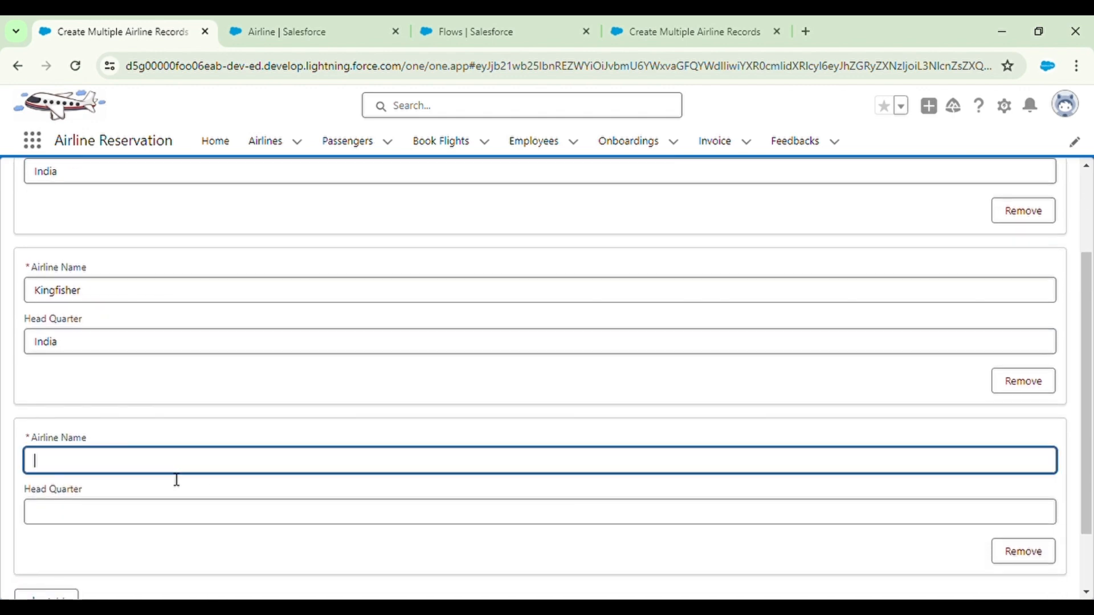
{"action": "type", "text": "American Airline"}
{"action": "left_click", "coordinate": [182, 512]}
{"action": "type", "text": "Amera"}
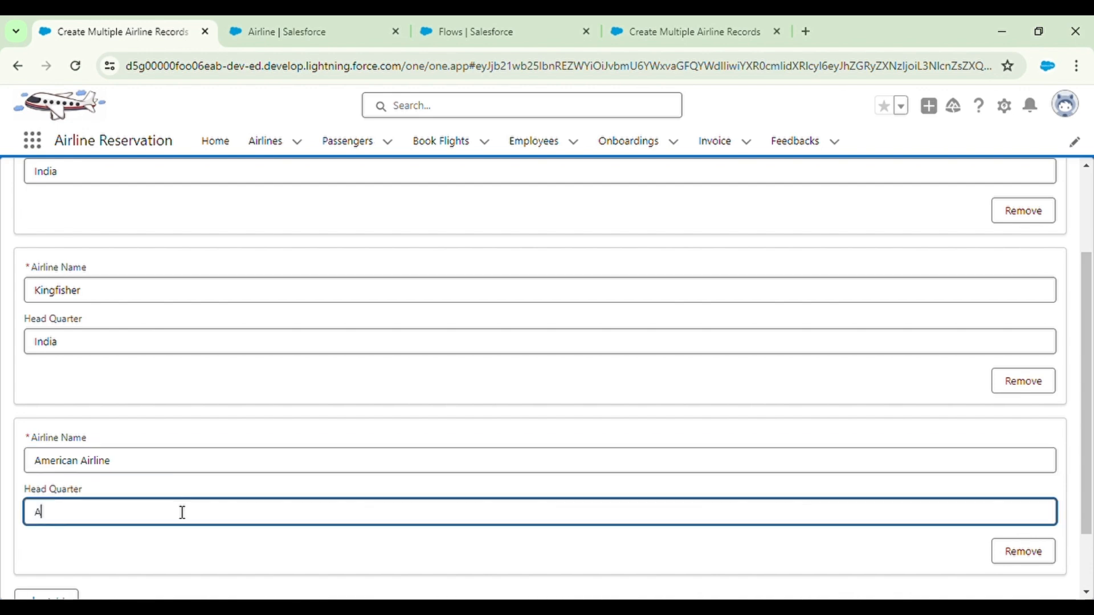
{"action": "type", "text": "i"}
{"action": "key", "text": "BackSpace"}
{"action": "key", "text": "BackSpace"}
{"action": "key", "text": "BackSpace"}
{"action": "type", "text": "rica"}
{"action": "left_click", "coordinate": [395, 431]}
{"action": "scroll", "coordinate": [490, 494], "scroll_direction": "down", "scroll_amount": 2}
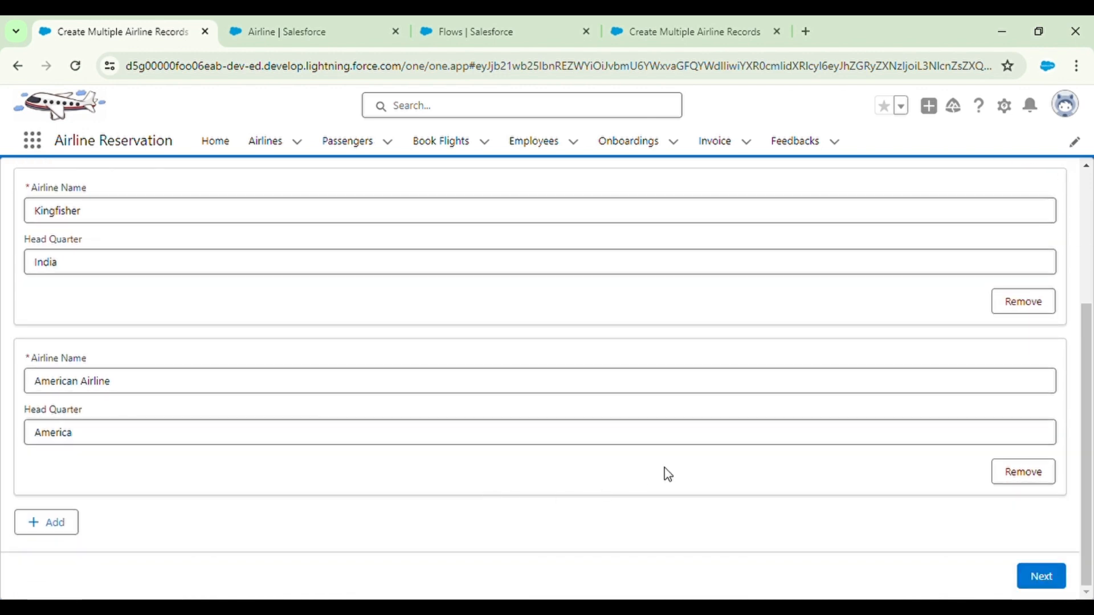
- Submit the three airline entries and open the Airlines list to check the created records
{"action": "scroll", "coordinate": [666, 472], "scroll_direction": "up", "scroll_amount": 4}
{"action": "scroll", "coordinate": [874, 488], "scroll_direction": "down", "scroll_amount": 4}
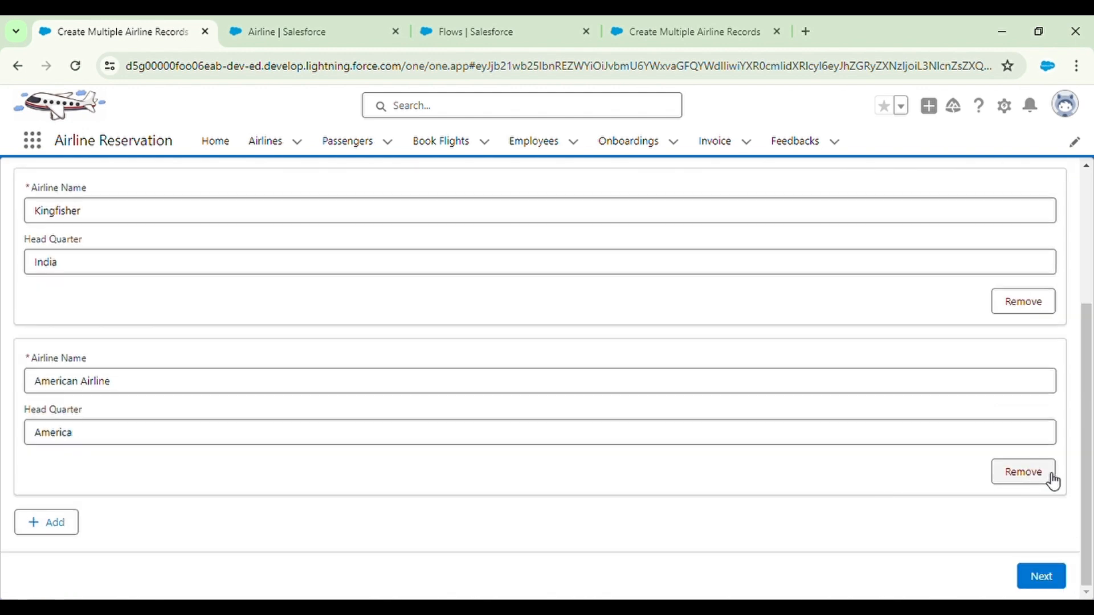
{"action": "left_click", "coordinate": [1054, 577]}
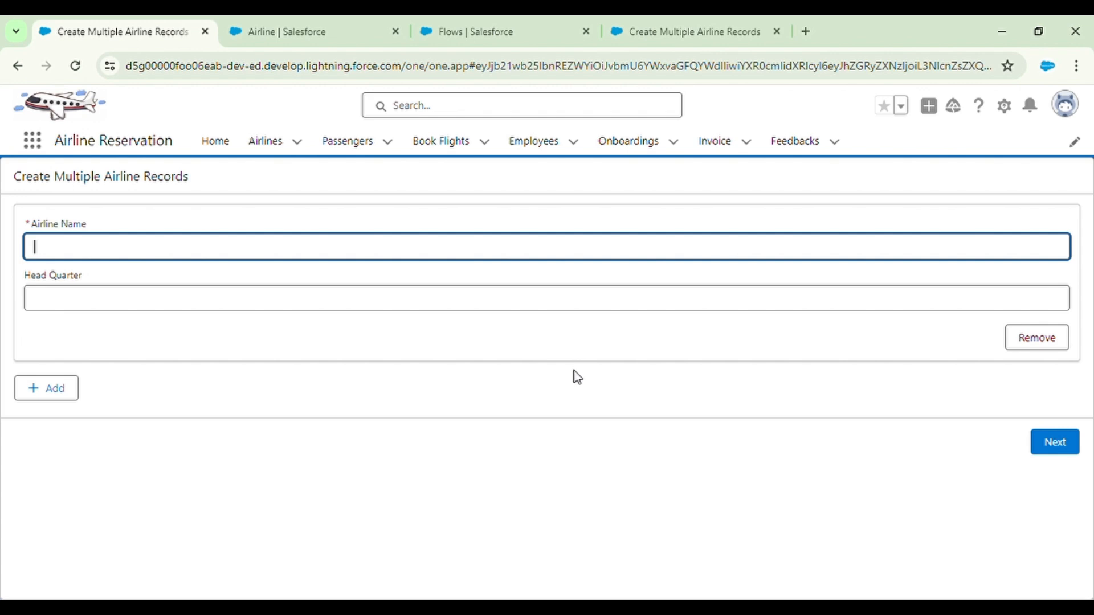
{"action": "left_click", "coordinate": [276, 149]}
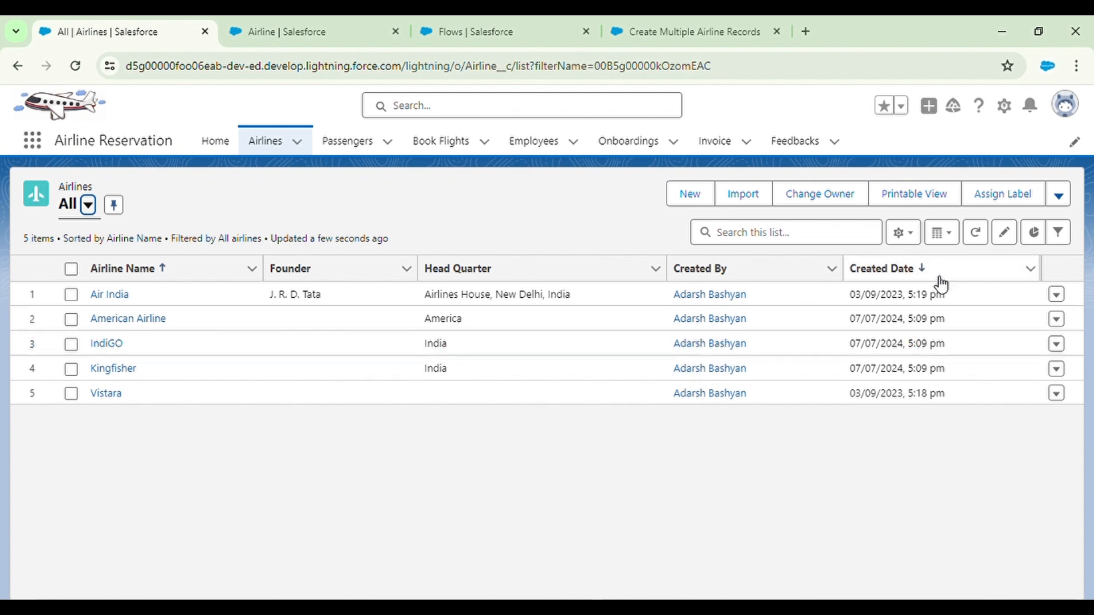
- Launch Multiple Airline again from the Airlines list and name two entries Qatar Airline and France Airline
{"action": "left_click", "coordinate": [1063, 199]}
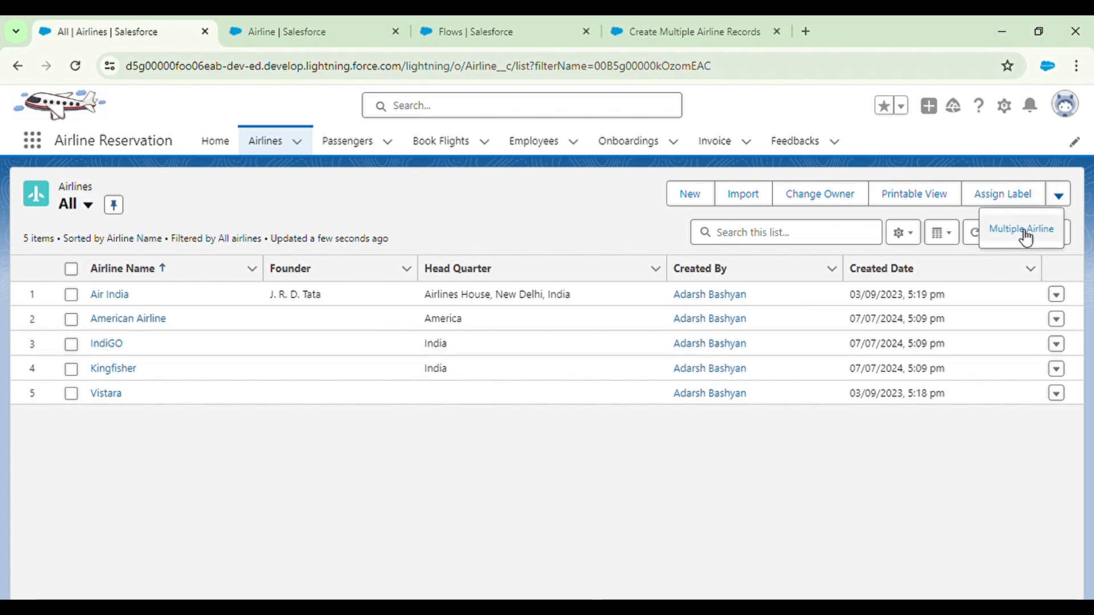
{"action": "left_click", "coordinate": [1027, 235]}
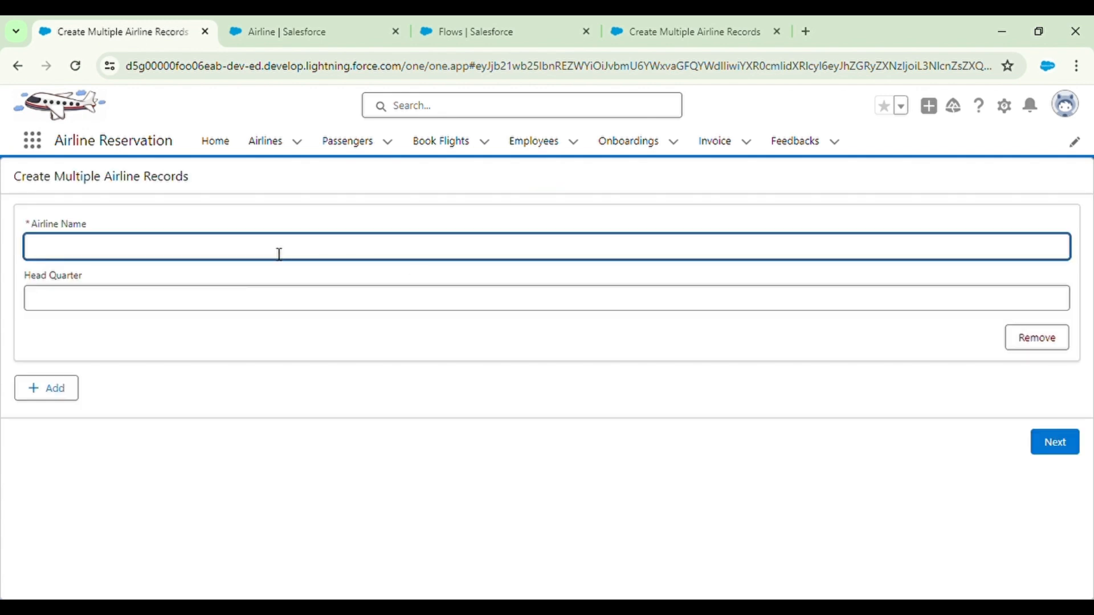
{"action": "type", "text": "Qatar Airline"}
{"action": "left_click", "coordinate": [63, 392]}
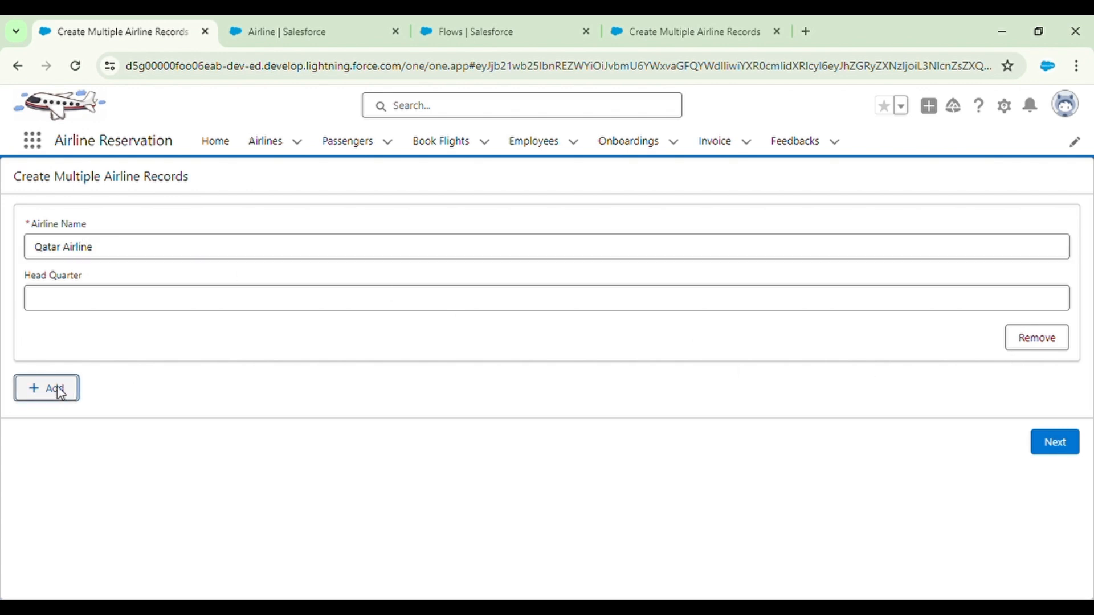
{"action": "left_click", "coordinate": [164, 424]}
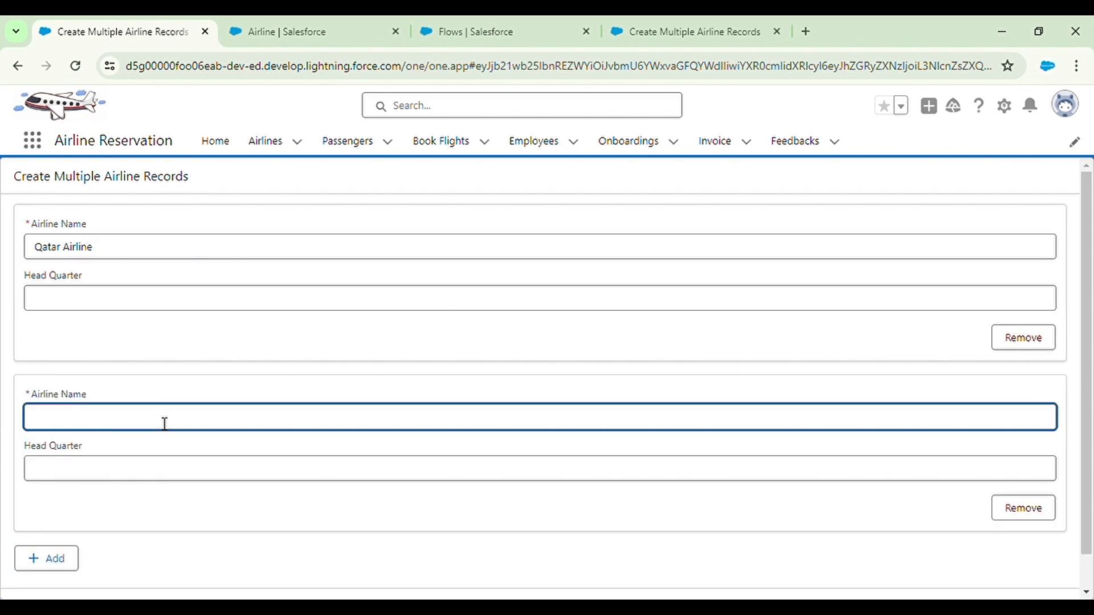
{"action": "type", "text": "France Airline"}
- Set the head quarter to Qatar for Qatar Airline and France for France Airline, and submit the entries
{"action": "left_click", "coordinate": [135, 306]}
{"action": "type", "text": "Qatar"}
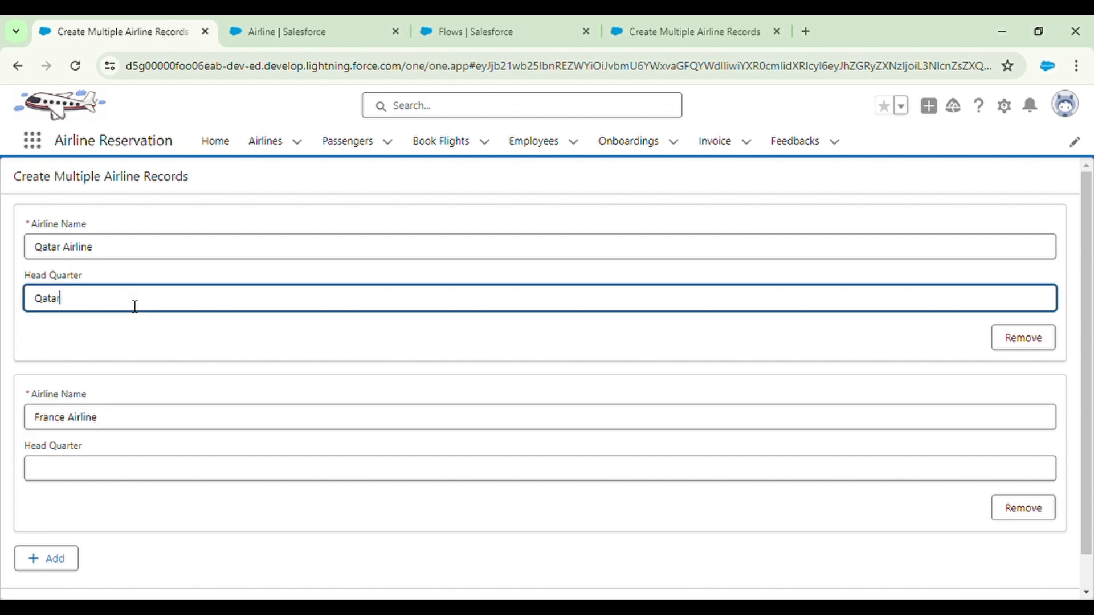
{"action": "left_click", "coordinate": [105, 483]}
{"action": "type", "text": "France"}
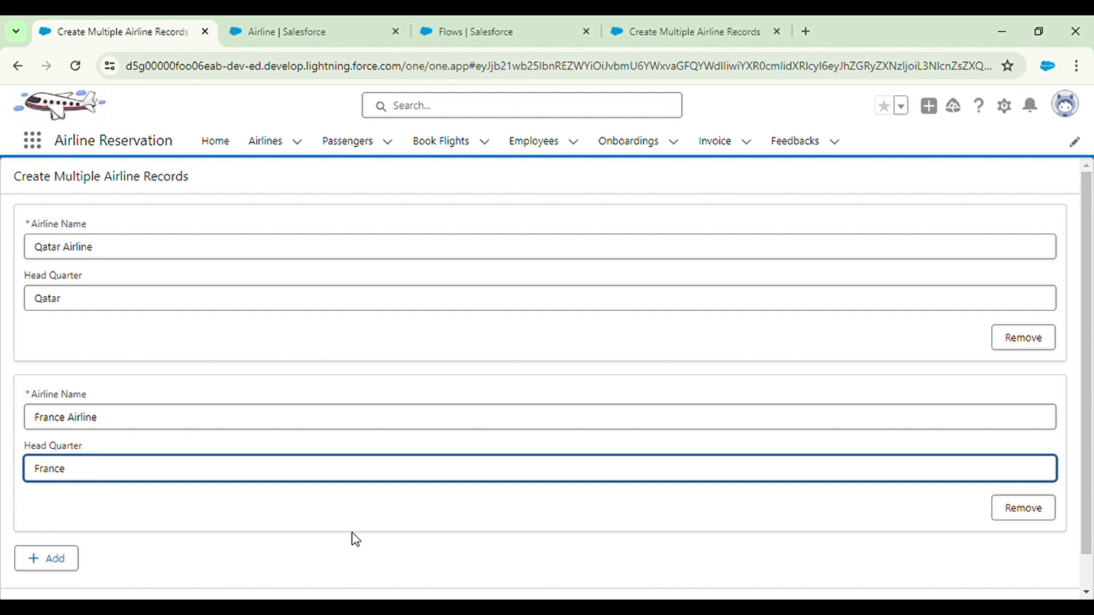
{"action": "scroll", "coordinate": [798, 550], "scroll_direction": "down", "scroll_amount": 1}
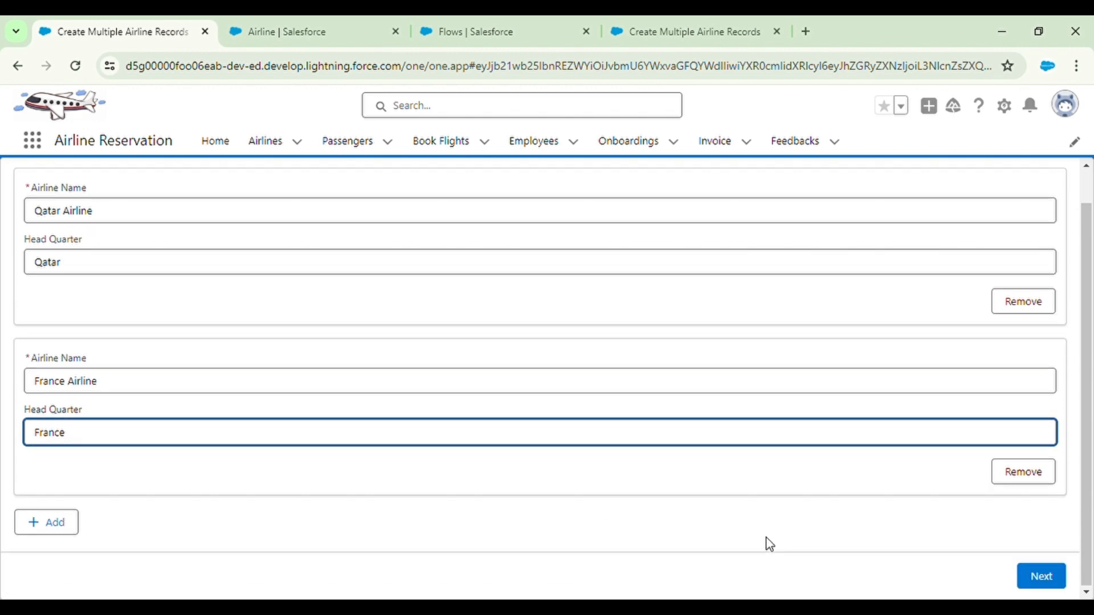
{"action": "left_click", "coordinate": [1052, 579]}
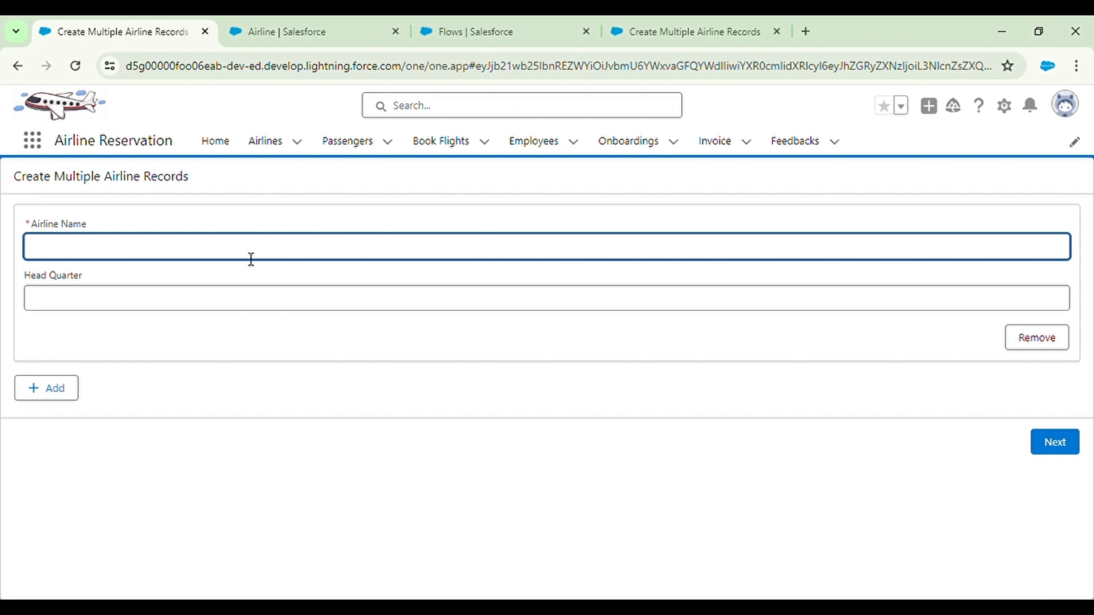
- Open the Airlines list to check the new records, and append ?retURL= to the Multiple Airline custom button's URL
{"action": "left_click", "coordinate": [268, 149]}
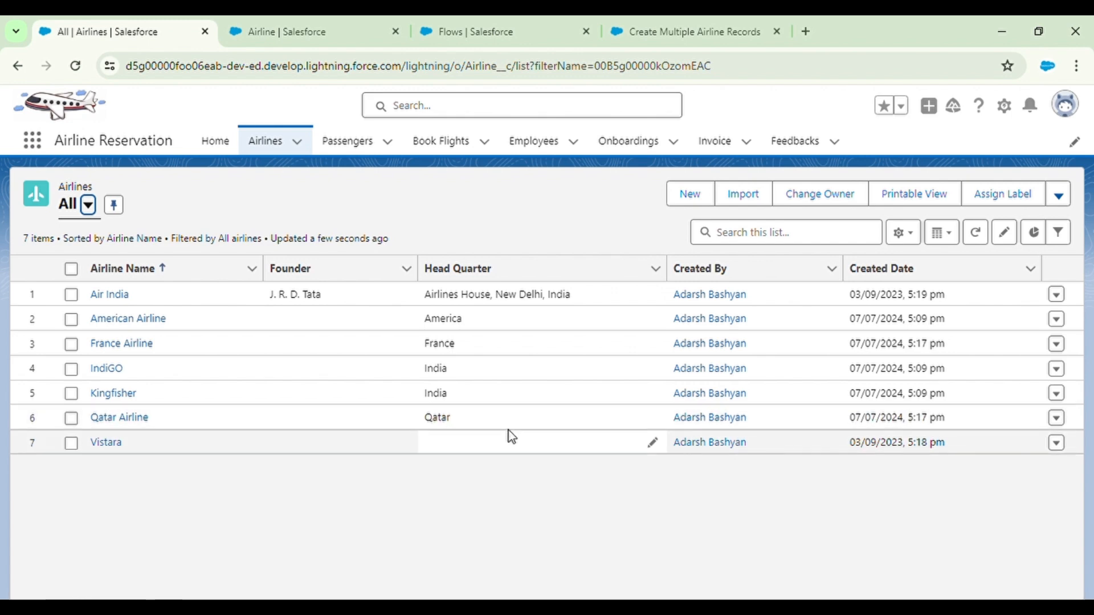
{"action": "left_click", "coordinate": [260, 25]}
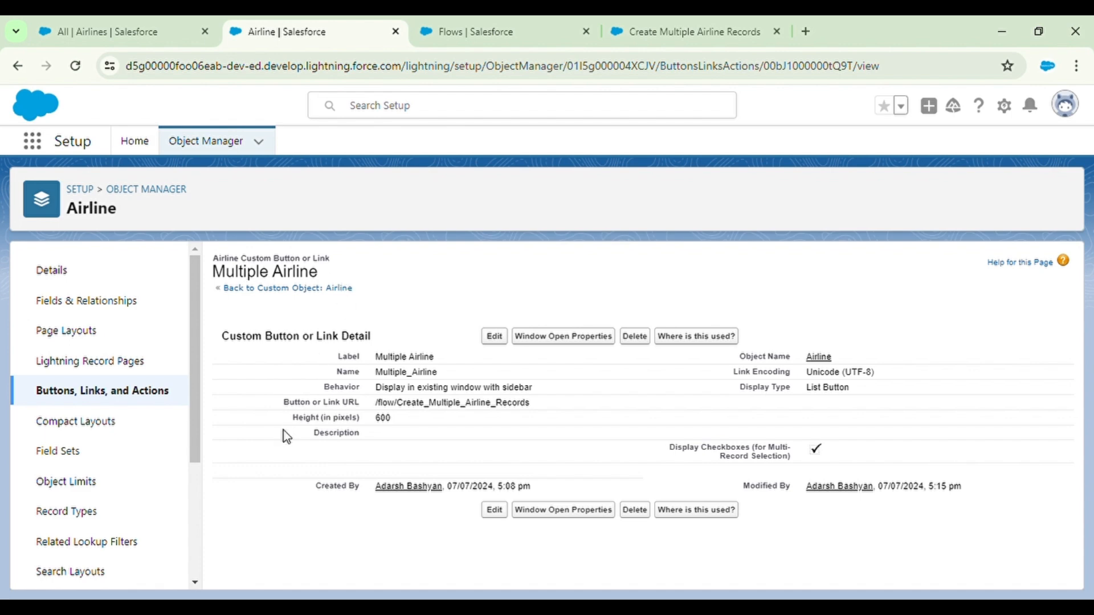
{"action": "left_click", "coordinate": [495, 338]}
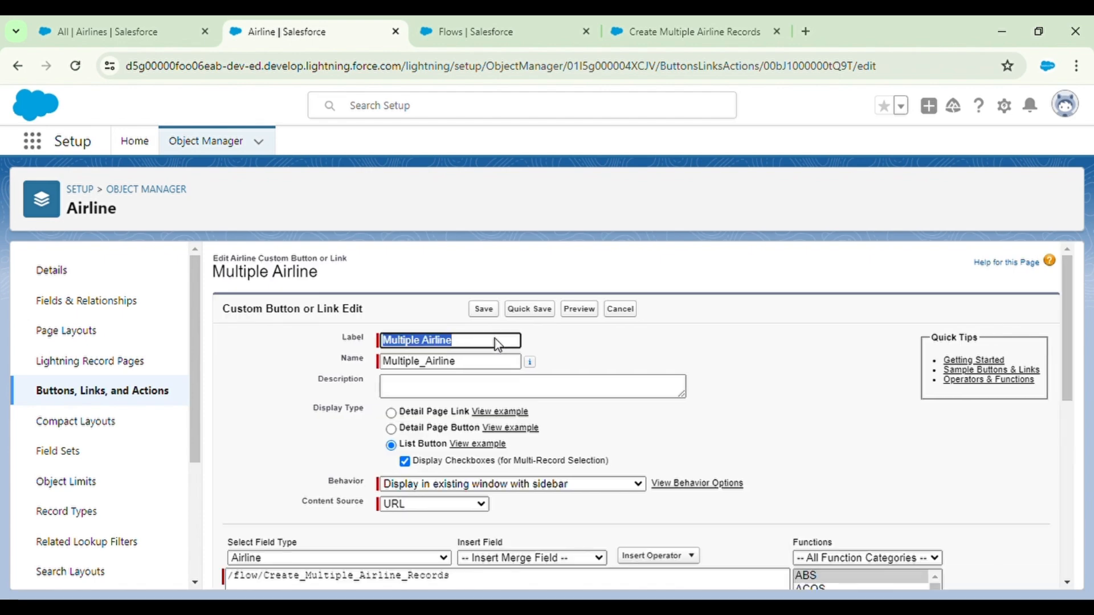
{"action": "left_click", "coordinate": [680, 347]}
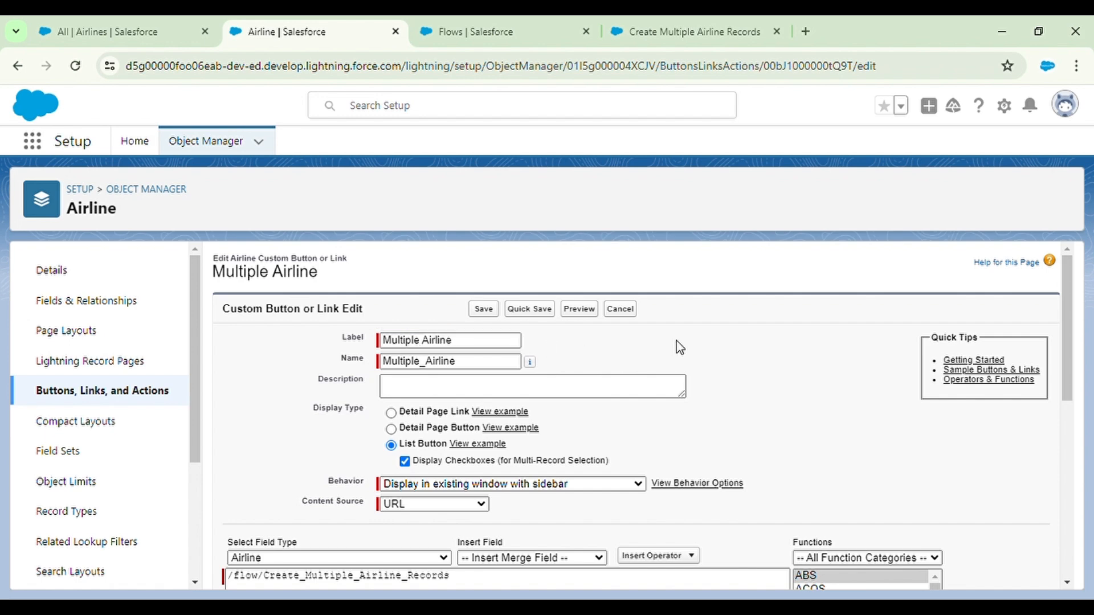
{"action": "scroll", "coordinate": [576, 405], "scroll_direction": "down", "scroll_amount": 3}
{"action": "left_click", "coordinate": [471, 430]}
{"action": "type", "text": "?retURL="}
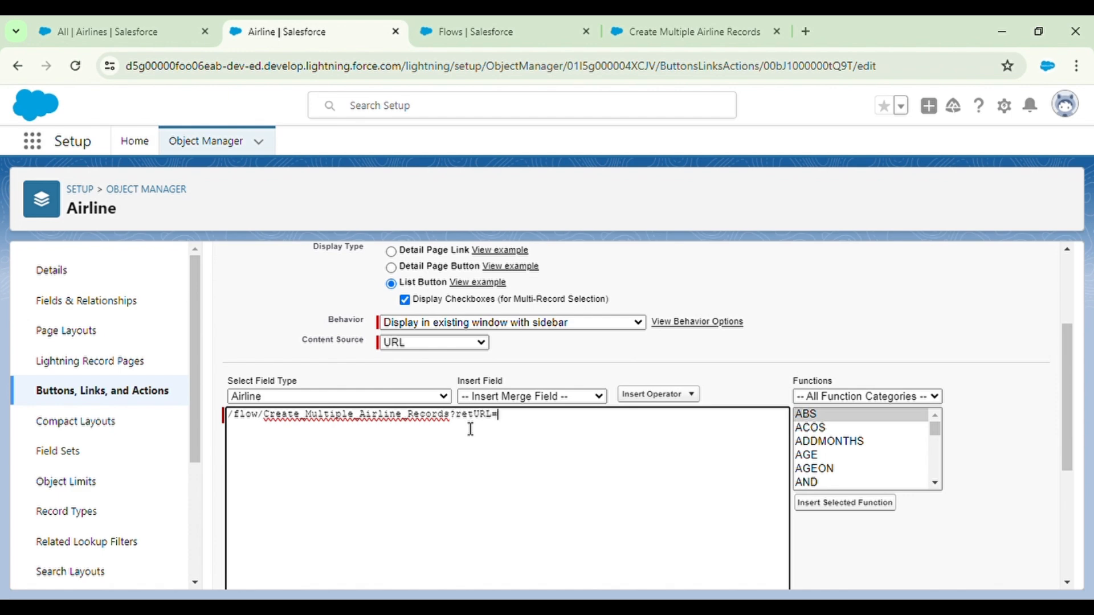
- Copy the All Airlines list view's full address as the retURL value in the Multiple Airline button's URL and save the button
{"action": "left_click", "coordinate": [129, 22]}
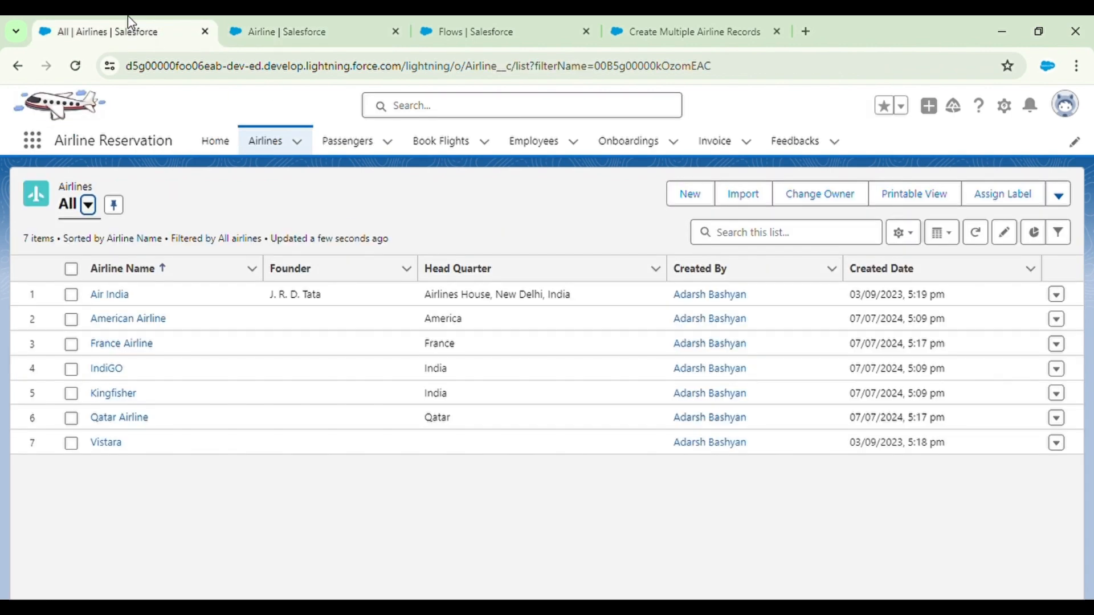
{"action": "left_click", "coordinate": [530, 77]}
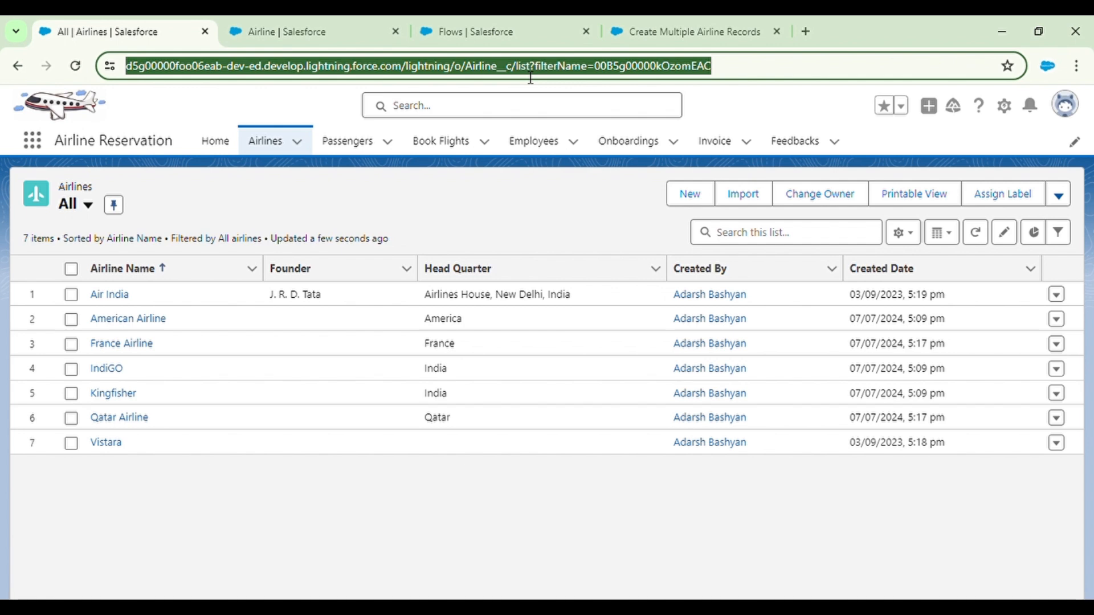
{"action": "left_click", "coordinate": [278, 30]}
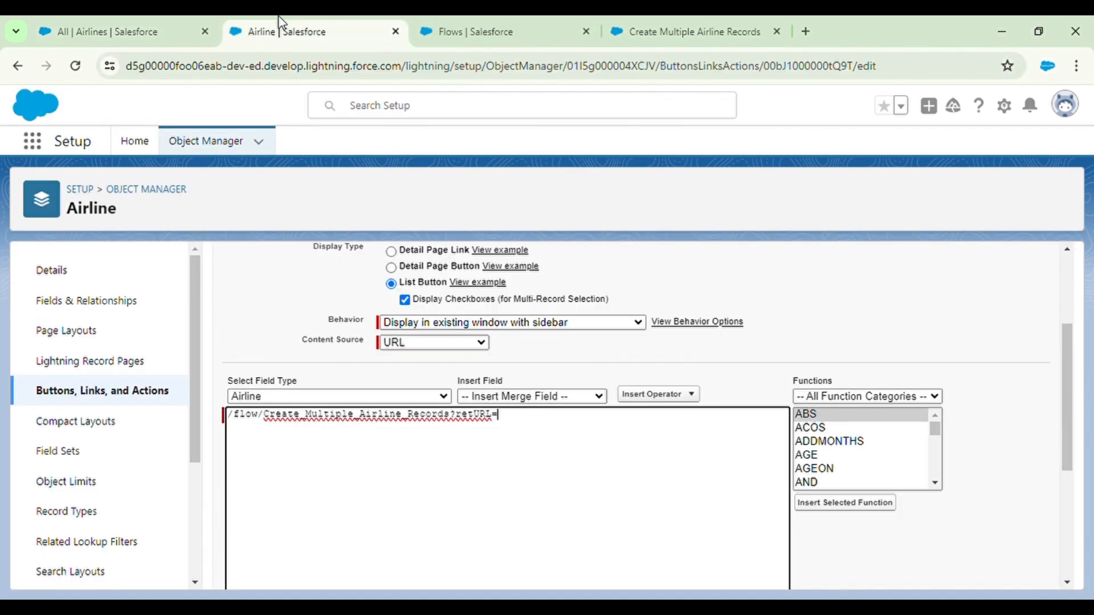
{"action": "type", "text": "https://d5g00000foo06eab-dev-ed.develop.lightning.force.com/lightning/o/Airline__c/list?filterName=00B5g00000k0zomEAC"}
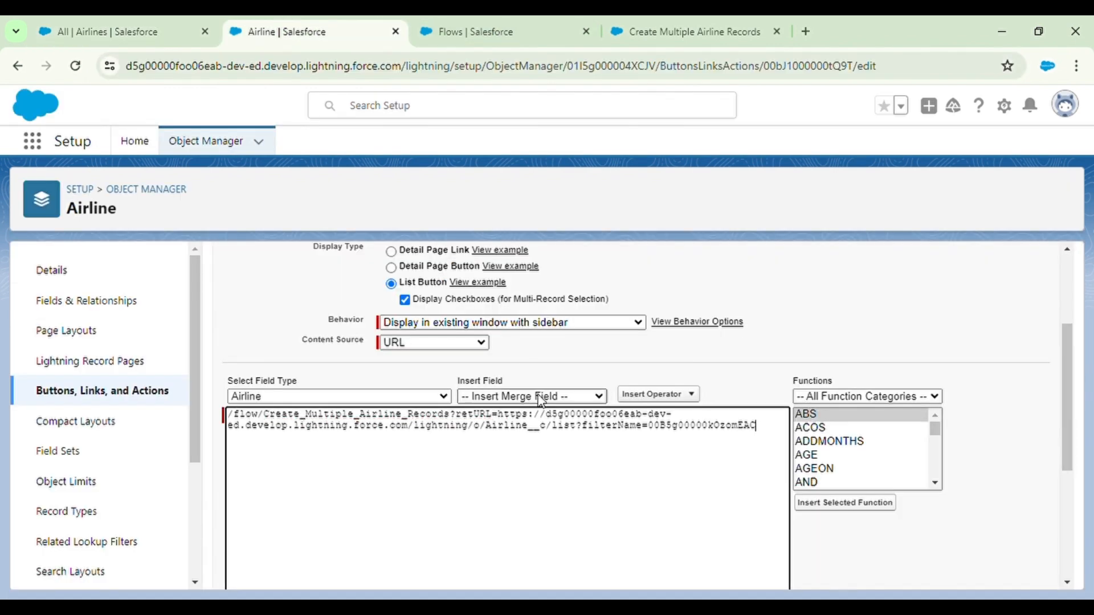
{"action": "scroll", "coordinate": [516, 502], "scroll_direction": "up", "scroll_amount": 3}
{"action": "left_click", "coordinate": [487, 309]}
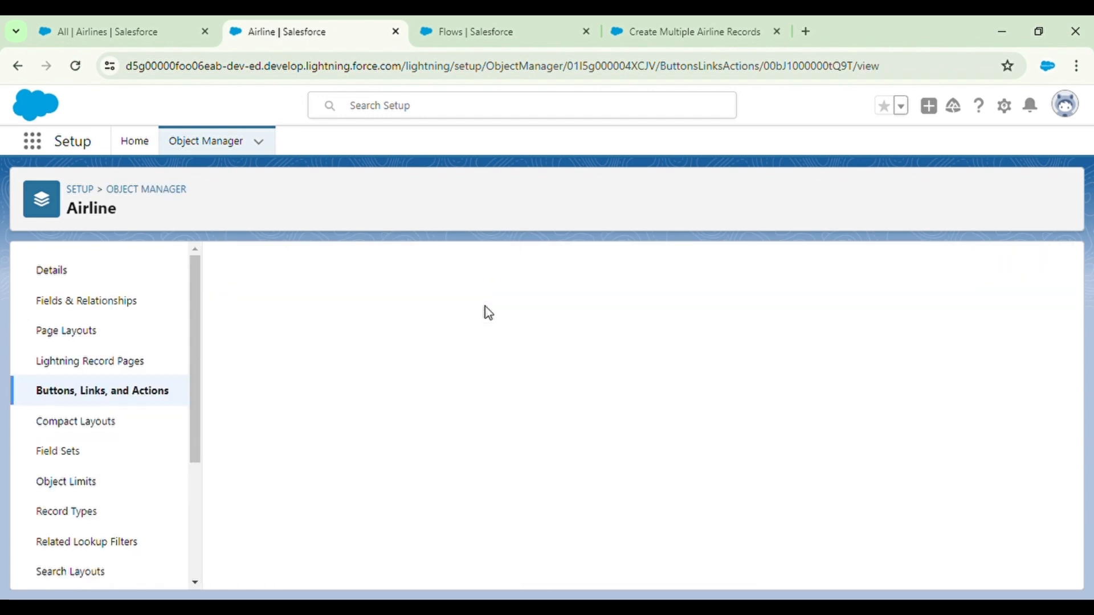
- Reload the Airlines list, launch Multiple Airline, and fill the first entry with the name UK Airline and head quarter UK
{"action": "left_click", "coordinate": [139, 16]}
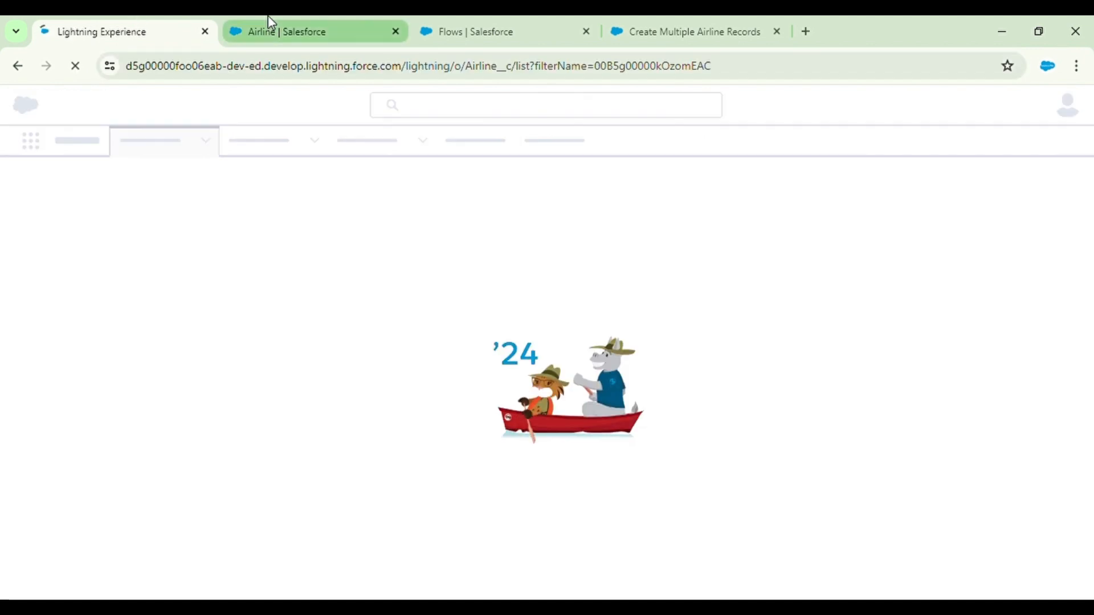
{"action": "left_click", "coordinate": [268, 17]}
{"action": "left_click", "coordinate": [161, 22]}
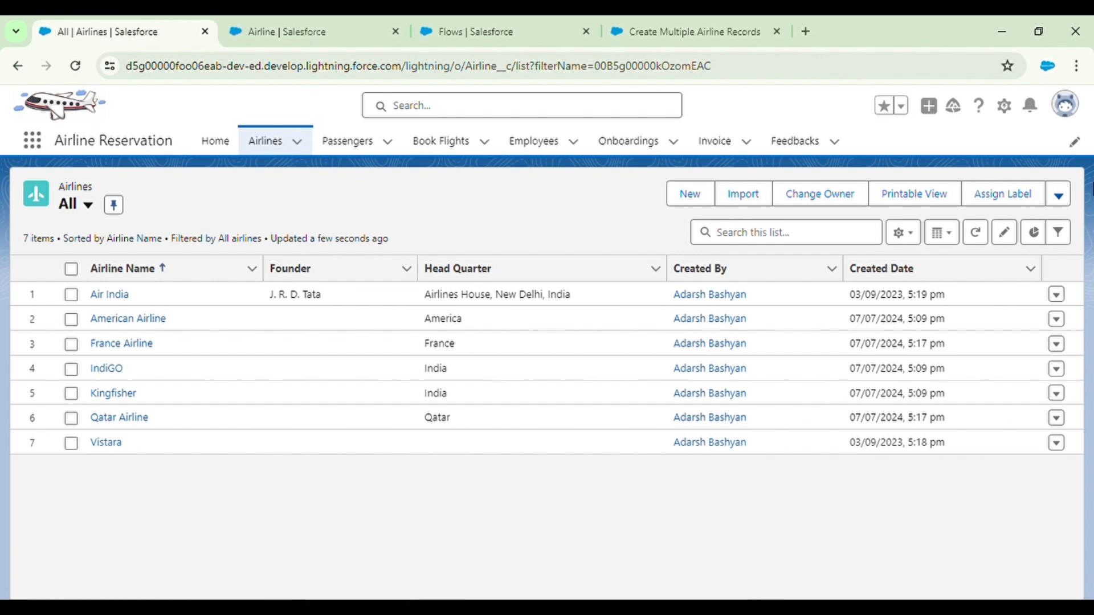
{"action": "left_click", "coordinate": [1061, 199]}
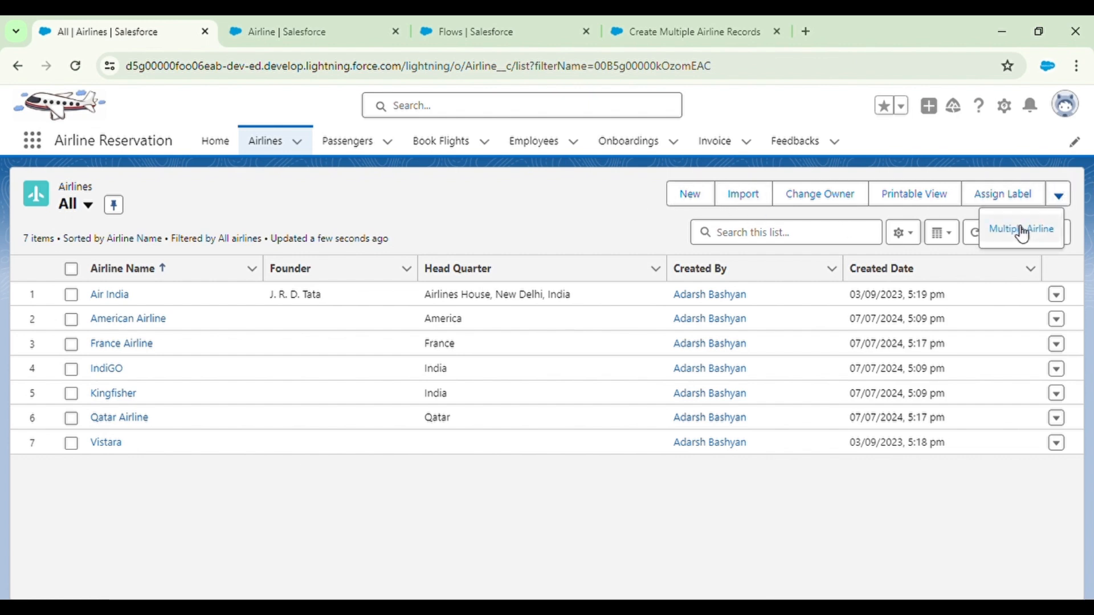
{"action": "left_click", "coordinate": [1020, 231]}
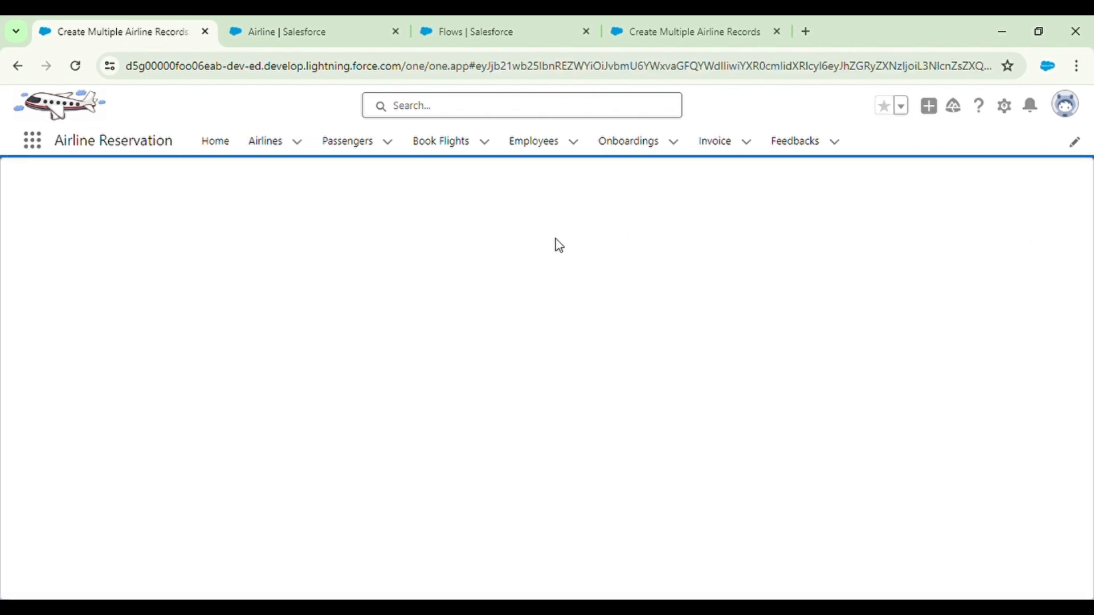
{"action": "type", "text": "UK Airline"}
{"action": "left_click", "coordinate": [313, 310]}
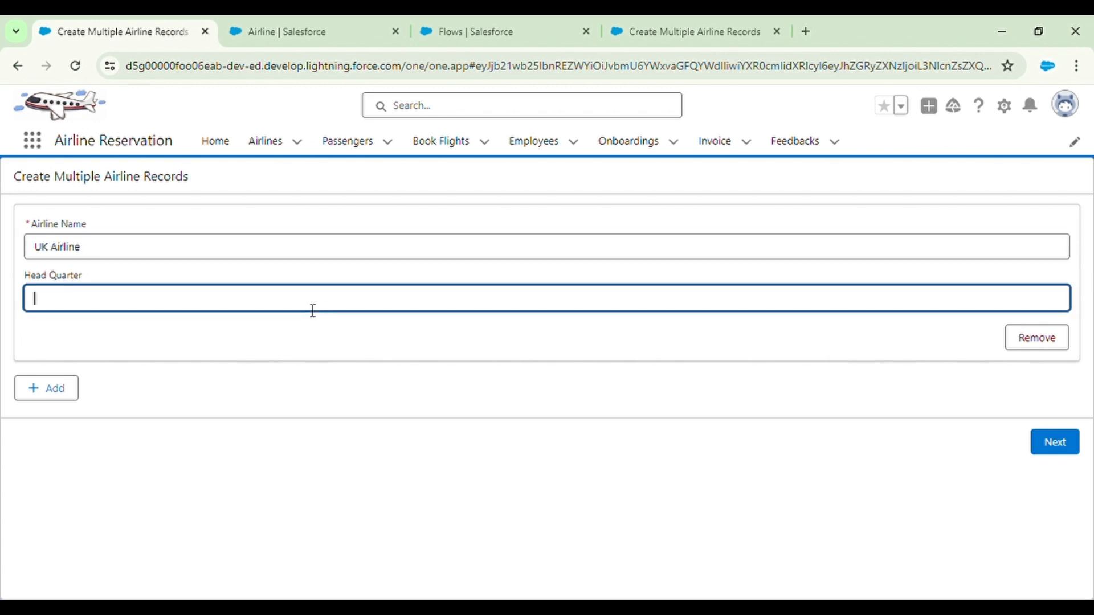
{"action": "type", "text": "UK"}
- Add a second airline entry with the name Bhutan Airway and head quarter Bhutan, and submit both entries
{"action": "left_click", "coordinate": [68, 394]}
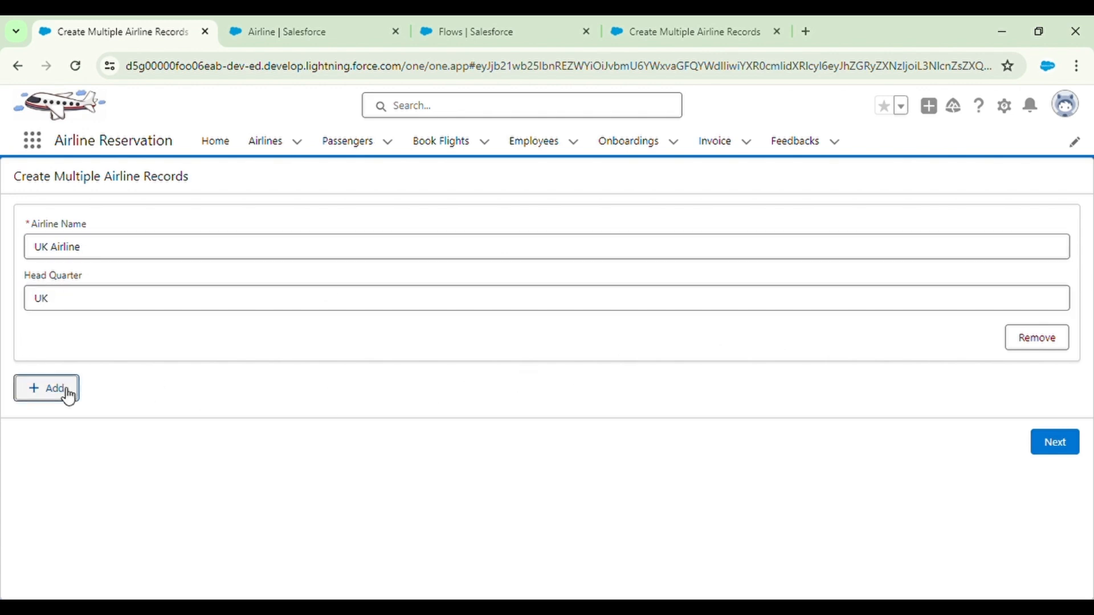
{"action": "left_click", "coordinate": [140, 426]}
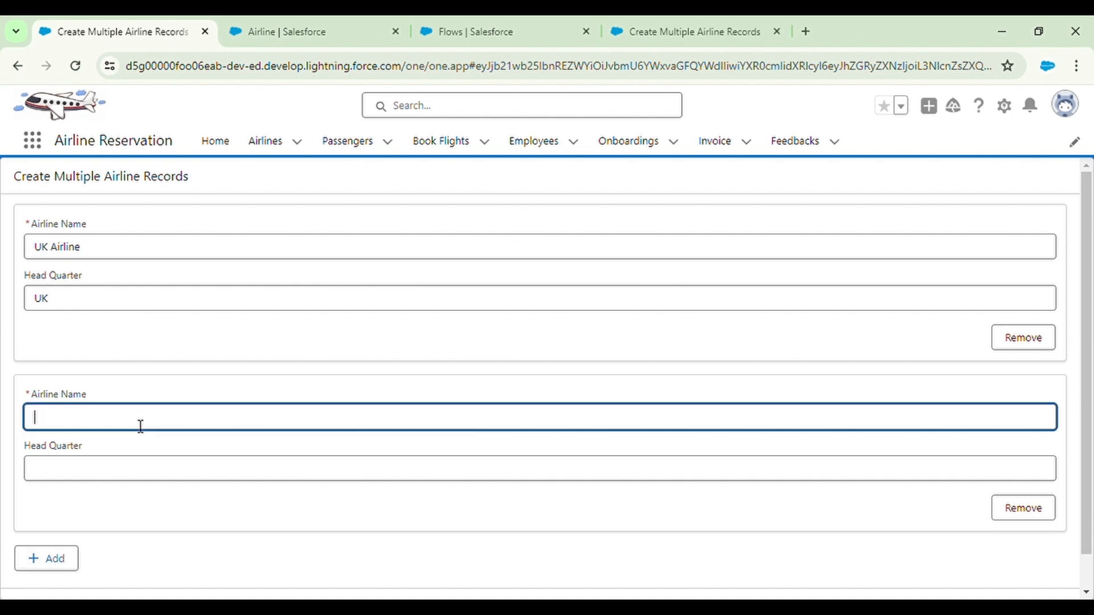
{"action": "type", "text": "Bhutan Airway"}
{"action": "left_click", "coordinate": [135, 471]}
{"action": "type", "text": "Bhut"}
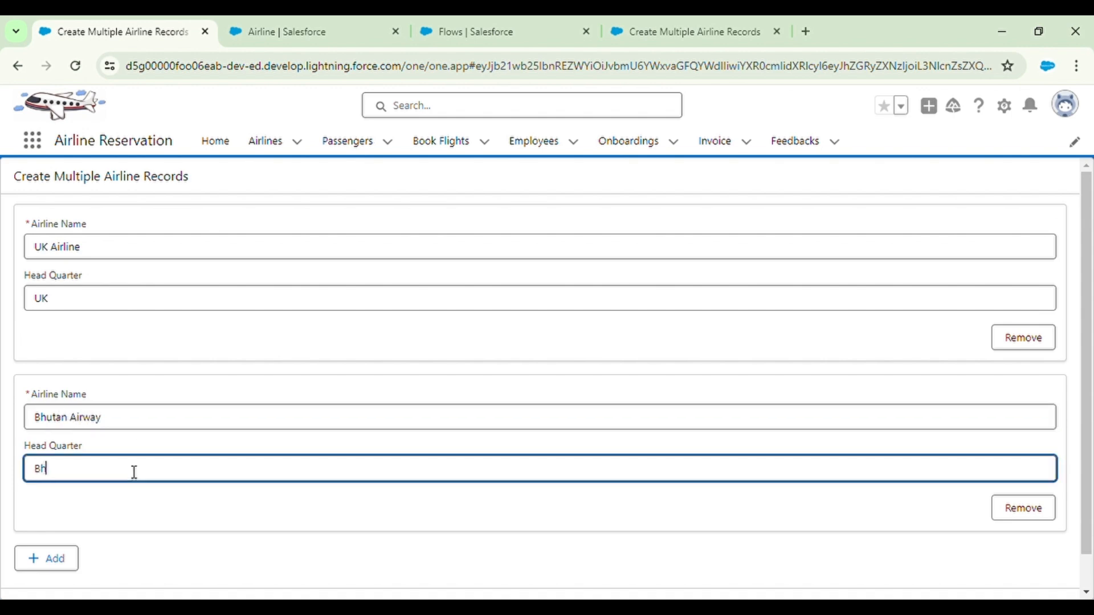
{"action": "type", "text": "an"}
{"action": "left_click", "coordinate": [363, 501]}
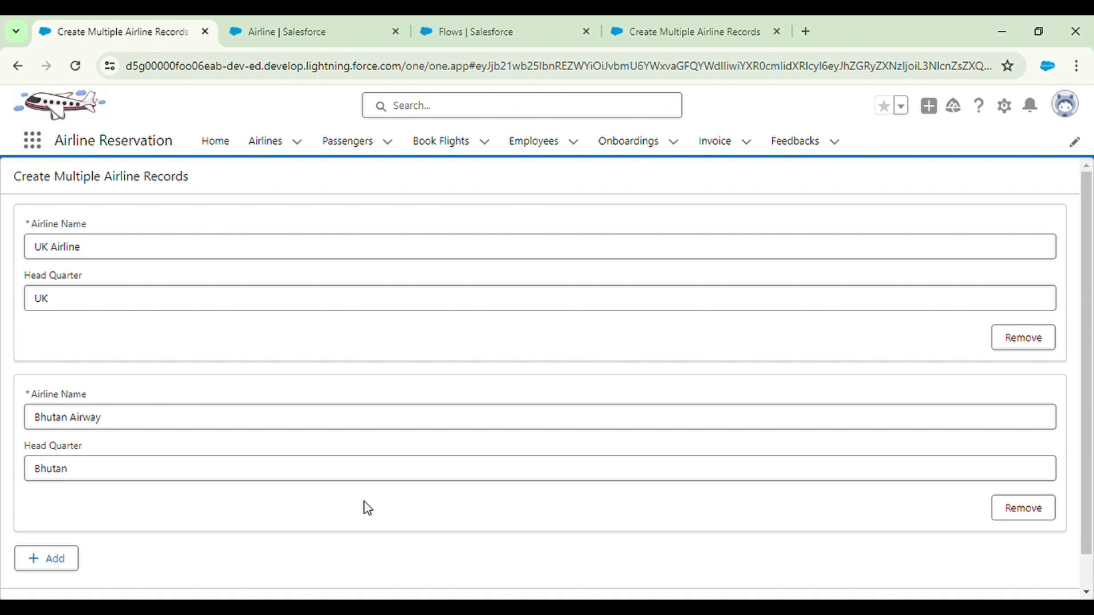
{"action": "scroll", "coordinate": [615, 523], "scroll_direction": "down", "scroll_amount": 1}
{"action": "scroll", "coordinate": [616, 524], "scroll_direction": "down", "scroll_amount": 1}
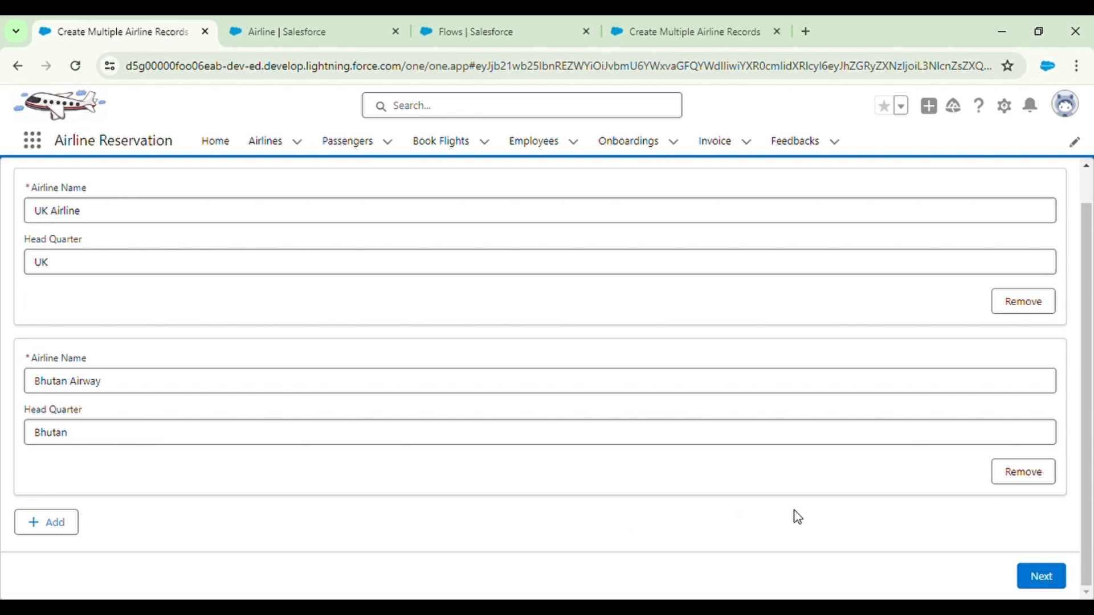
{"action": "left_click", "coordinate": [1050, 584]}
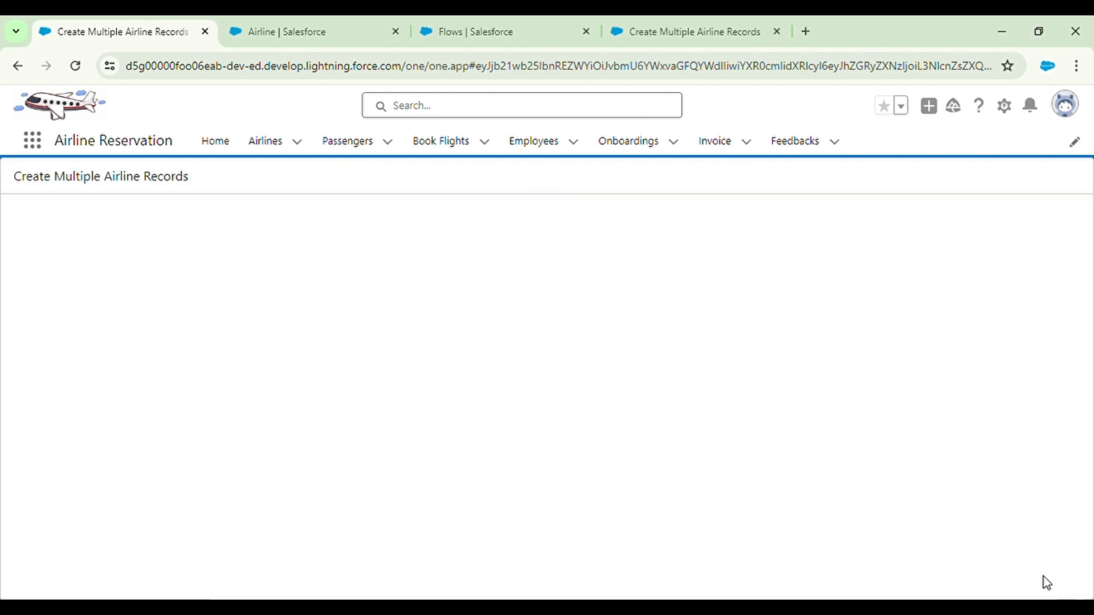